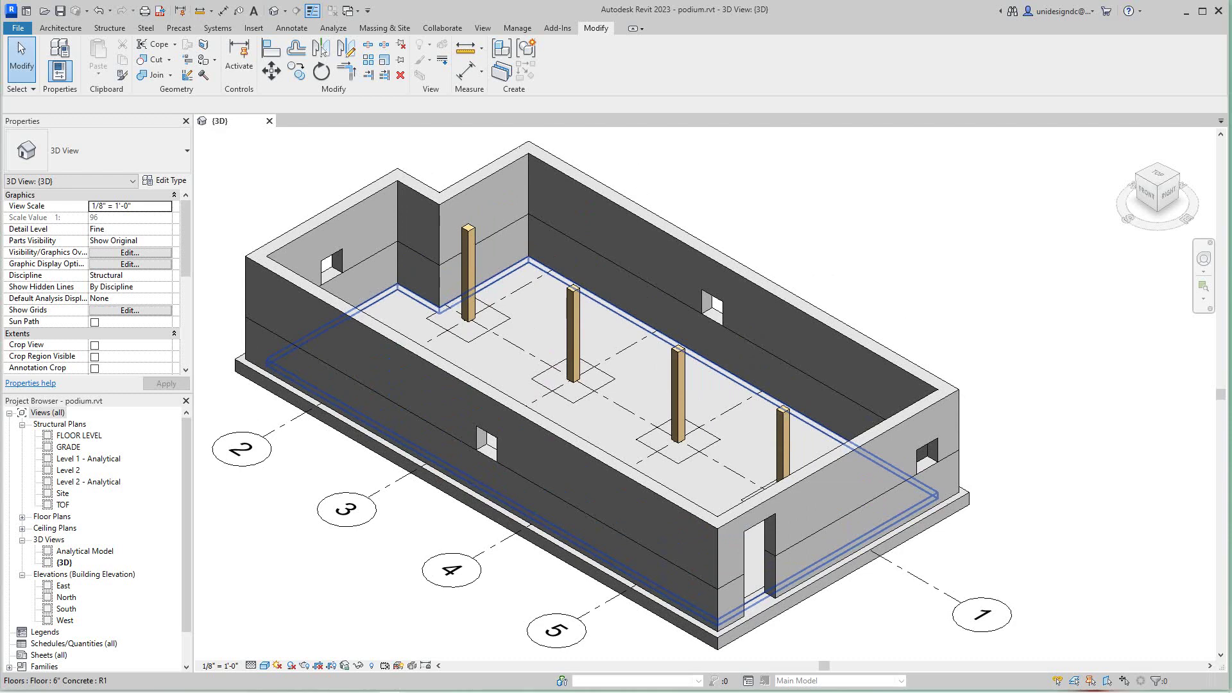
- Examine the foundation walls, timber columns and slab in the 3D view from different angles
{"action": "scroll", "coordinate": [668, 463], "scroll_direction": "down", "scroll_amount": 2}
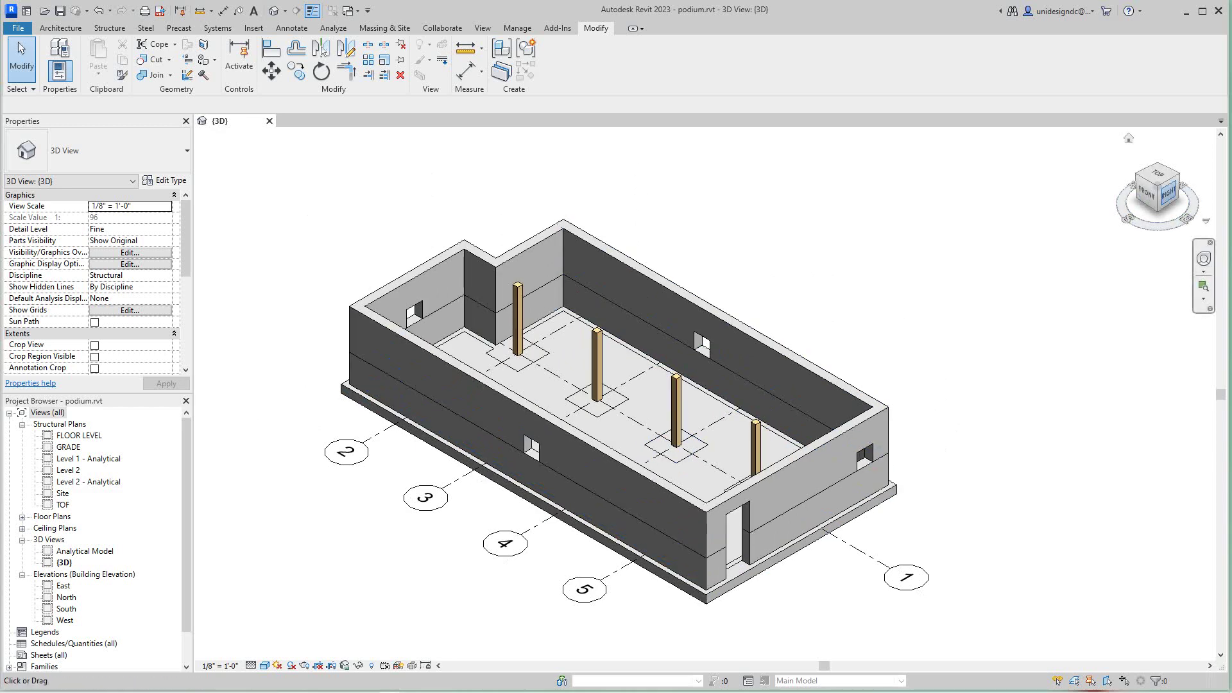
{"action": "left_click_drag", "start_coordinate": [1168, 193], "coordinate": [1183, 193]}
{"action": "middle_click_drag", "start_coordinate": [809, 464], "coordinate": [821, 358]}
{"action": "scroll", "coordinate": [802, 348], "scroll_direction": "up", "scroll_amount": 2}
{"action": "scroll", "coordinate": [847, 364], "scroll_direction": "down", "scroll_amount": 3}
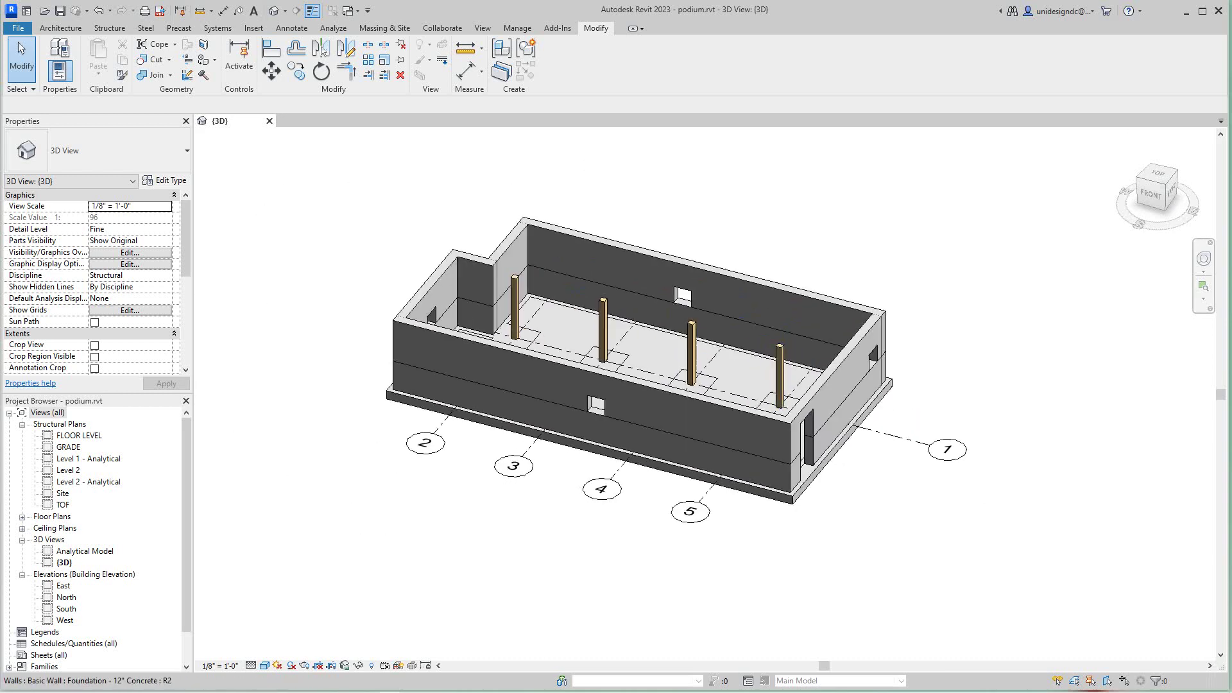
{"action": "middle_click_drag", "start_coordinate": [847, 364], "coordinate": [844, 401]}
{"action": "scroll", "coordinate": [832, 390], "scroll_direction": "up", "scroll_amount": 1}
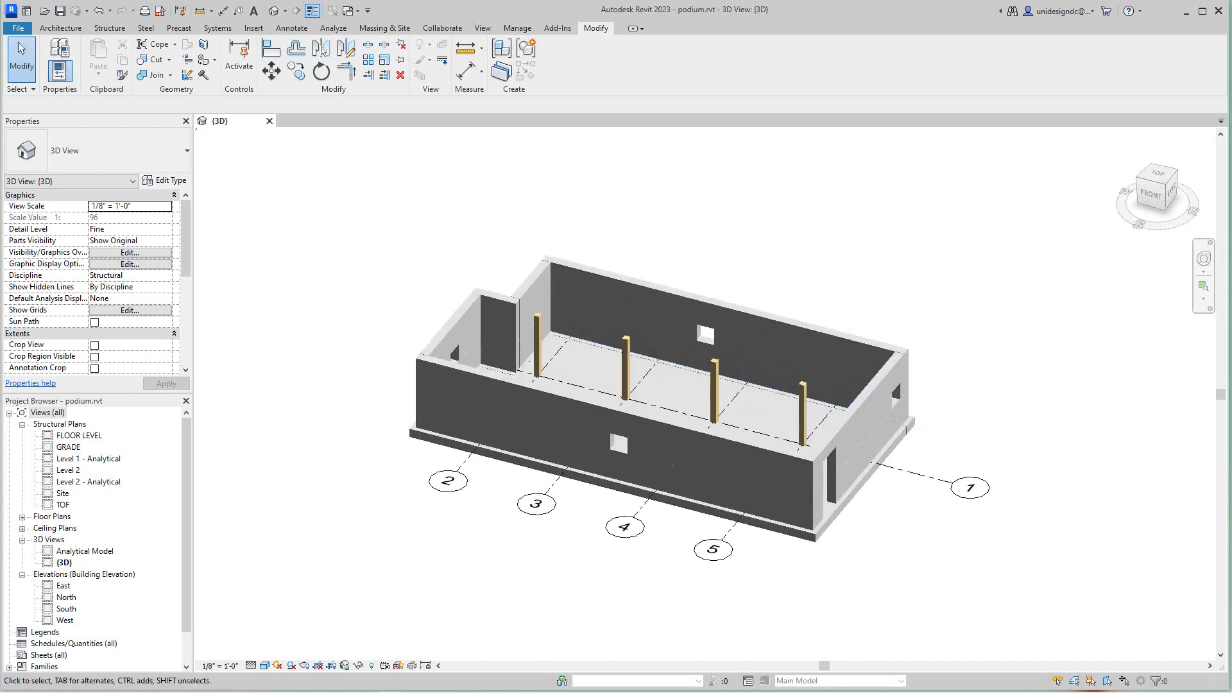
{"action": "left_click", "coordinate": [1165, 182]}
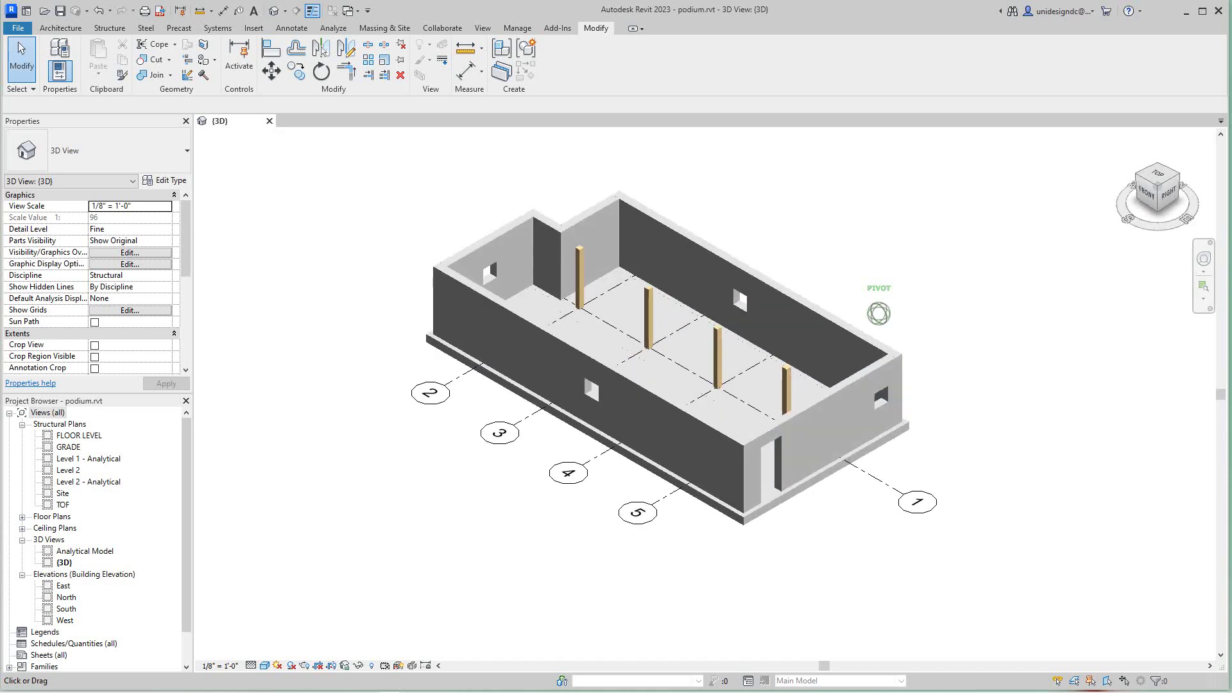
{"action": "middle_click_drag", "start_coordinate": [828, 320], "coordinate": [803, 392]}
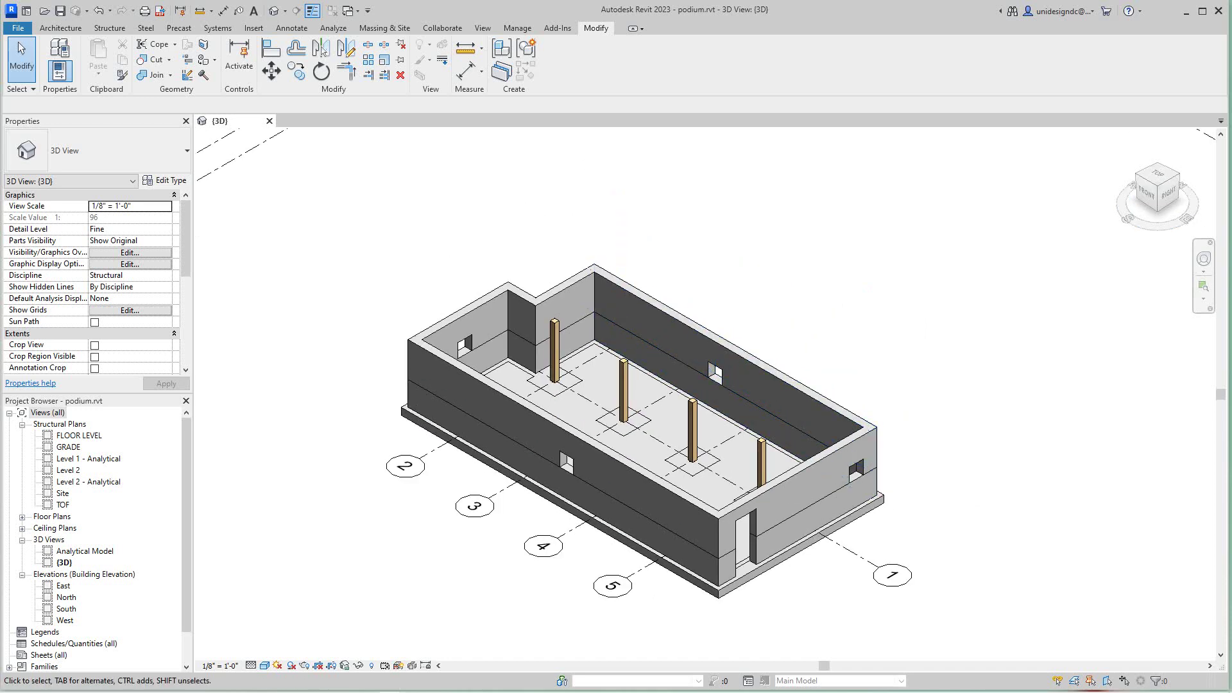
- Open the FLOOR LEVEL structural plan and measure between the two long foundation walls with an aligned dimension
{"action": "double_click", "coordinate": [80, 435]}
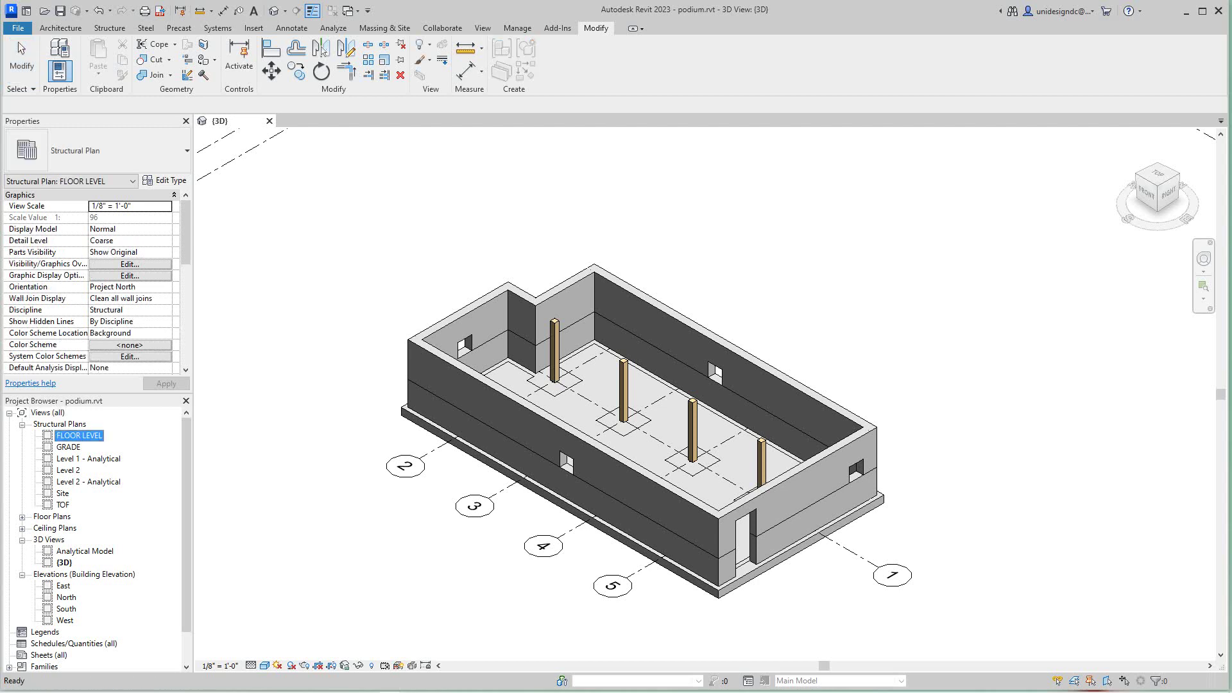
{"action": "scroll", "coordinate": [577, 417], "scroll_direction": "up", "scroll_amount": 4}
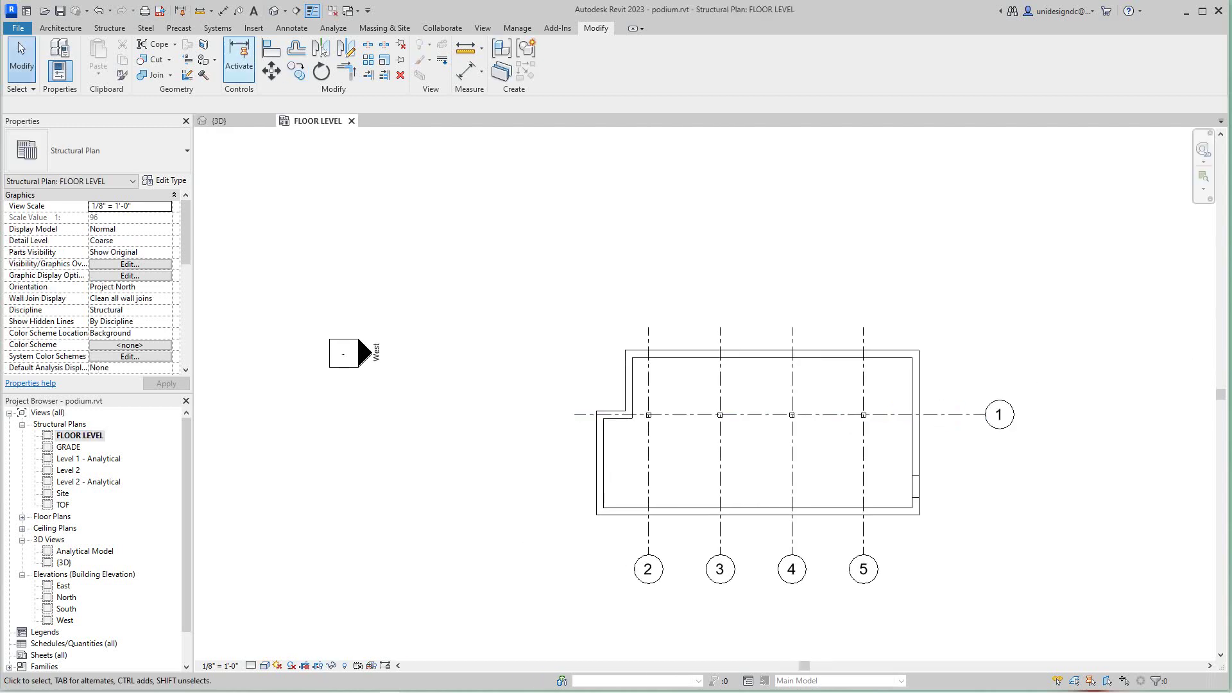
{"action": "left_click", "coordinate": [222, 10]}
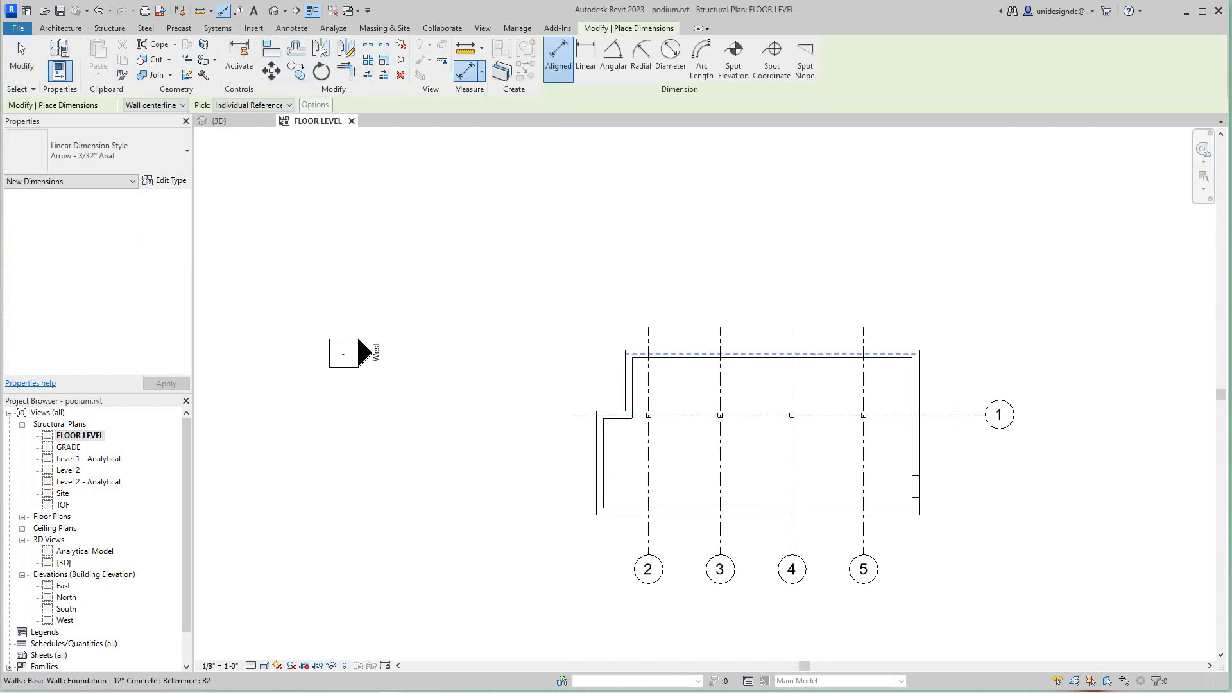
{"action": "scroll", "coordinate": [680, 349], "scroll_direction": "up", "scroll_amount": 3}
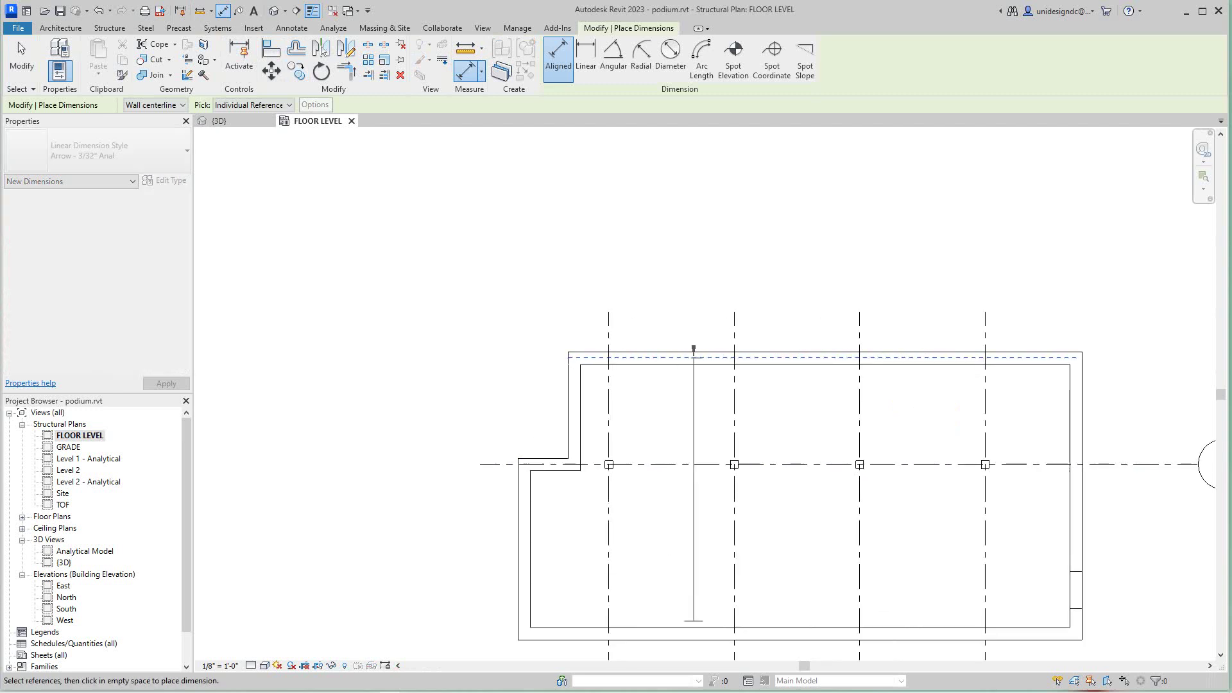
{"action": "left_click", "coordinate": [696, 352]}
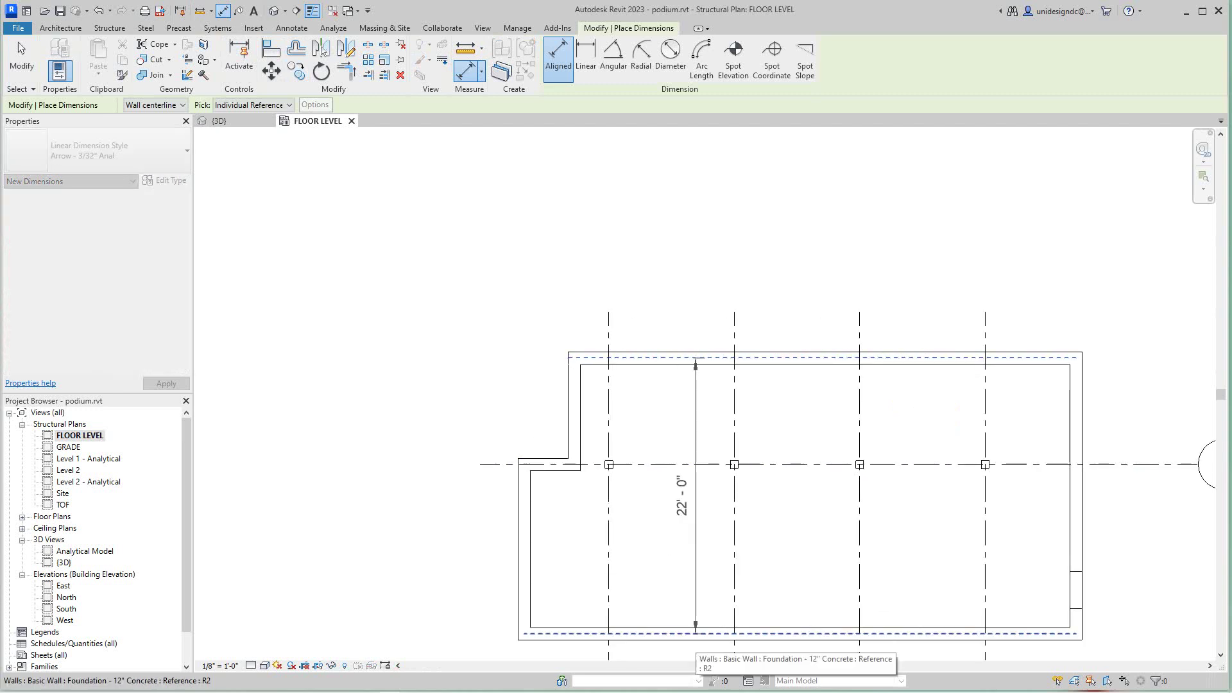
{"action": "left_click", "coordinate": [695, 634]}
{"action": "scroll", "coordinate": [694, 635], "scroll_direction": "down", "scroll_amount": 1}
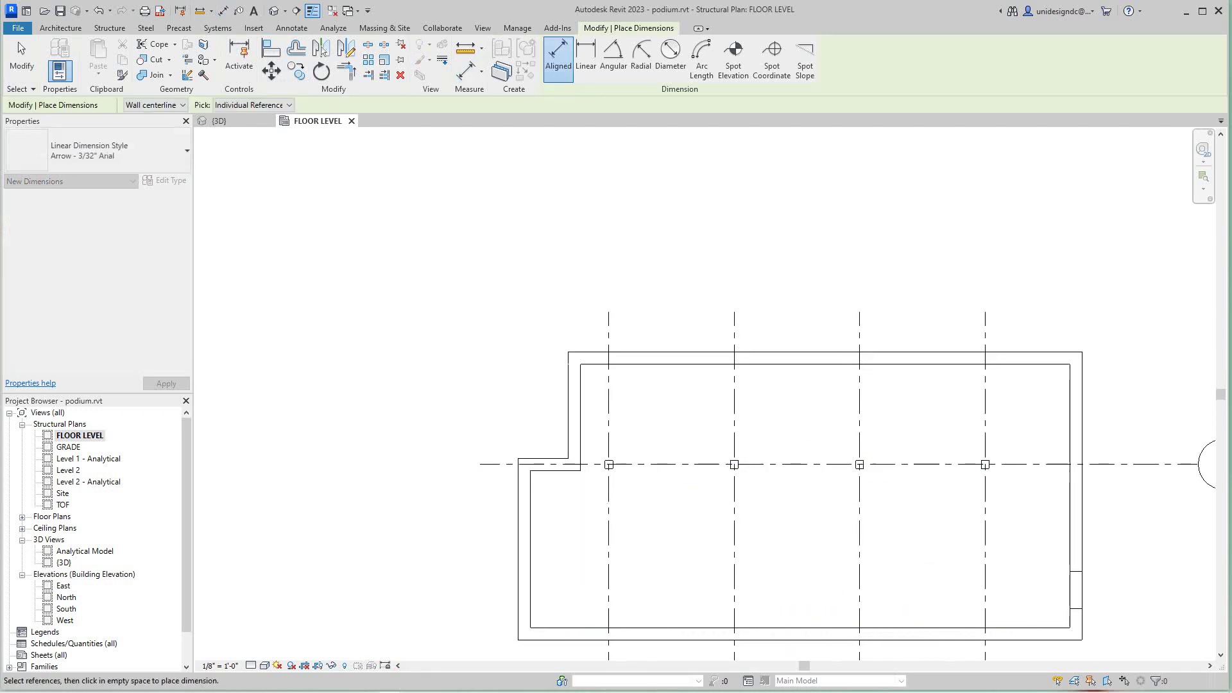
{"action": "key", "text": "Escape"}
{"action": "scroll", "coordinate": [638, 507], "scroll_direction": "up", "scroll_amount": 2}
{"action": "key", "text": "Escape"}
- Remove the four 8x8 timber columns along grid line 1 from the floor level plan
{"action": "scroll", "coordinate": [632, 474], "scroll_direction": "down", "scroll_amount": 2}
{"action": "scroll", "coordinate": [659, 477], "scroll_direction": "down", "scroll_amount": 2}
{"action": "middle_click_drag", "start_coordinate": [659, 417], "coordinate": [660, 433]}
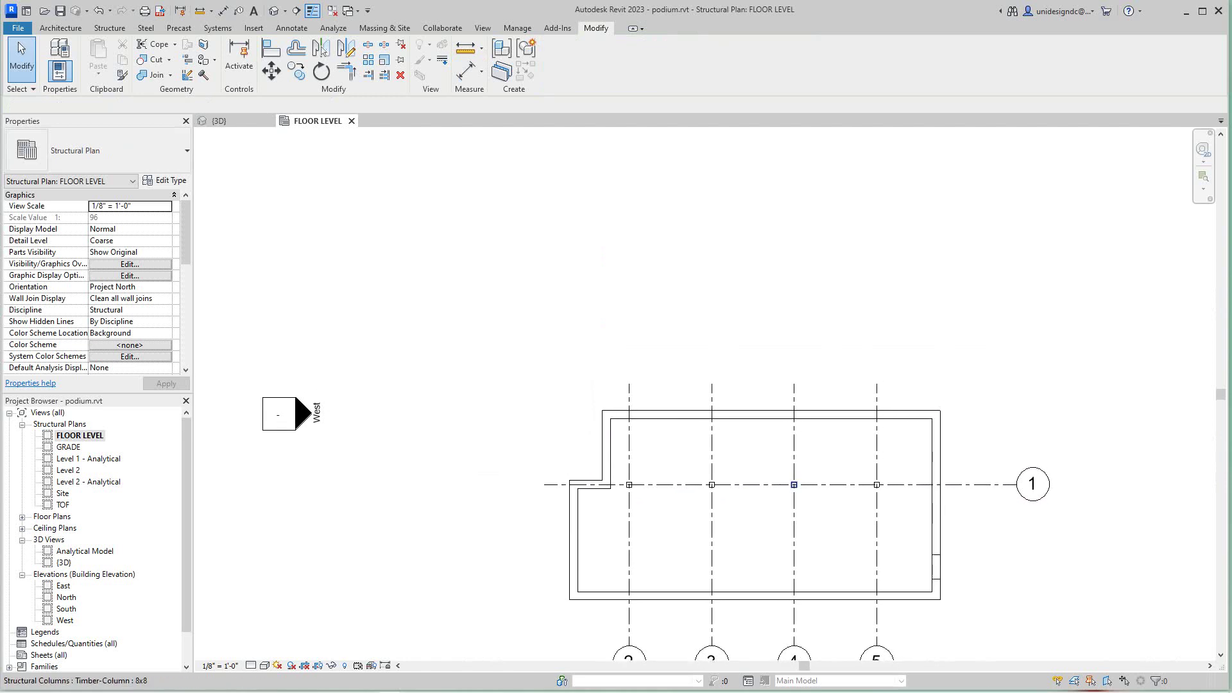
{"action": "middle_click_drag", "start_coordinate": [657, 499], "coordinate": [602, 445]}
{"action": "middle_click_drag", "start_coordinate": [591, 499], "coordinate": [568, 468]}
{"action": "scroll", "coordinate": [576, 441], "scroll_direction": "up", "scroll_amount": 2}
{"action": "scroll", "coordinate": [544, 399], "scroll_direction": "up", "scroll_amount": 2}
{"action": "left_click_drag", "start_coordinate": [522, 347], "coordinate": [993, 392]}
{"action": "key", "text": "Escape"}
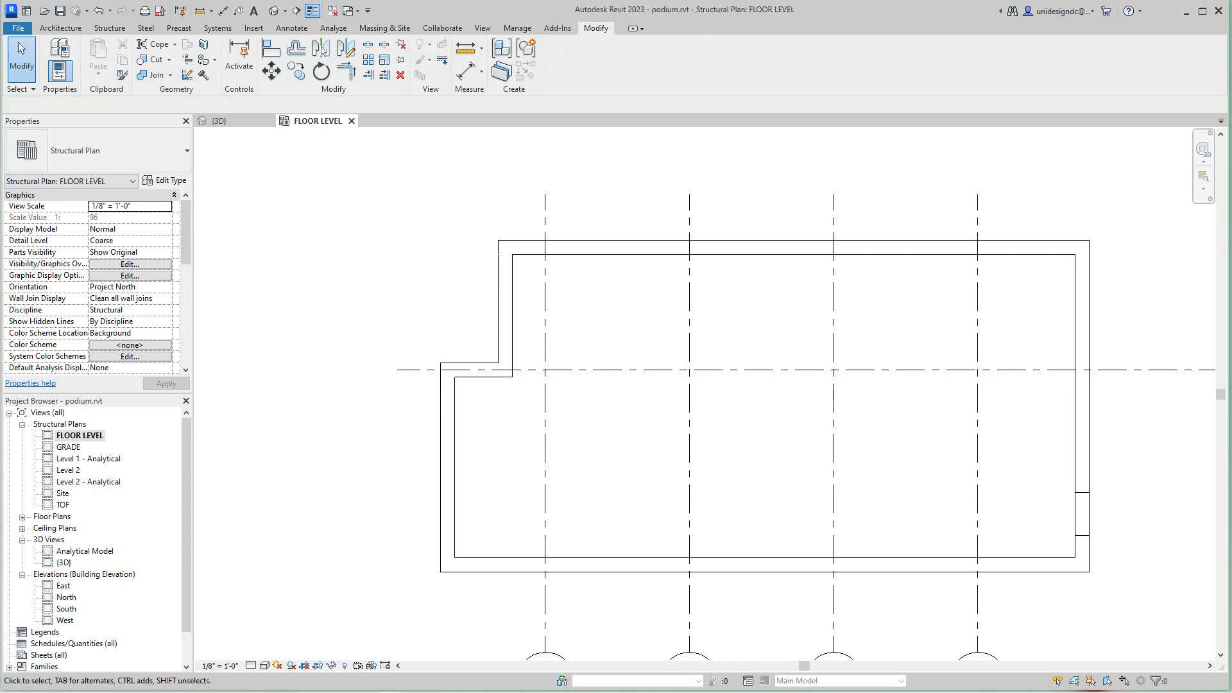
{"action": "middle_click_drag", "start_coordinate": [833, 393], "coordinate": [742, 325]}
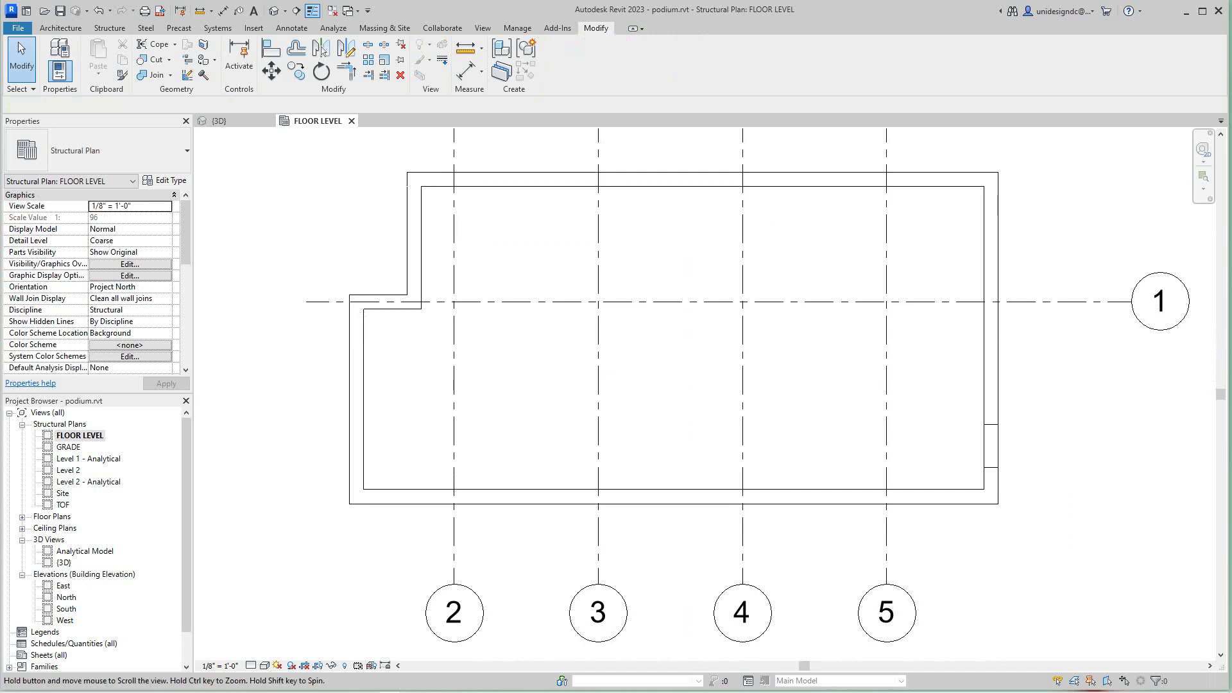
{"action": "middle_click_drag", "start_coordinate": [688, 328], "coordinate": [677, 371]}
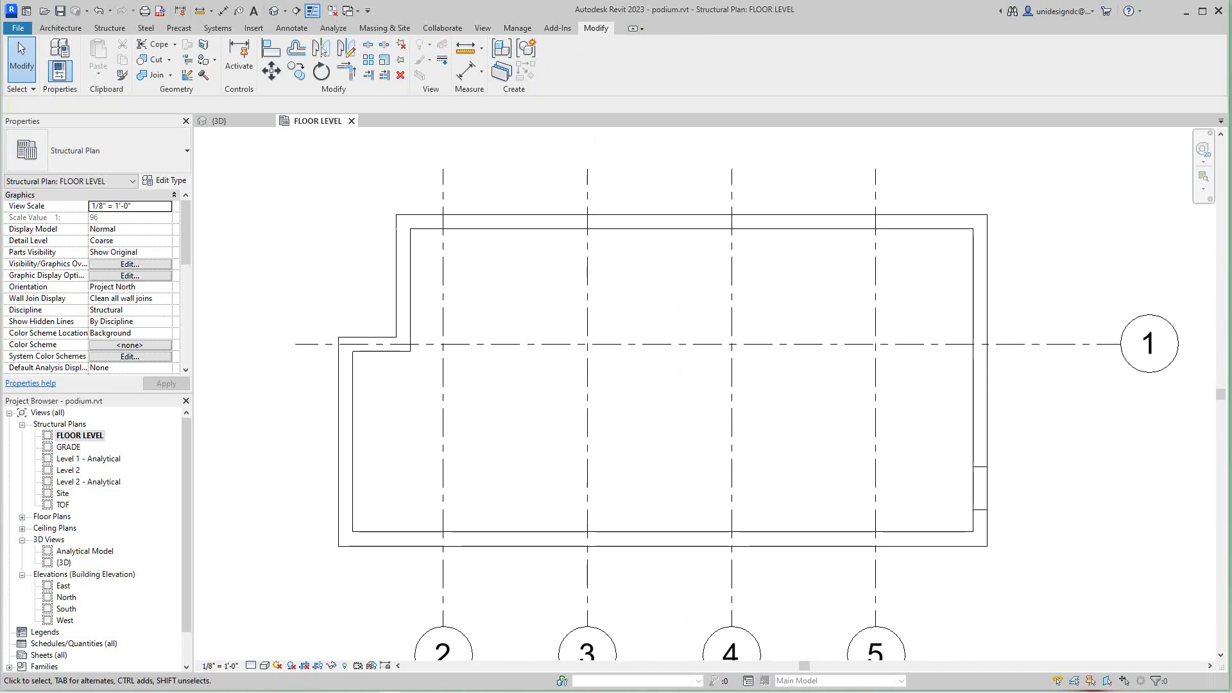
{"action": "scroll", "coordinate": [457, 410], "scroll_direction": "up", "scroll_amount": 2}
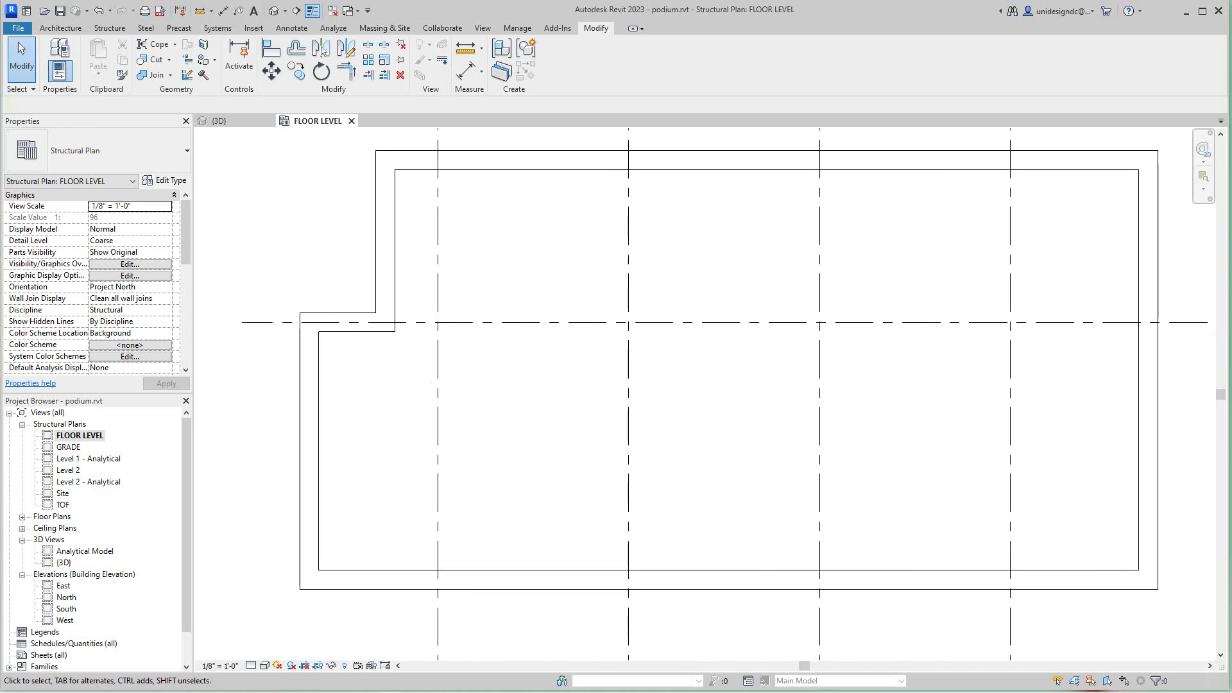
{"action": "scroll", "coordinate": [418, 598], "scroll_direction": "down", "scroll_amount": 2}
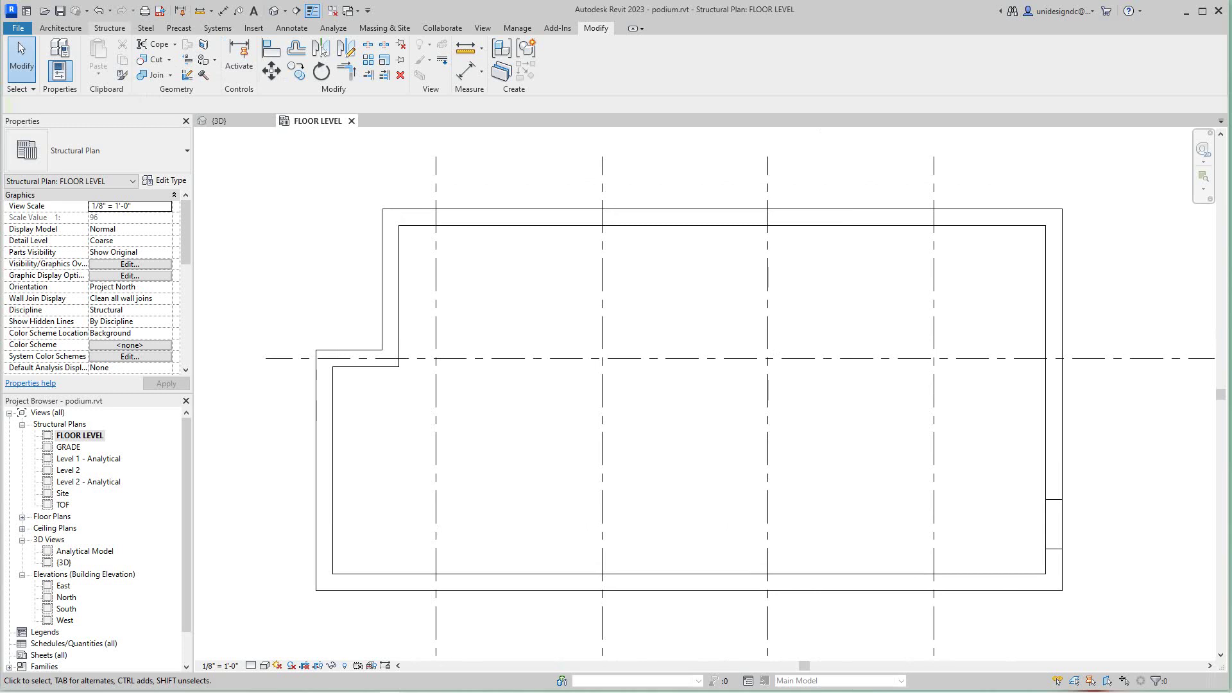
{"action": "left_click", "coordinate": [110, 28]}
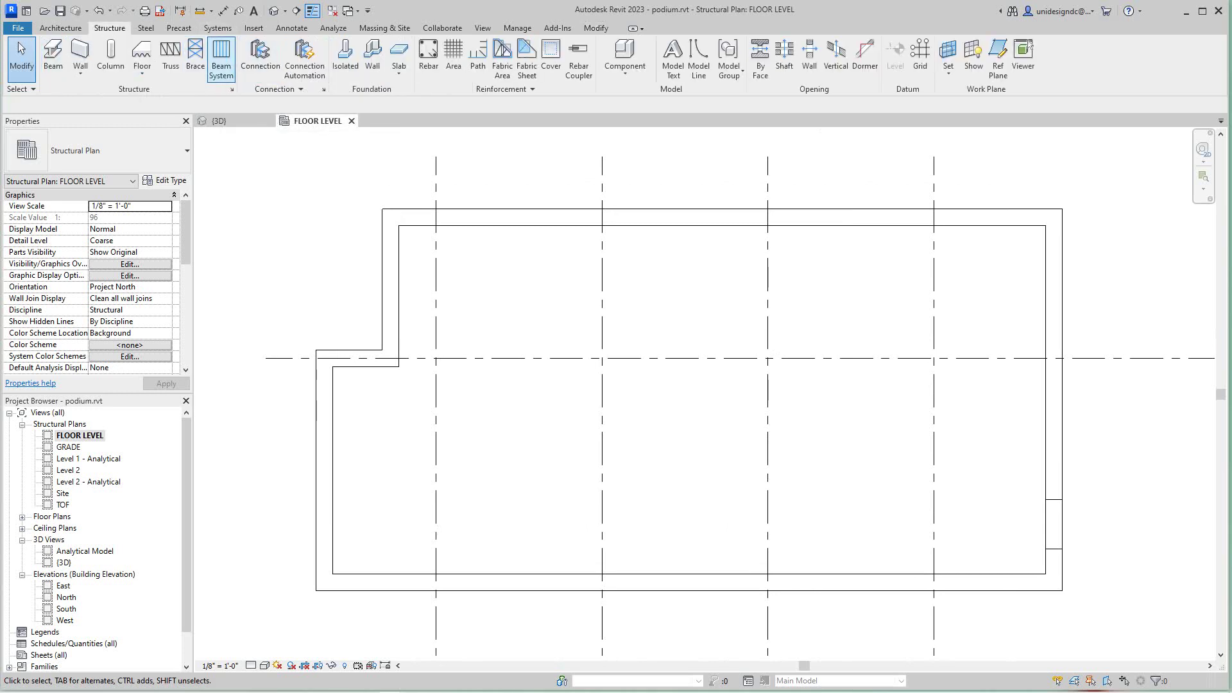
{"action": "scroll", "coordinate": [866, 420], "scroll_direction": "down", "scroll_amount": 2}
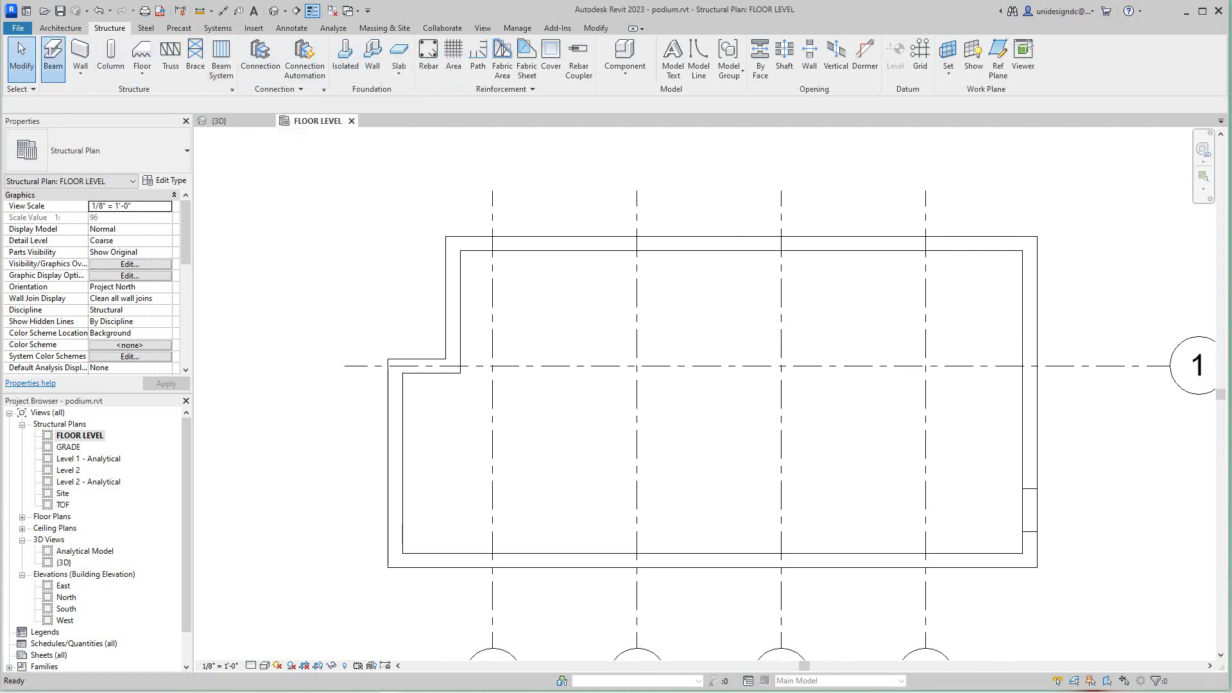
{"action": "left_click", "coordinate": [53, 55]}
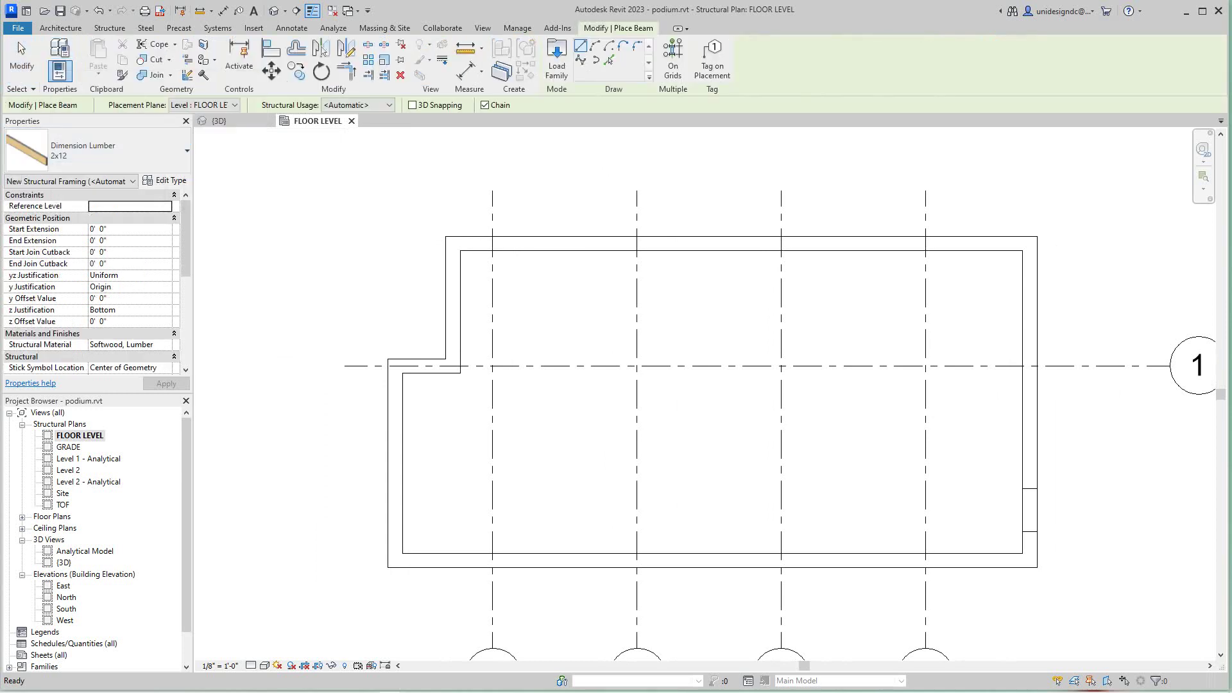
{"action": "left_click", "coordinate": [245, 156]}
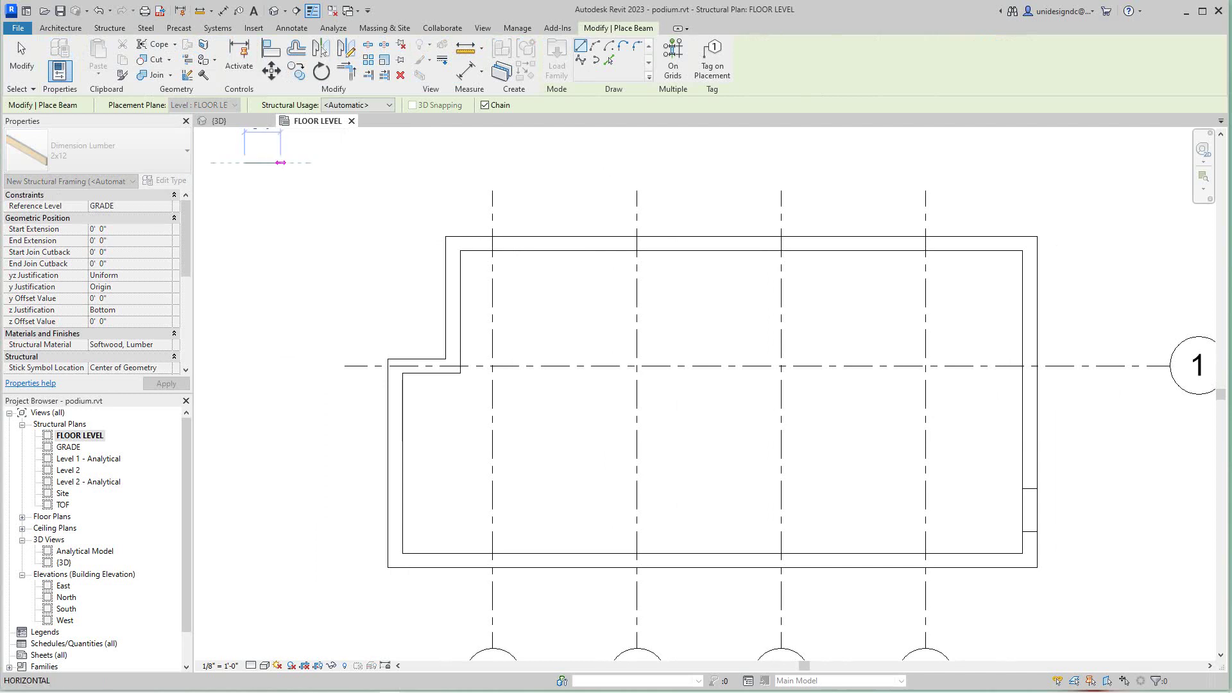
{"action": "key", "text": "Escape"}
{"action": "key", "text": "Escape"}
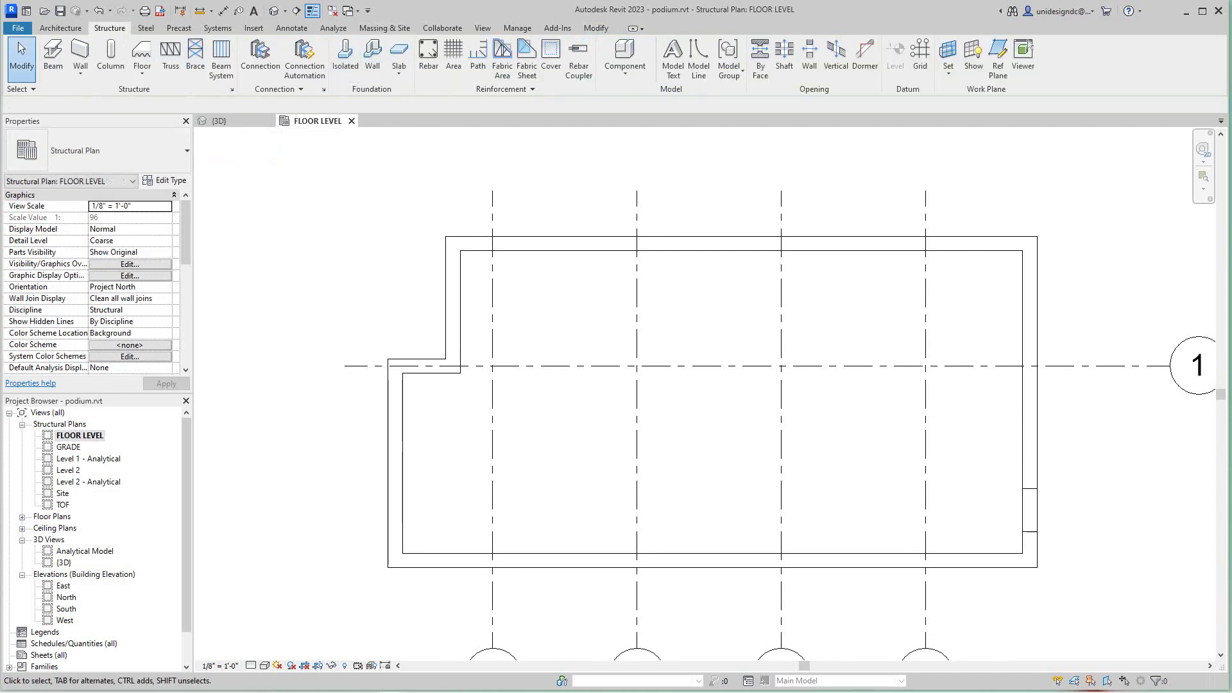
- Start loading an Autodesk family and check the Structural Precast category before returning to all results
{"action": "left_click", "coordinate": [254, 29]}
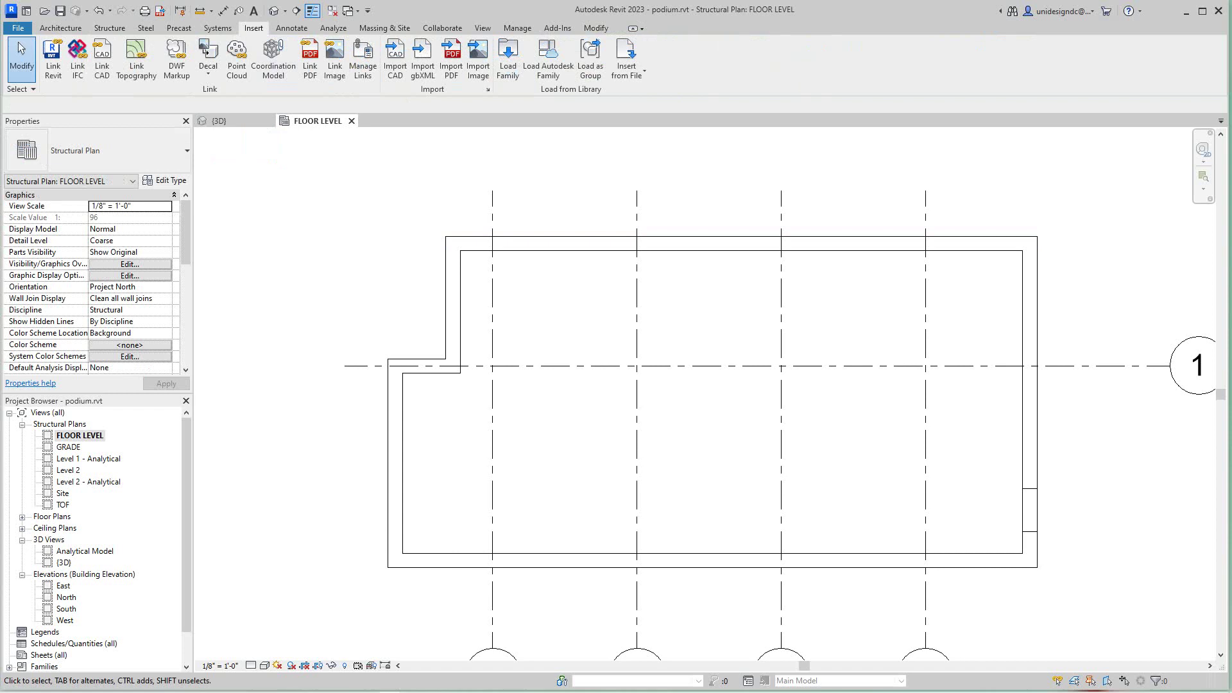
{"action": "left_click", "coordinate": [549, 61]}
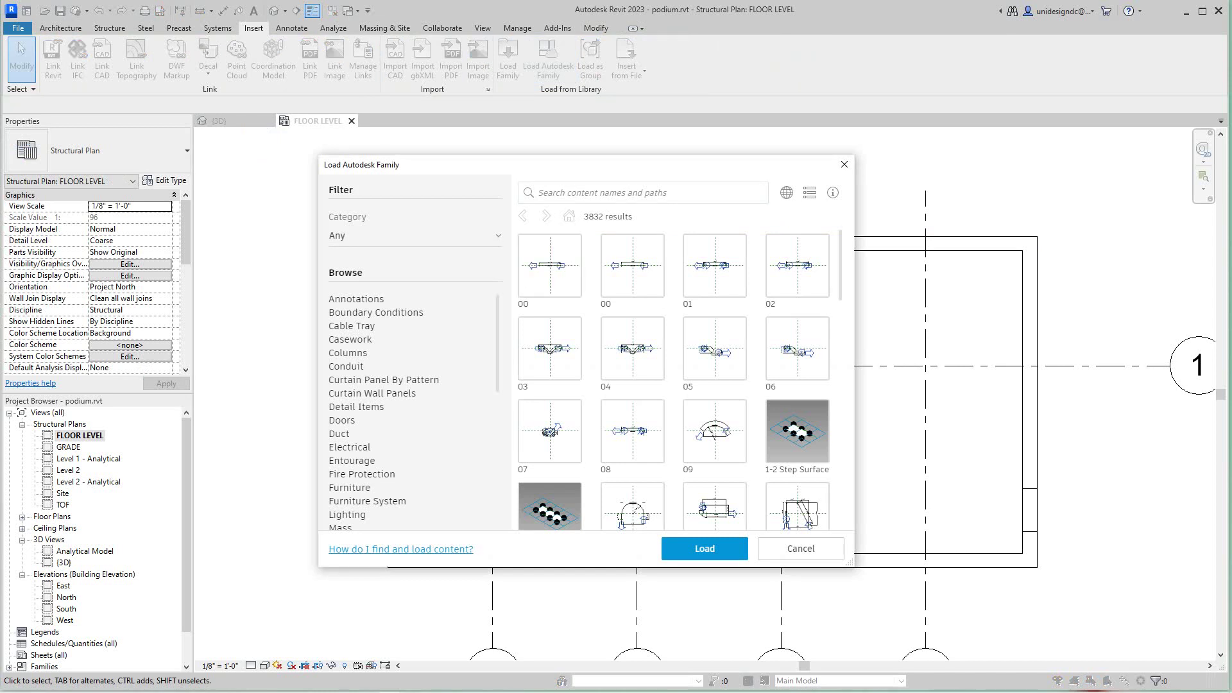
{"action": "scroll", "coordinate": [385, 429], "scroll_direction": "down", "scroll_amount": 8}
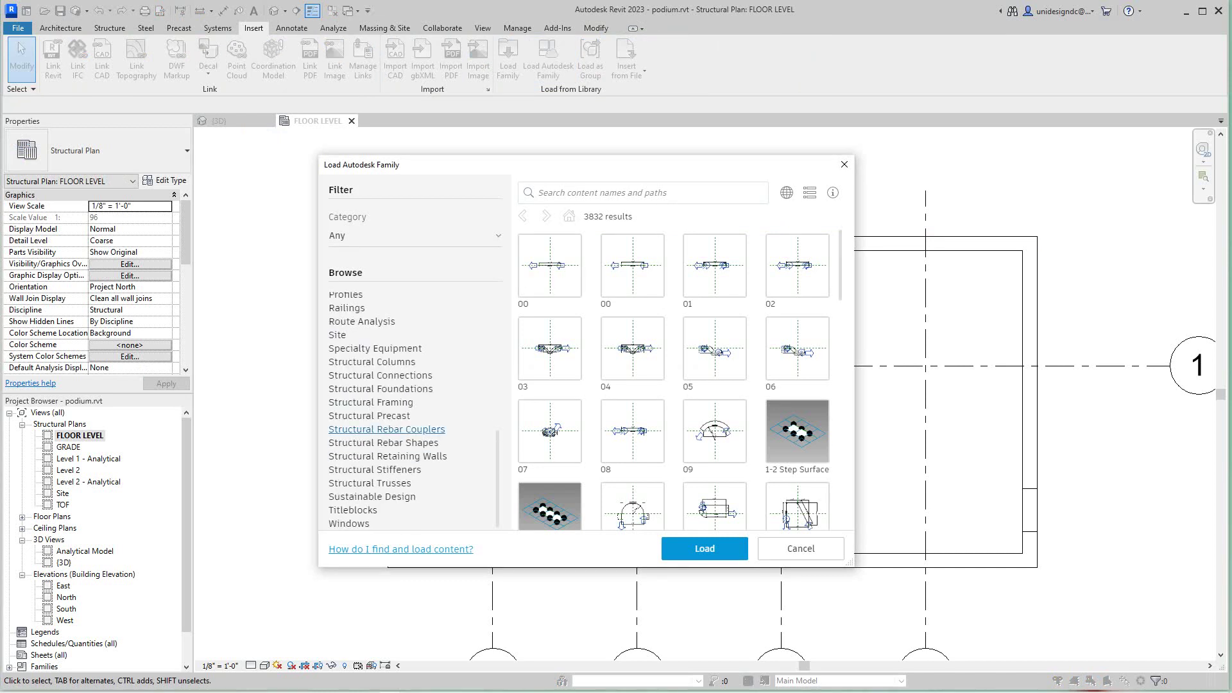
{"action": "scroll", "coordinate": [385, 429], "scroll_direction": "up", "scroll_amount": 6}
{"action": "scroll", "coordinate": [372, 436], "scroll_direction": "down", "scroll_amount": 3}
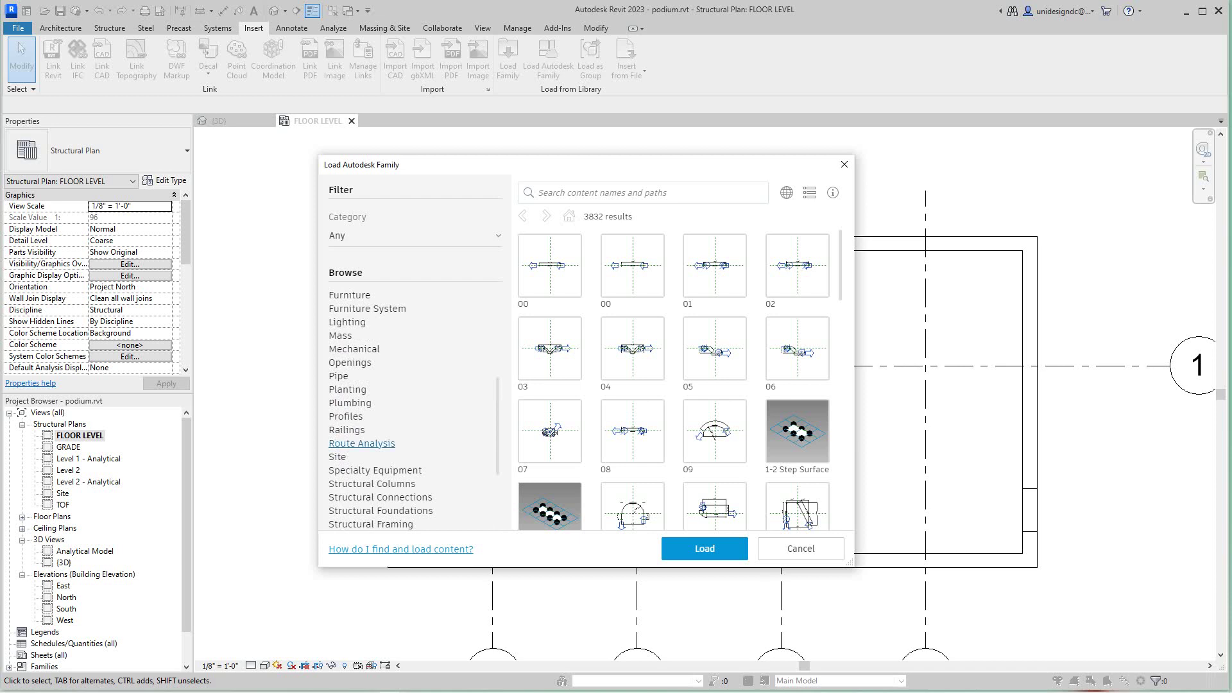
{"action": "scroll", "coordinate": [359, 430], "scroll_direction": "down", "scroll_amount": 3}
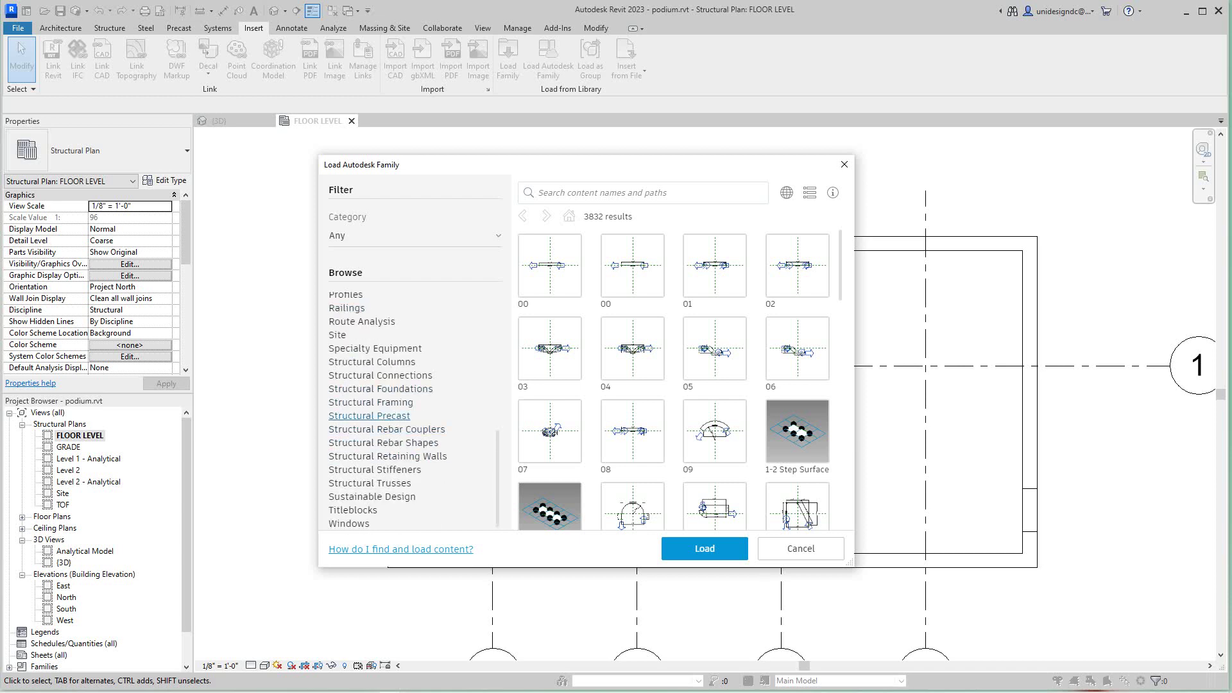
{"action": "left_click", "coordinate": [369, 415]}
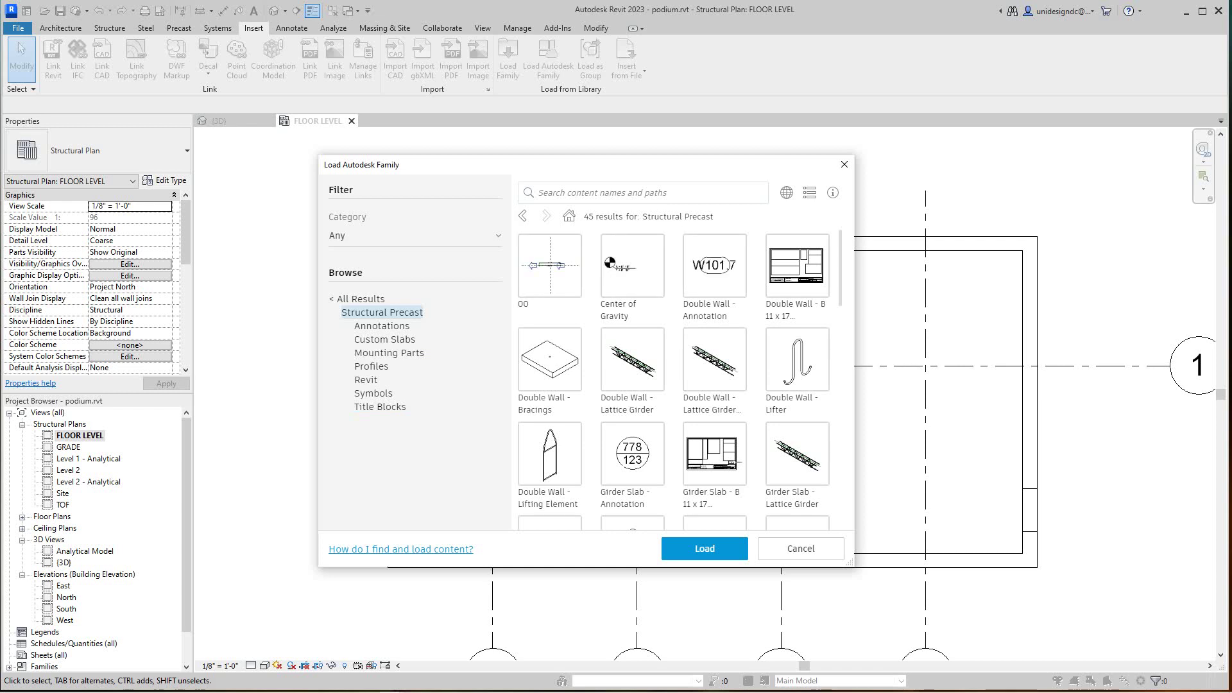
{"action": "left_click", "coordinate": [360, 299]}
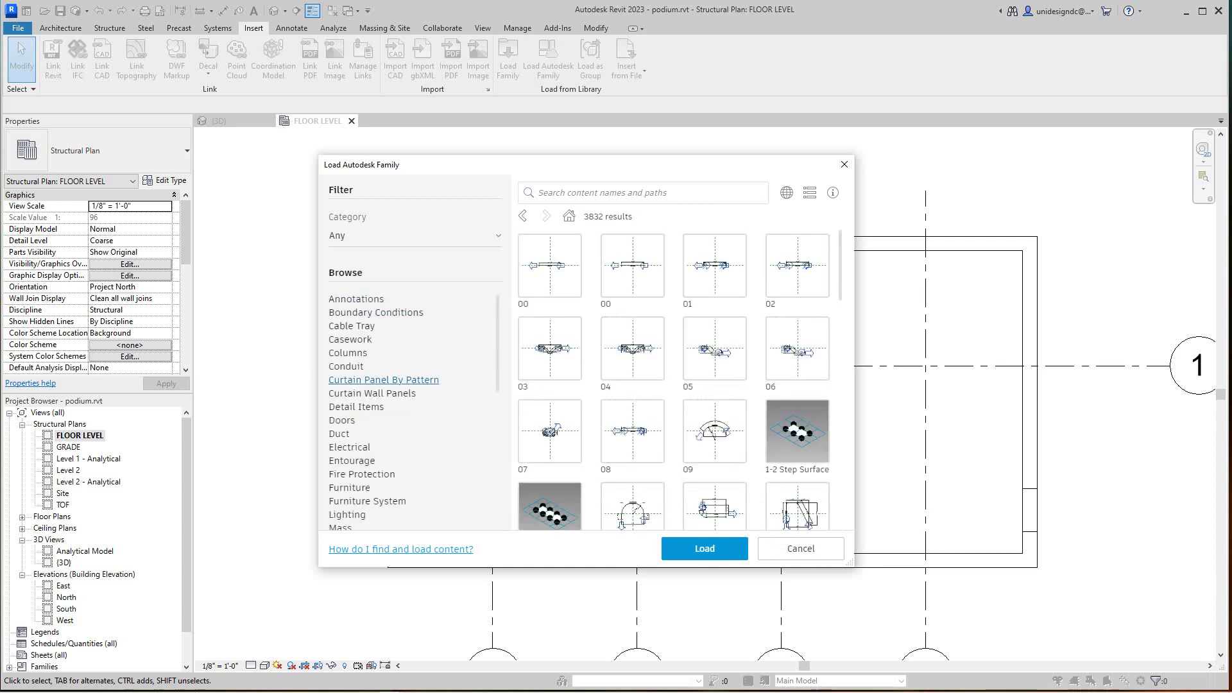
- Load the Precast-Hollow slab family from the Structural Framing/Precast Concrete category
{"action": "scroll", "coordinate": [372, 394], "scroll_direction": "down", "scroll_amount": 5}
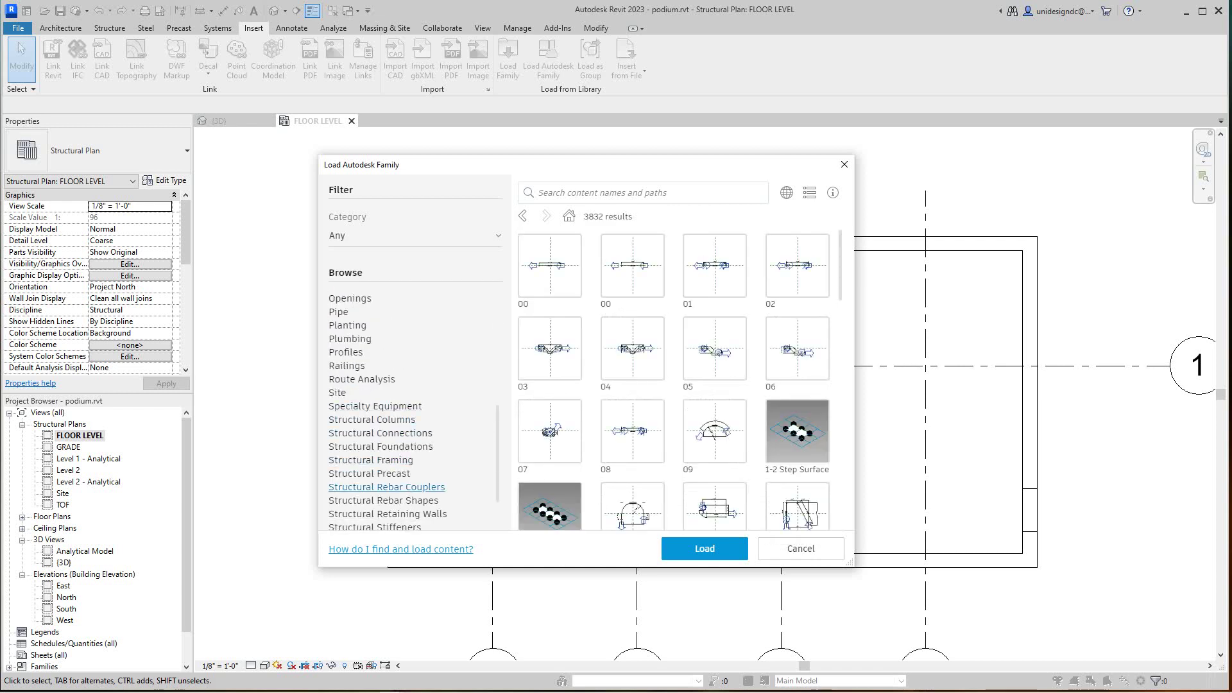
{"action": "double_click", "coordinate": [371, 460]}
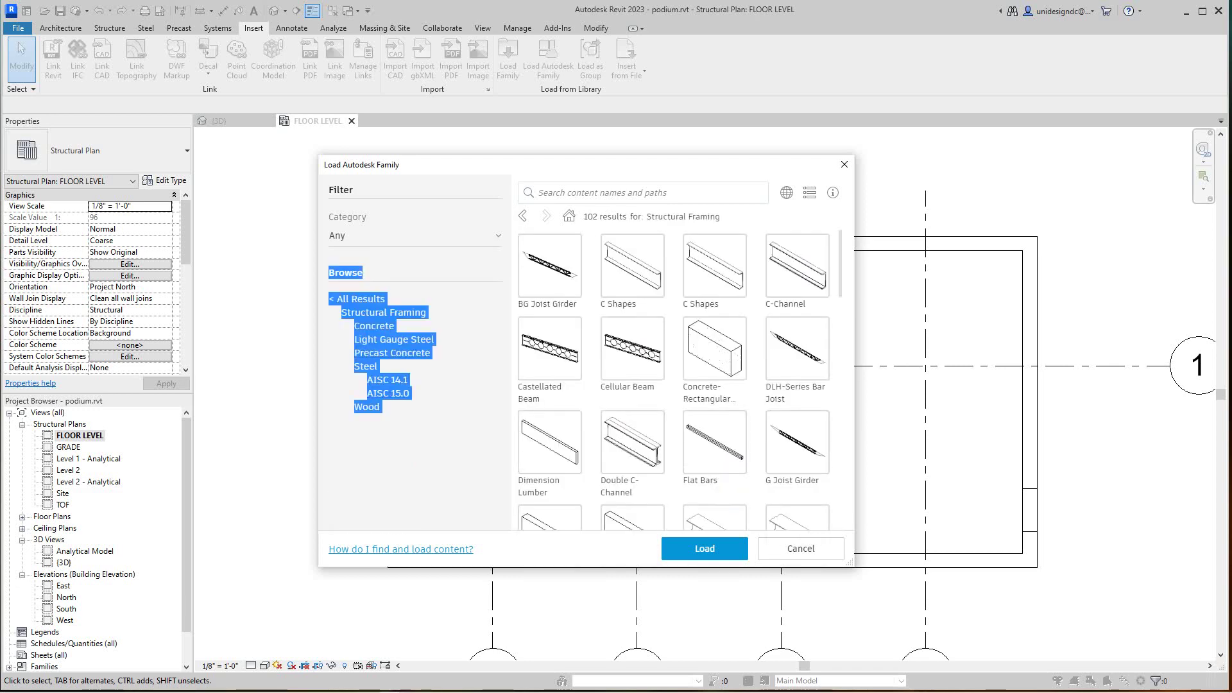
{"action": "left_click", "coordinate": [392, 352]}
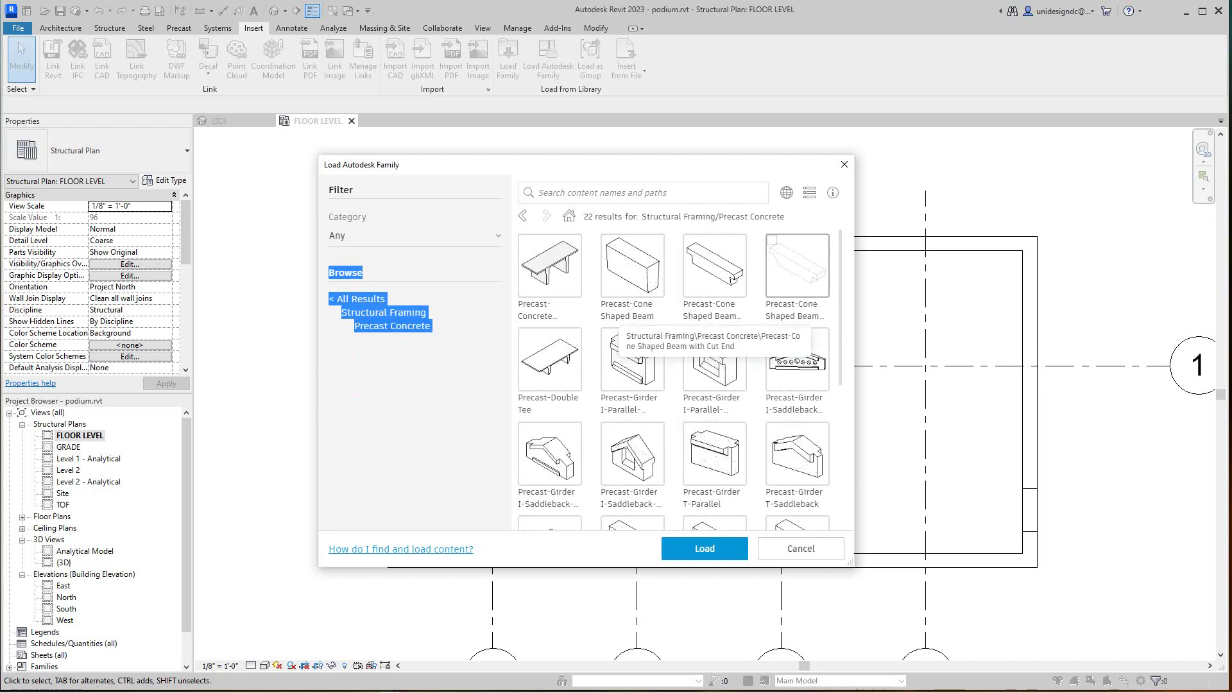
{"action": "scroll", "coordinate": [795, 295], "scroll_direction": "down", "scroll_amount": 1}
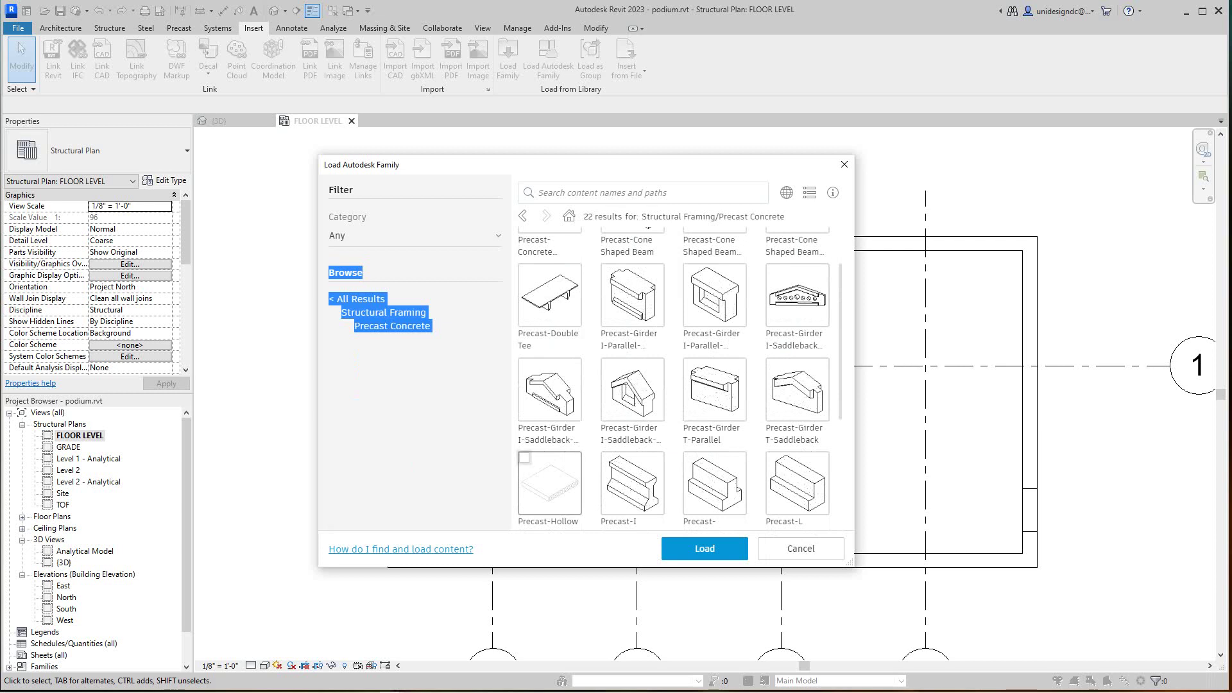
{"action": "left_click", "coordinate": [524, 458]}
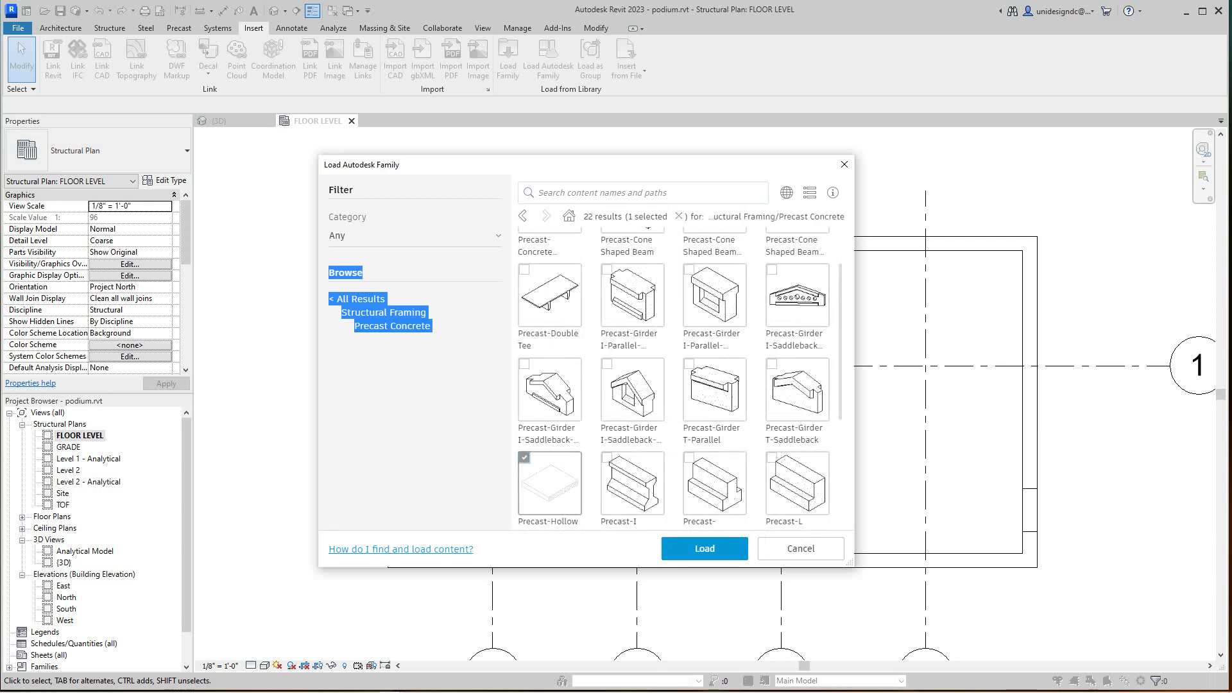
{"action": "left_click", "coordinate": [704, 548]}
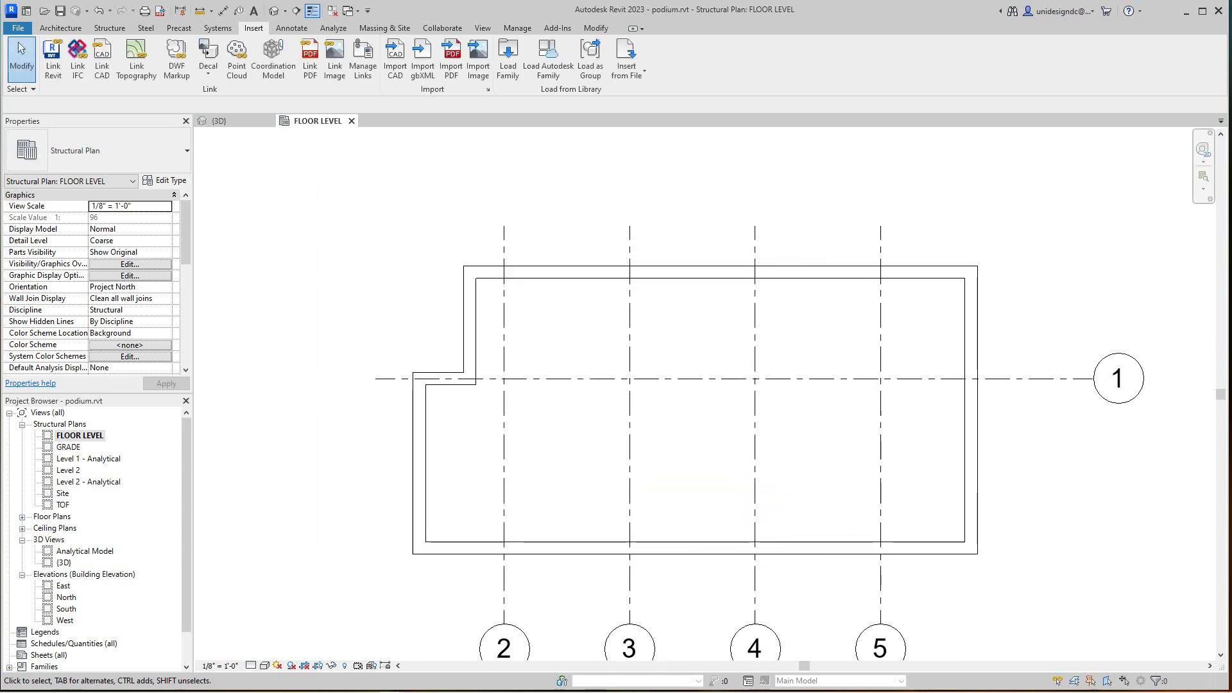
- Tile the FLOOR LEVEL plan and the 3D view side by side and frame the building in both
{"action": "middle_click_drag", "start_coordinate": [738, 449], "coordinate": [731, 472]}
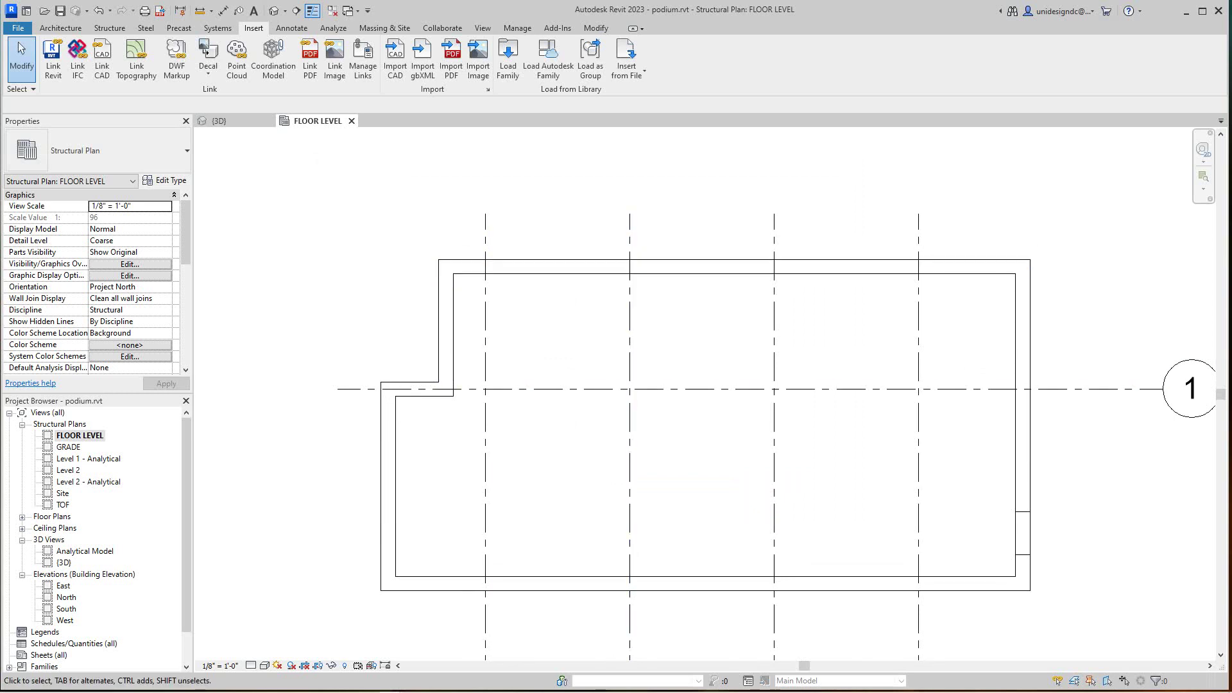
{"action": "key", "text": "w"}
{"action": "key", "text": "t"}
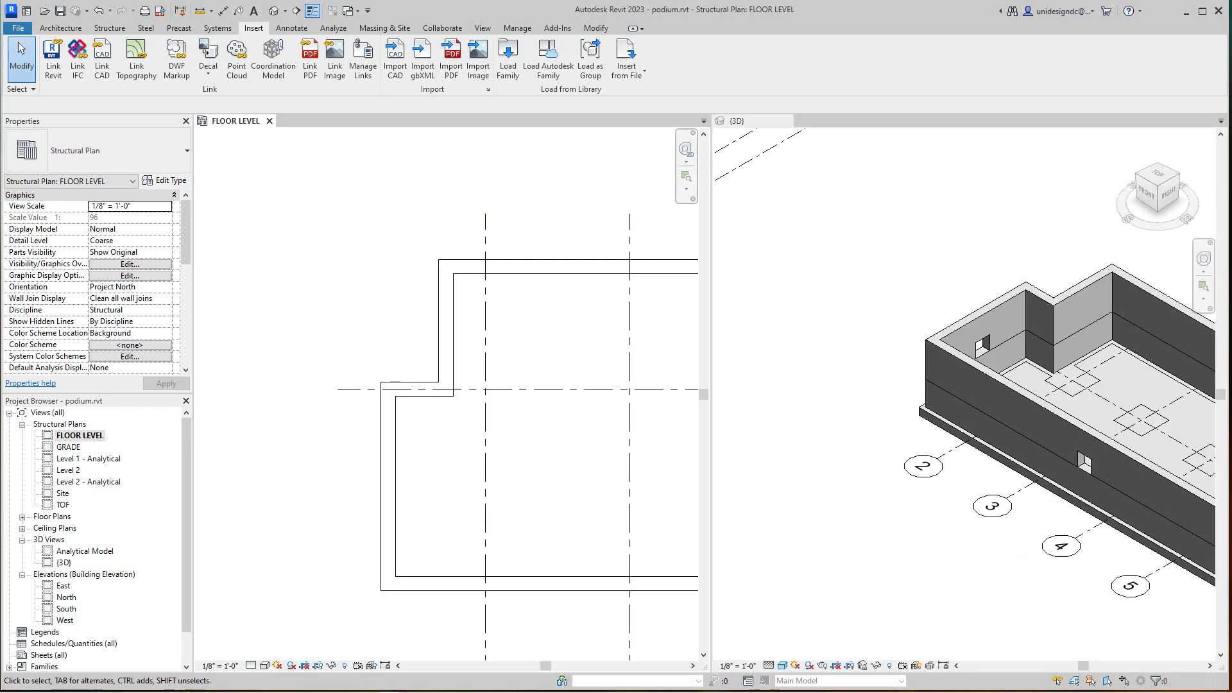
{"action": "key", "text": "z"}
{"action": "key", "text": "a"}
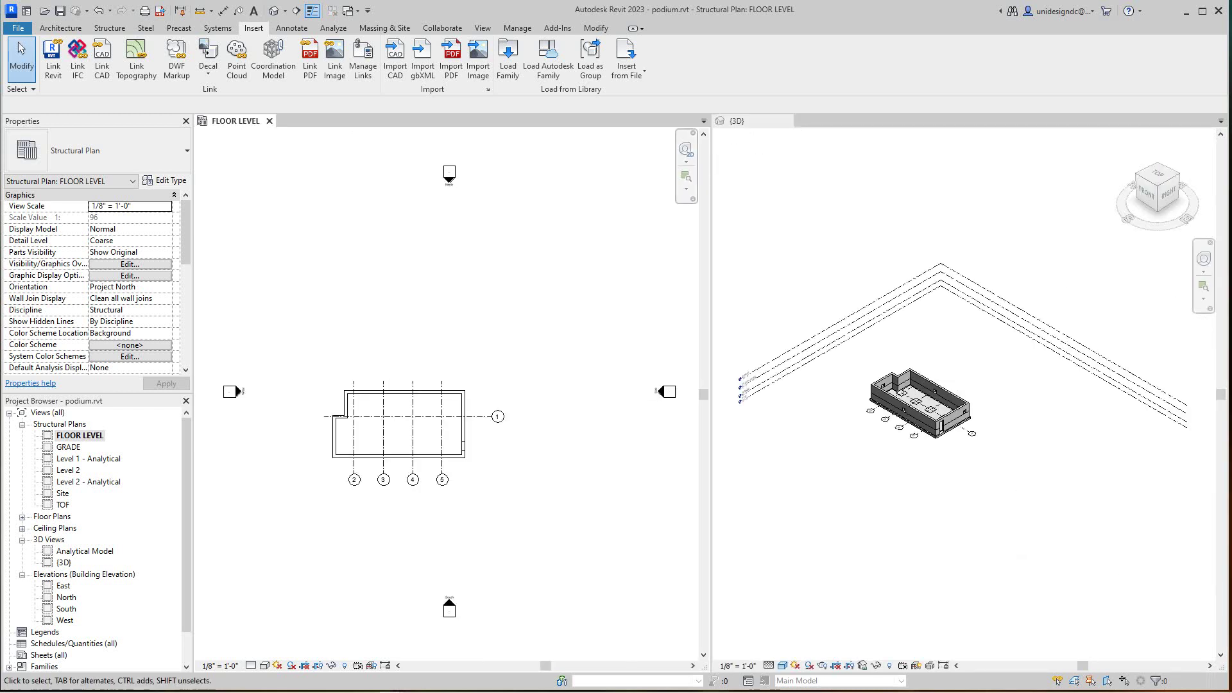
{"action": "scroll", "coordinate": [816, 398], "scroll_direction": "up", "scroll_amount": 3}
{"action": "scroll", "coordinate": [380, 393], "scroll_direction": "up", "scroll_amount": 7}
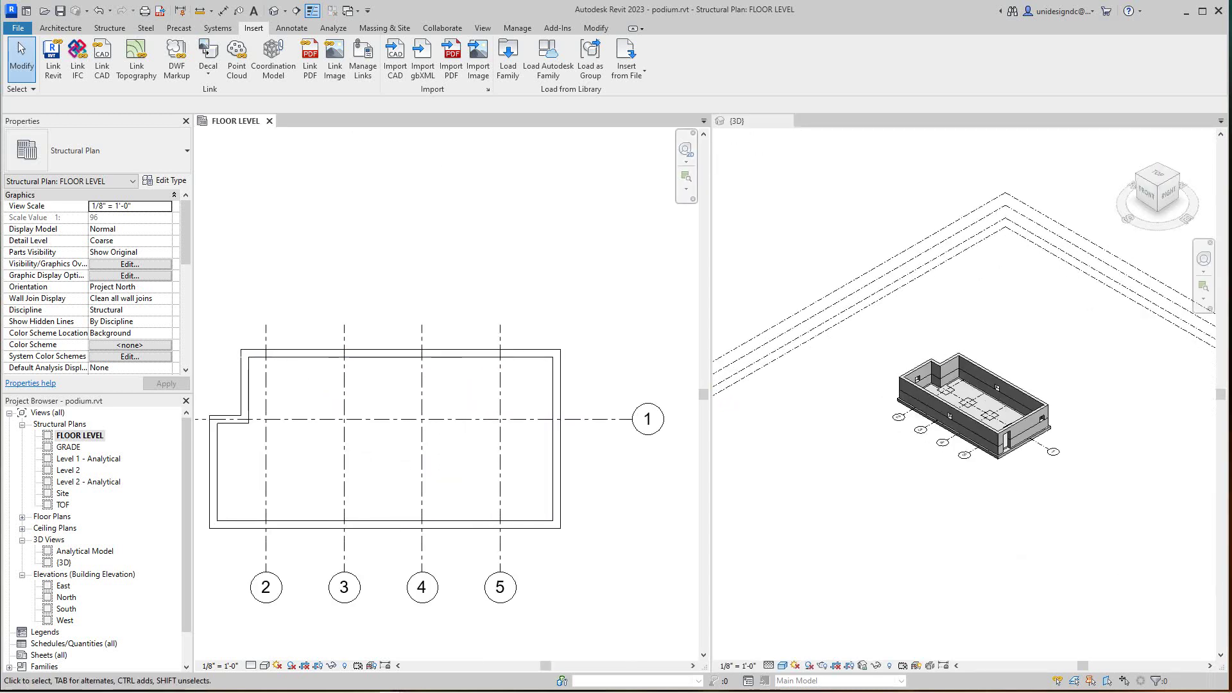
{"action": "scroll", "coordinate": [480, 448], "scroll_direction": "down", "scroll_amount": 1}
{"action": "scroll", "coordinate": [455, 466], "scroll_direction": "up", "scroll_amount": 3}
{"action": "middle_click_drag", "start_coordinate": [455, 466], "coordinate": [494, 447]}
{"action": "scroll", "coordinate": [488, 445], "scroll_direction": "down", "scroll_amount": 2}
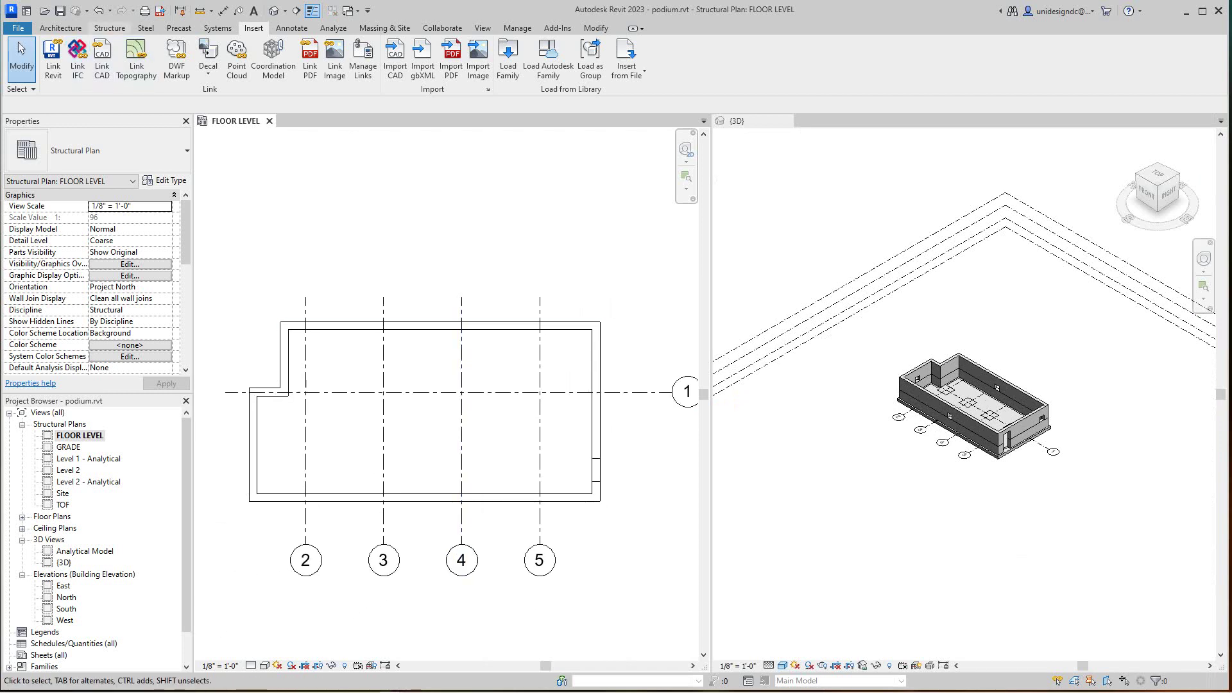
- Start an automatic structural beam system and set its beam type to Precast-Hollow Core Slab : 4HC8
{"action": "left_click", "coordinate": [109, 27]}
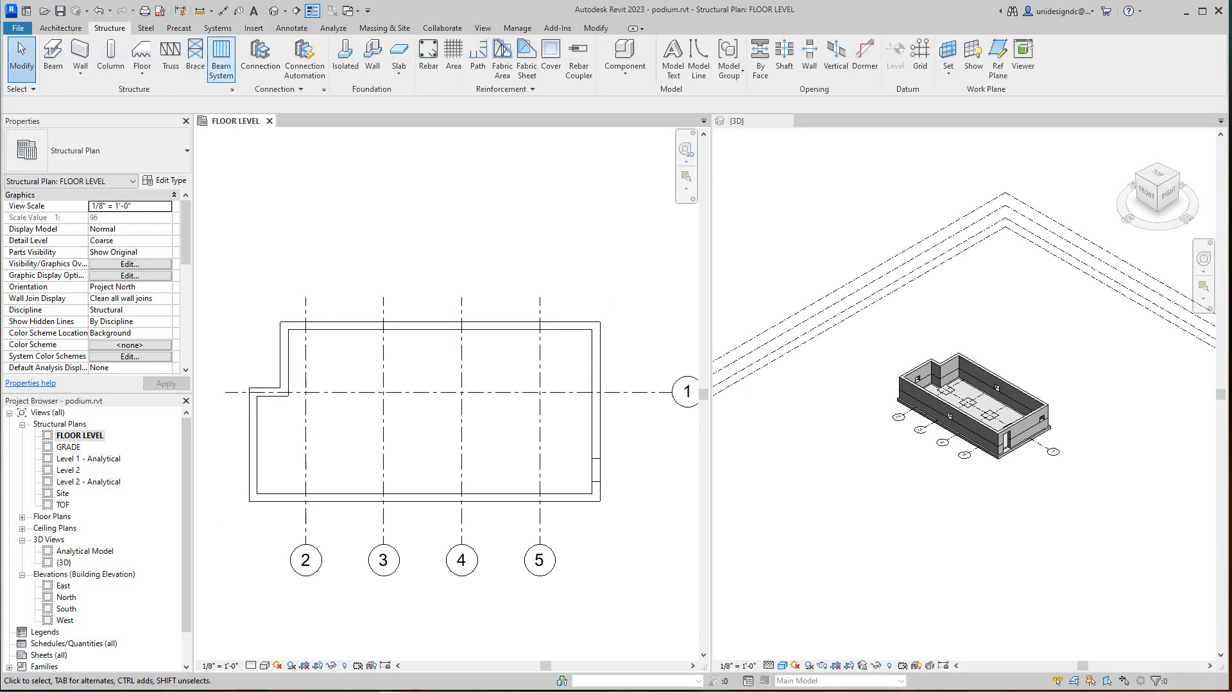
{"action": "left_click", "coordinate": [221, 59]}
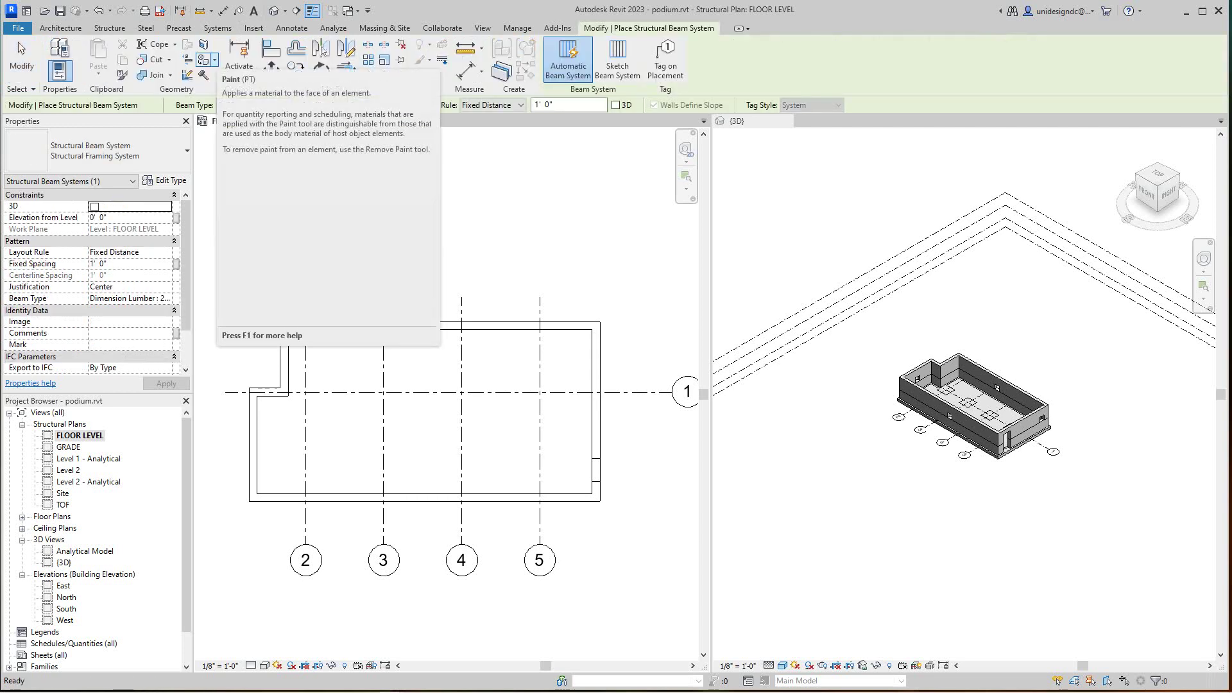
{"action": "scroll", "coordinate": [965, 360], "scroll_direction": "up", "scroll_amount": 3}
{"action": "scroll", "coordinate": [821, 352], "scroll_direction": "up", "scroll_amount": 2}
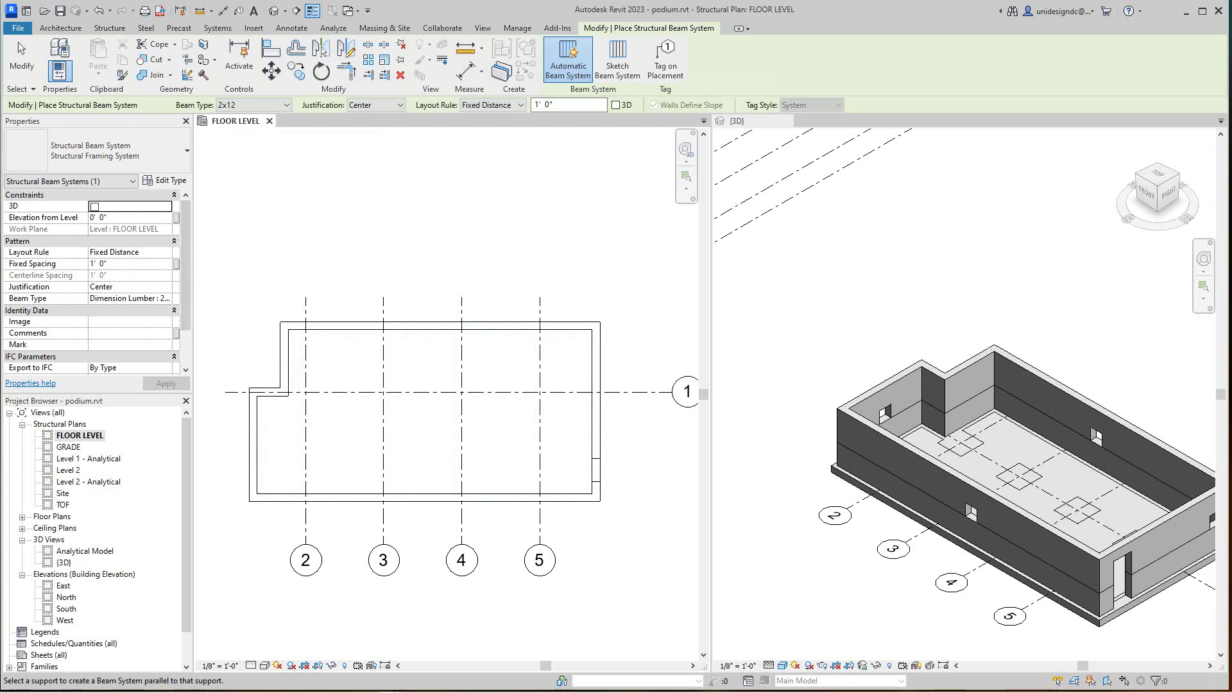
{"action": "left_click", "coordinate": [129, 298]}
{"action": "left_click", "coordinate": [166, 298]}
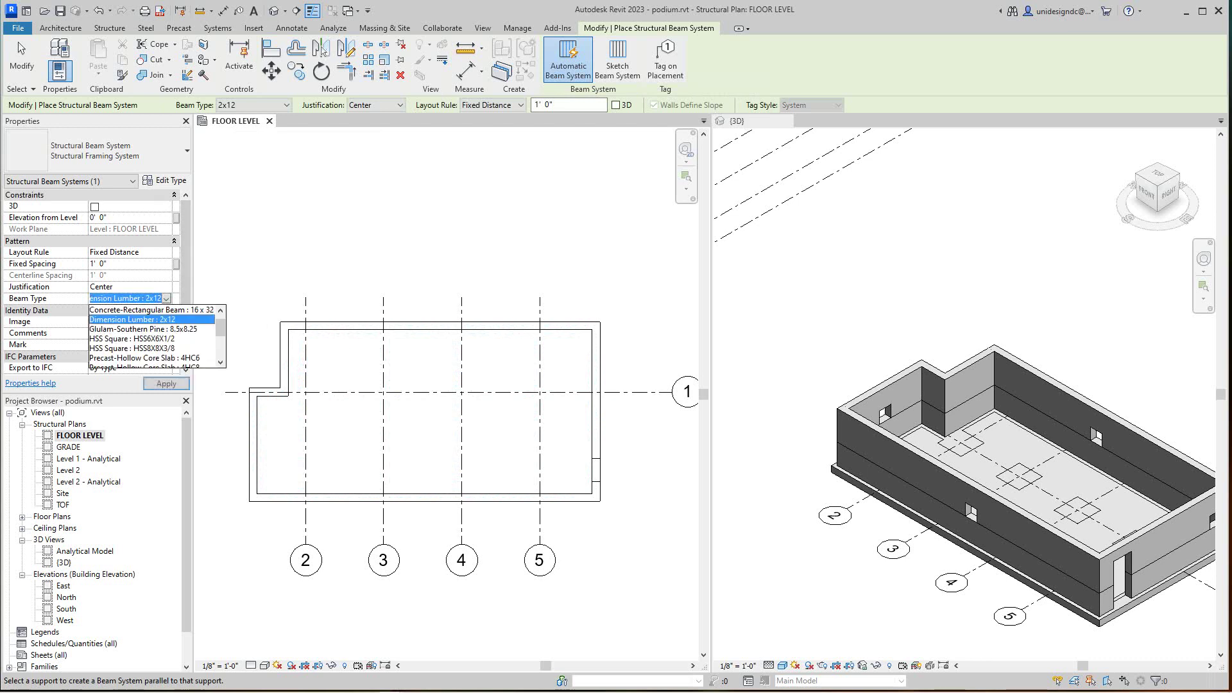
{"action": "scroll", "coordinate": [157, 337], "scroll_direction": "down", "scroll_amount": 1}
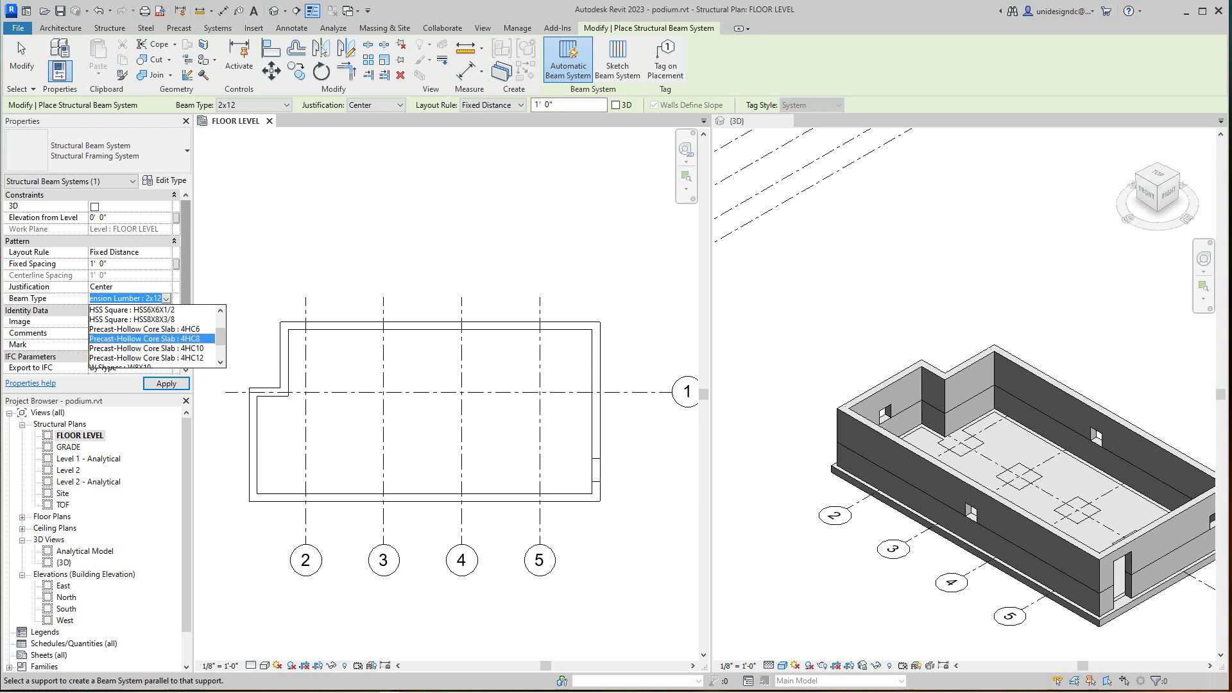
{"action": "left_click", "coordinate": [145, 338]}
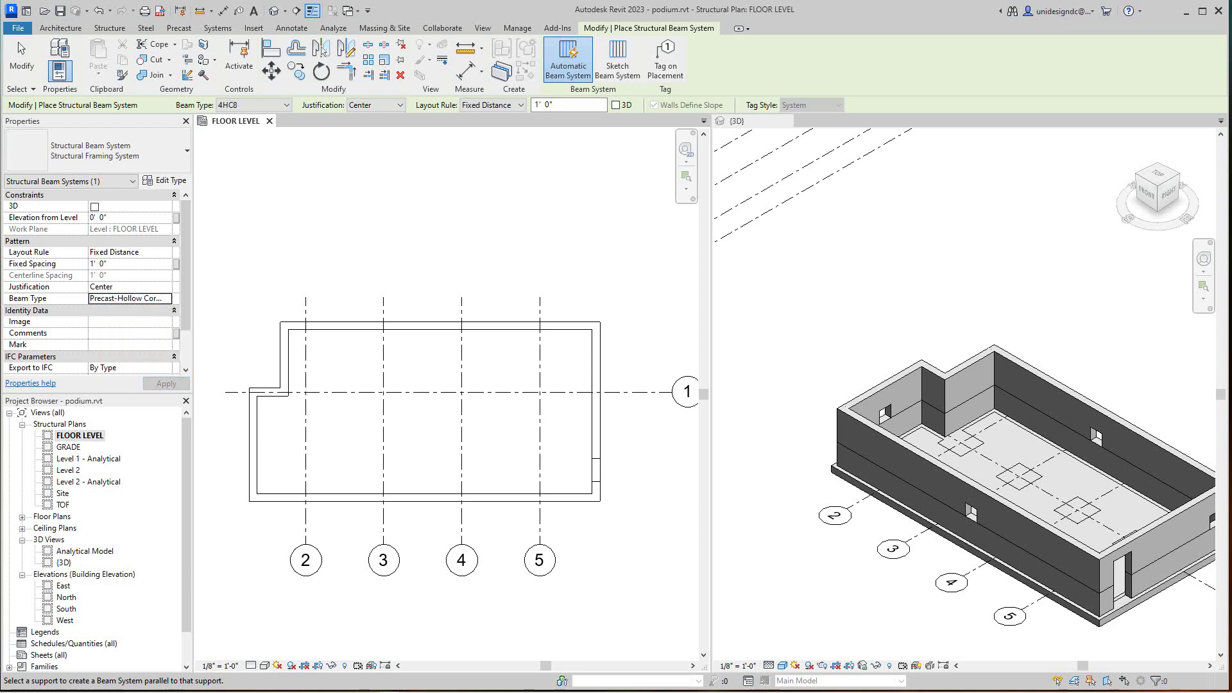
- Set the fixed spacing to 4' 0" and place the beam system in plan parallel to the short foundation wall near grid 2
{"action": "mouse_move", "coordinate": [533, 437]}
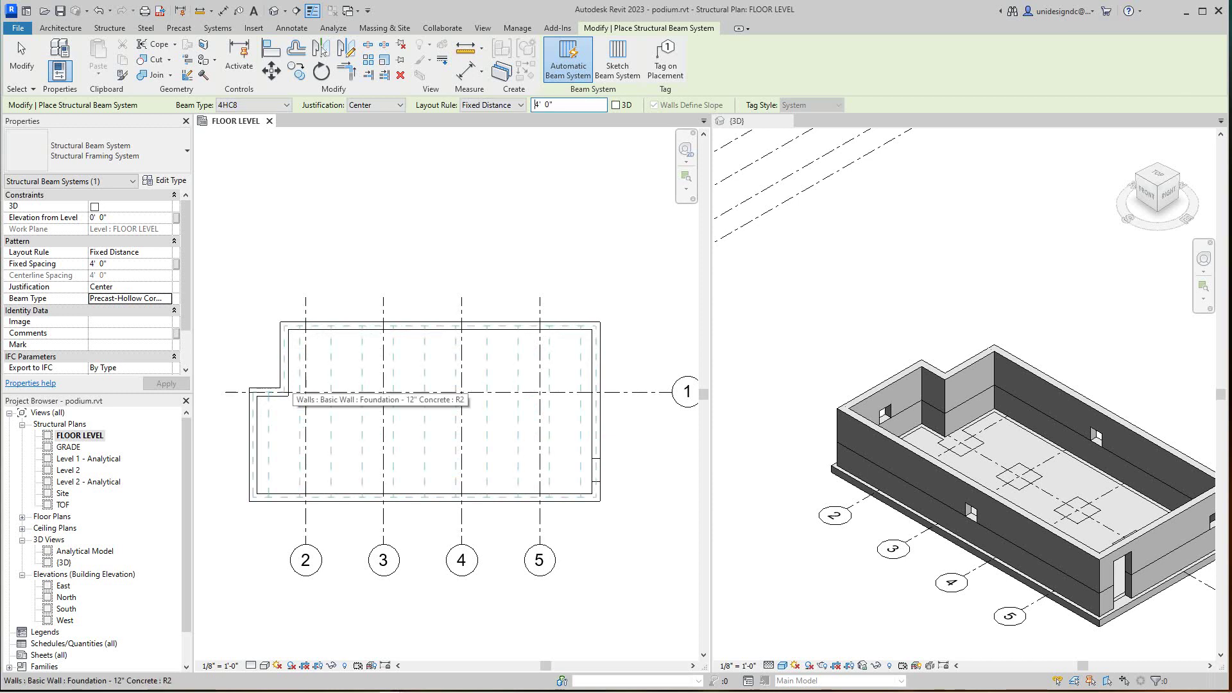
{"action": "scroll", "coordinate": [293, 380], "scroll_direction": "up", "scroll_amount": 1}
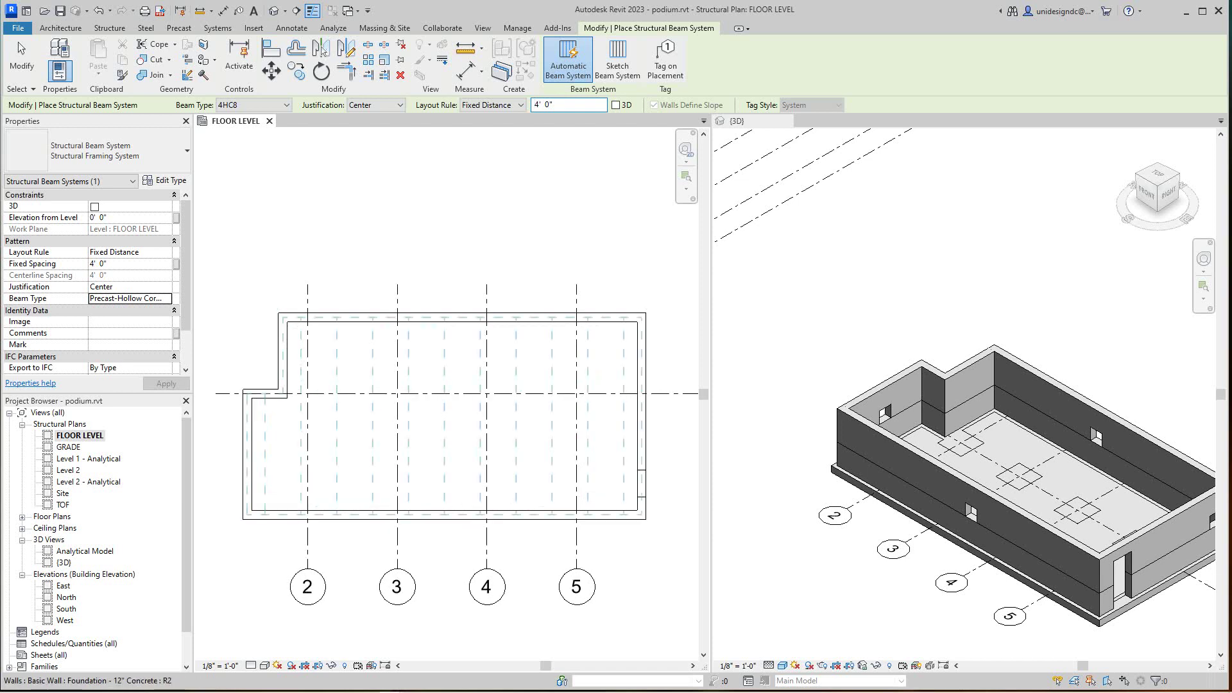
{"action": "left_click", "coordinate": [282, 380]}
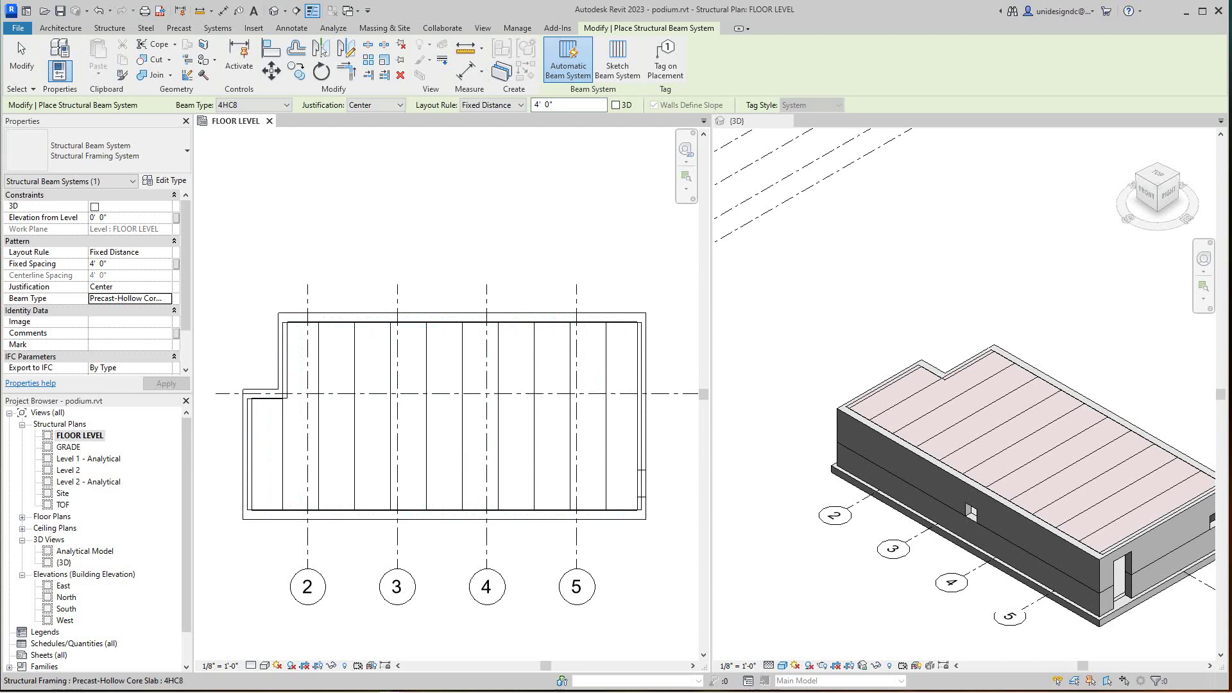
{"action": "scroll", "coordinate": [531, 424], "scroll_direction": "down", "scroll_amount": 2}
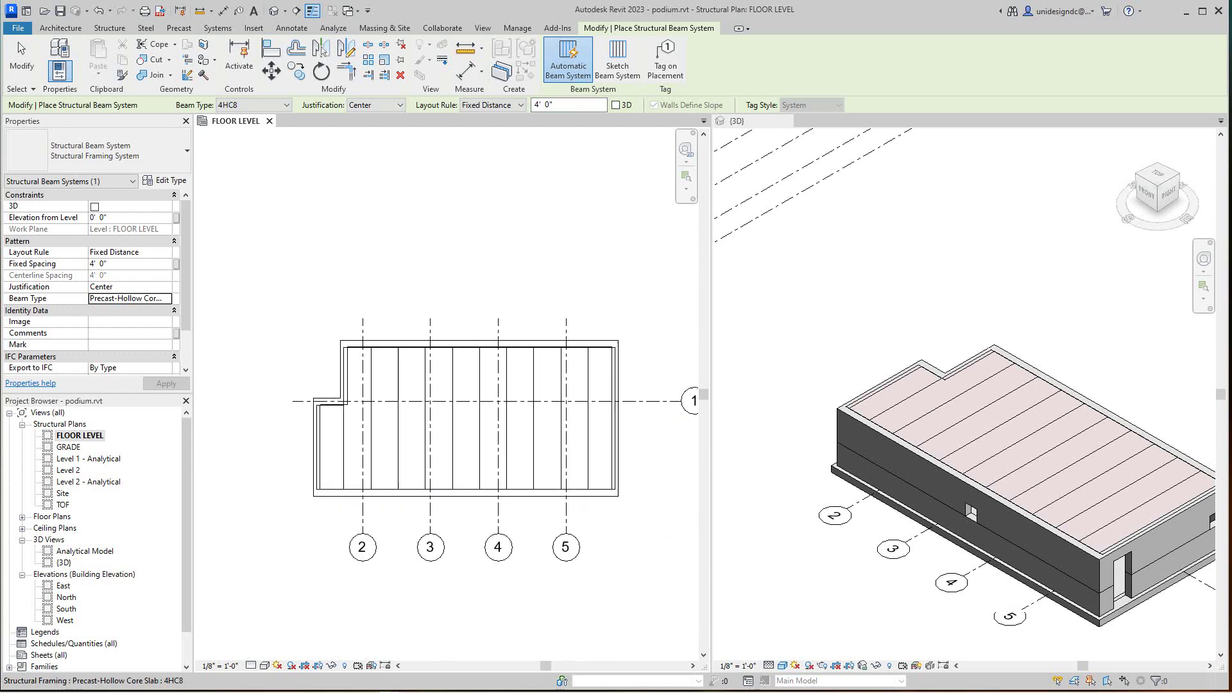
{"action": "scroll", "coordinate": [534, 358], "scroll_direction": "down", "scroll_amount": 2}
{"action": "scroll", "coordinate": [541, 308], "scroll_direction": "up", "scroll_amount": 3}
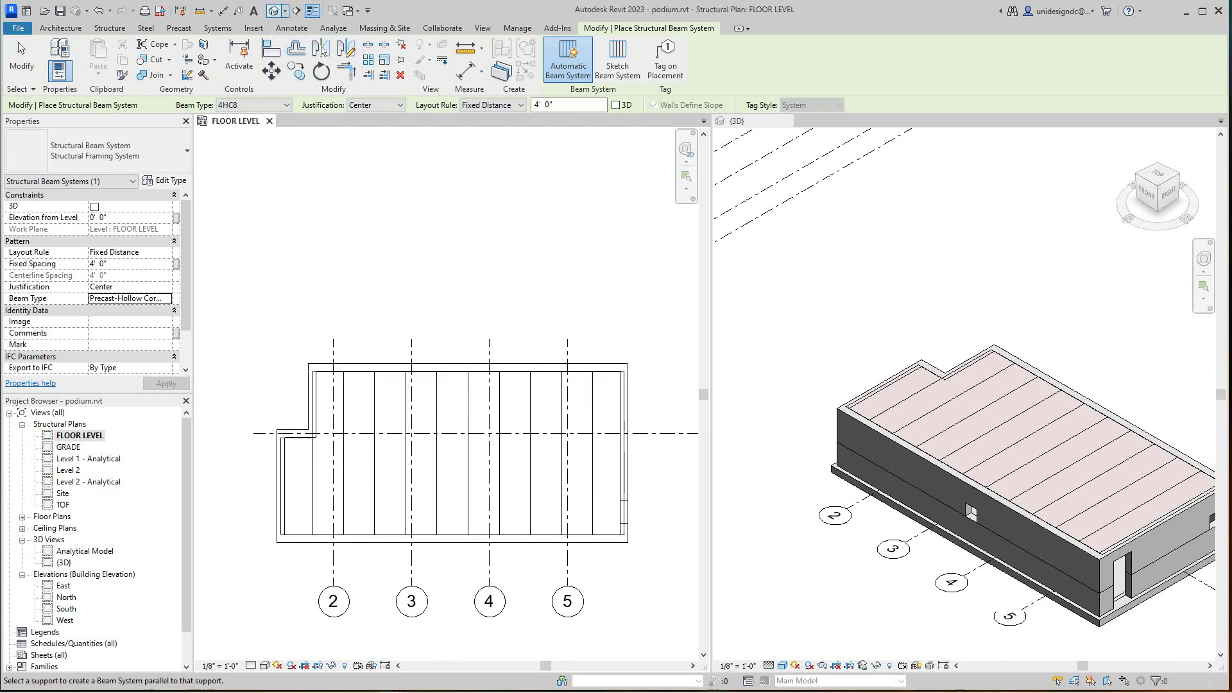
{"action": "left_click", "coordinate": [854, 276]}
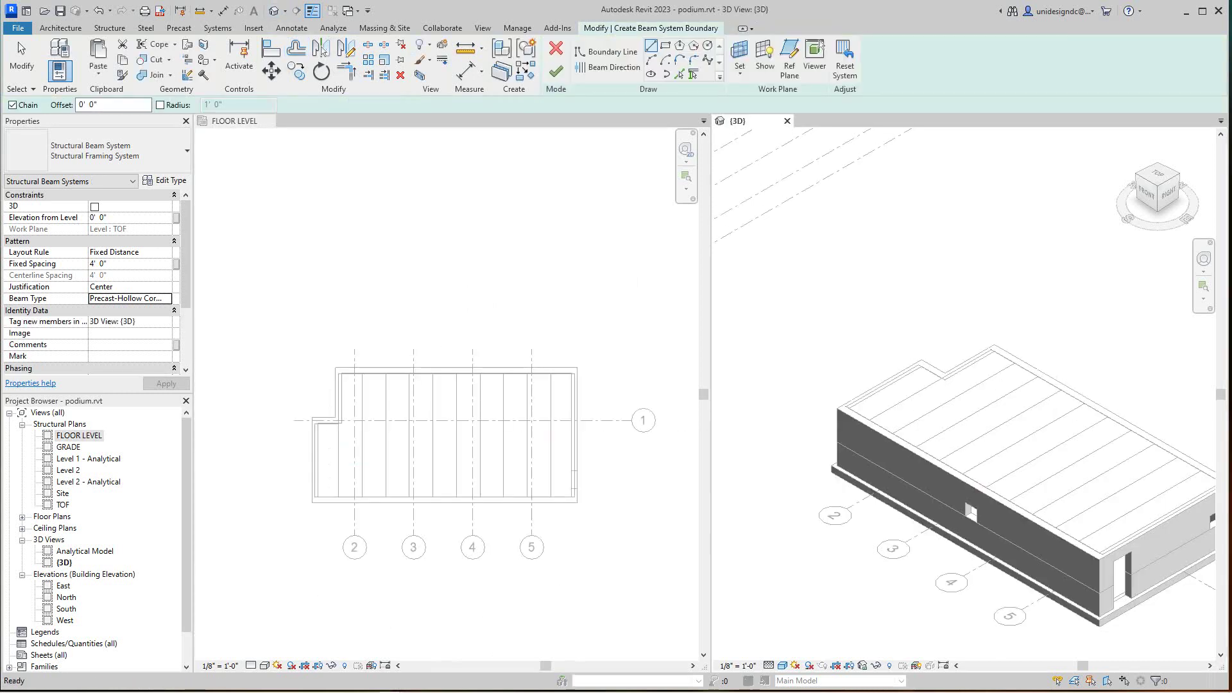
{"action": "left_click", "coordinate": [556, 70]}
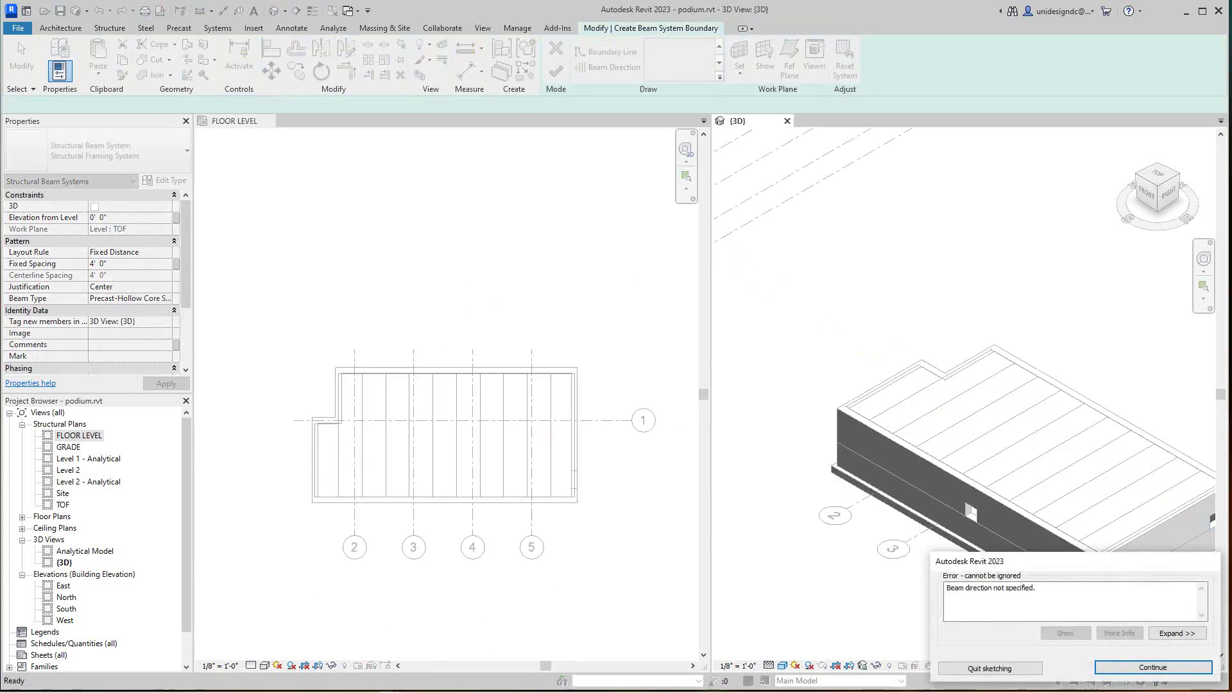
{"action": "left_click", "coordinate": [1152, 668]}
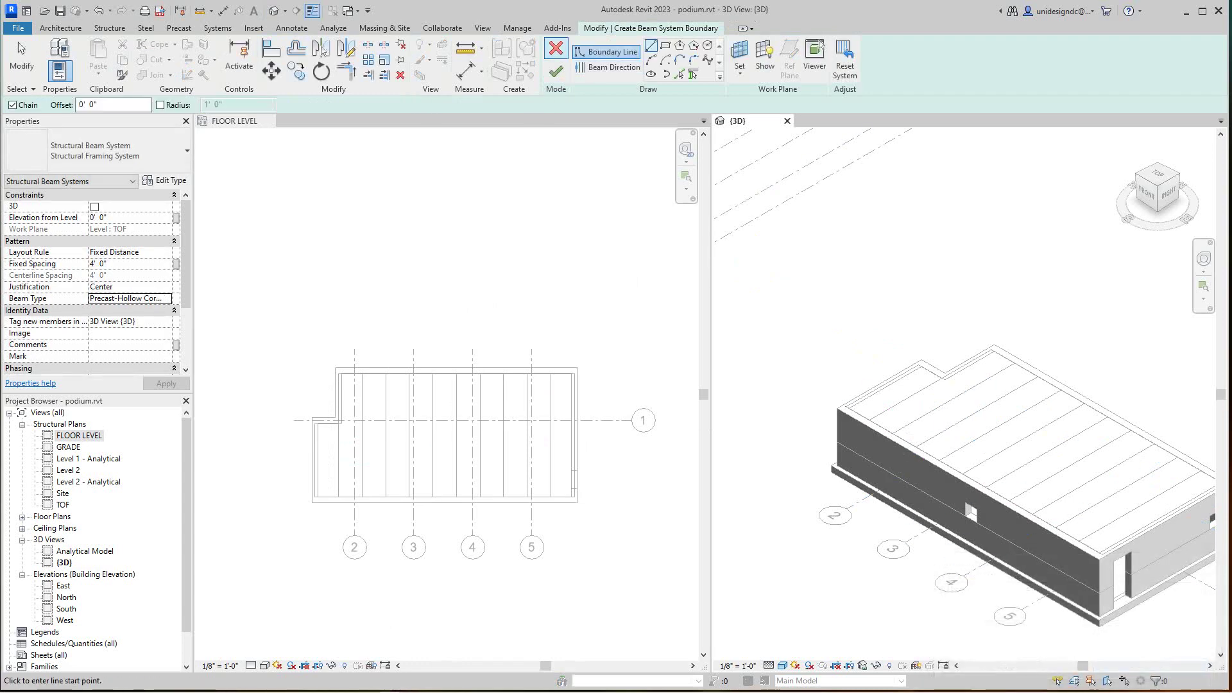
{"action": "left_click", "coordinate": [555, 48]}
- Select the precast slab beam system in the 3D view and raise its elevation from level so the slabs sit on top of the walls
{"action": "middle_click_drag", "start_coordinate": [1116, 497], "coordinate": [988, 360]}
{"action": "scroll", "coordinate": [1056, 467], "scroll_direction": "up", "scroll_amount": 2}
{"action": "middle_click_drag", "start_coordinate": [1052, 465], "coordinate": [1056, 514]}
{"action": "scroll", "coordinate": [837, 467], "scroll_direction": "down", "scroll_amount": 1}
{"action": "scroll", "coordinate": [1036, 317], "scroll_direction": "up", "scroll_amount": 2}
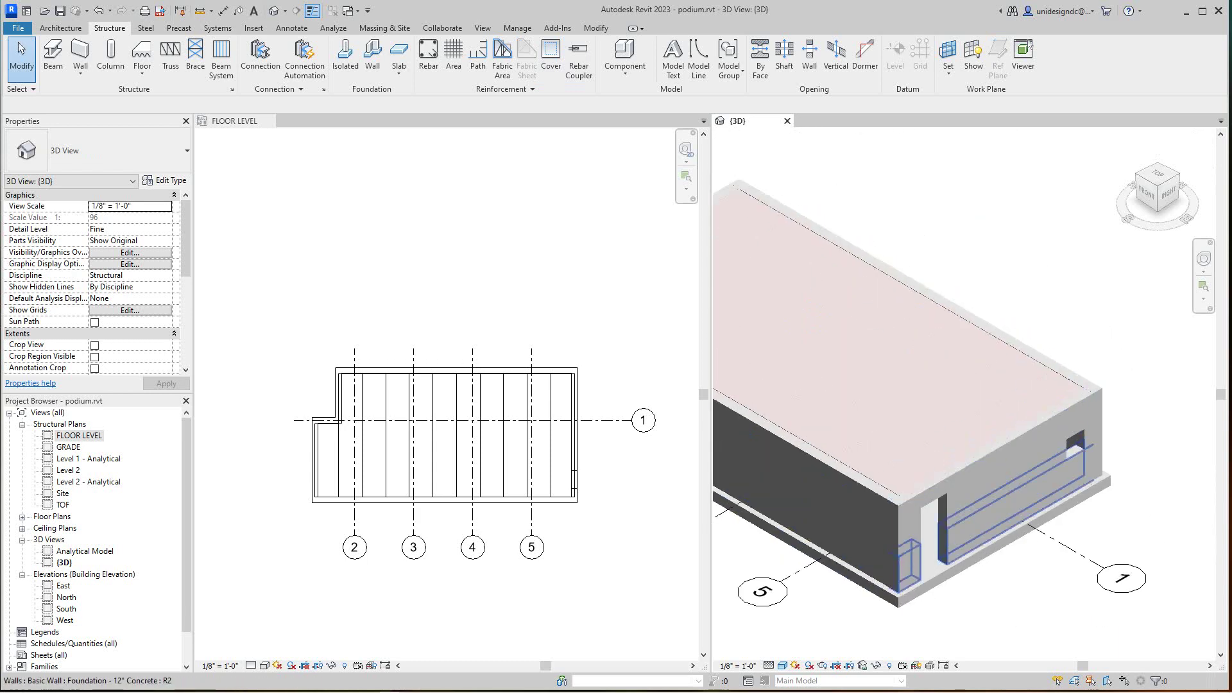
{"action": "middle_click_drag", "start_coordinate": [984, 431], "coordinate": [1017, 442]}
{"action": "scroll", "coordinate": [1018, 443], "scroll_direction": "down", "scroll_amount": 1}
{"action": "scroll", "coordinate": [1017, 443], "scroll_direction": "up", "scroll_amount": 1}
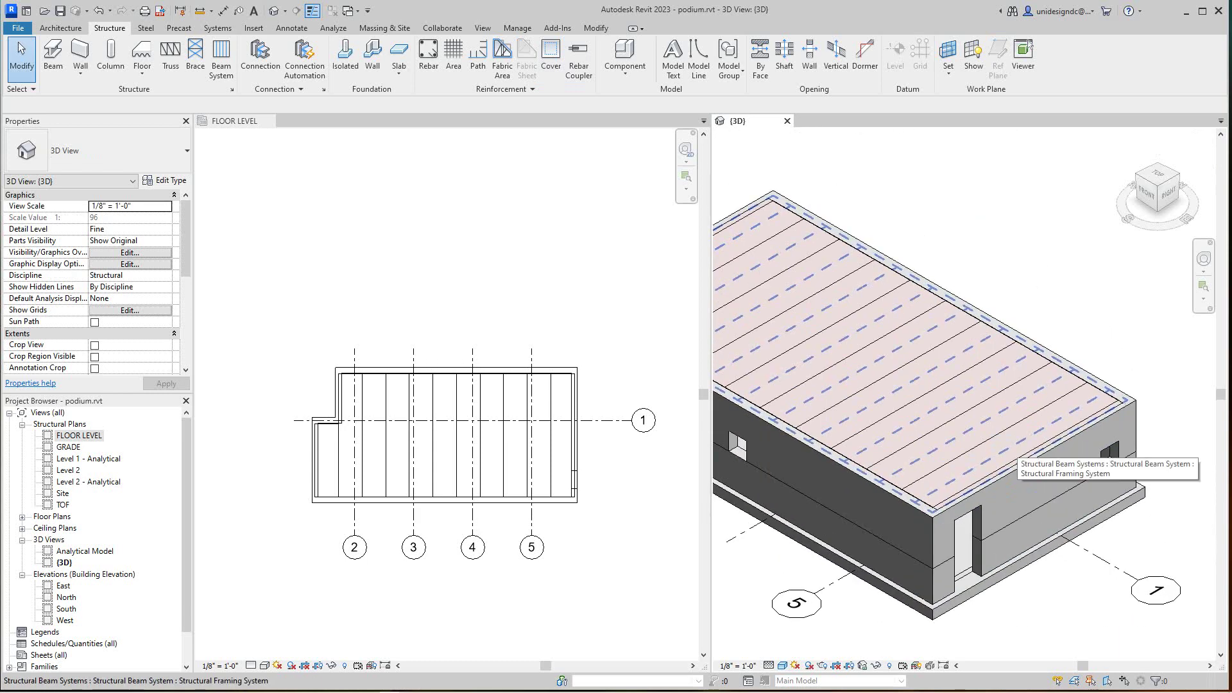
{"action": "scroll", "coordinate": [1013, 452], "scroll_direction": "down", "scroll_amount": 2}
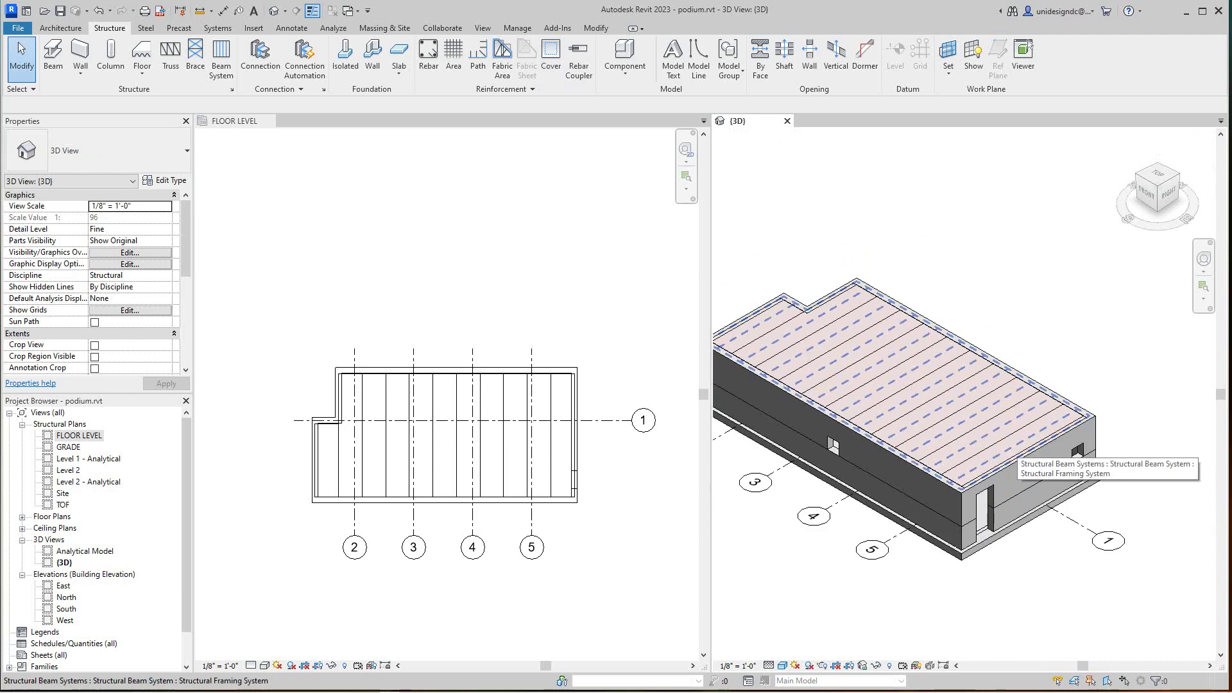
{"action": "left_click", "coordinate": [1013, 452]}
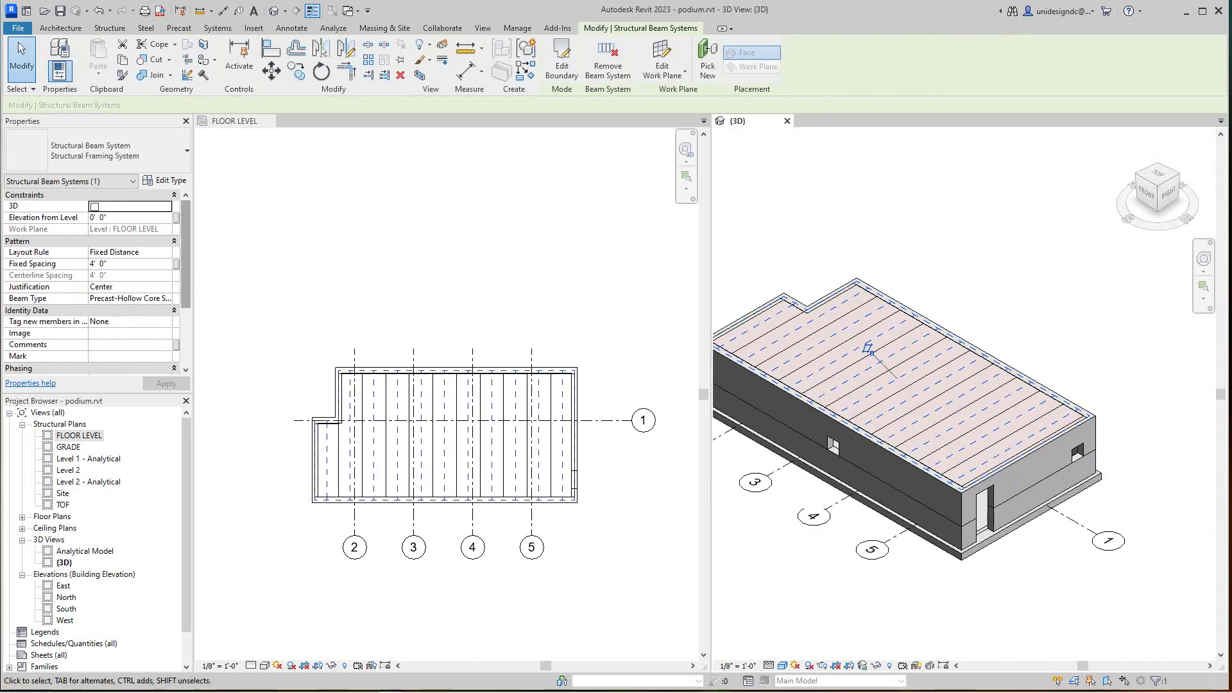
{"action": "scroll", "coordinate": [96, 283], "scroll_direction": "down", "scroll_amount": 2}
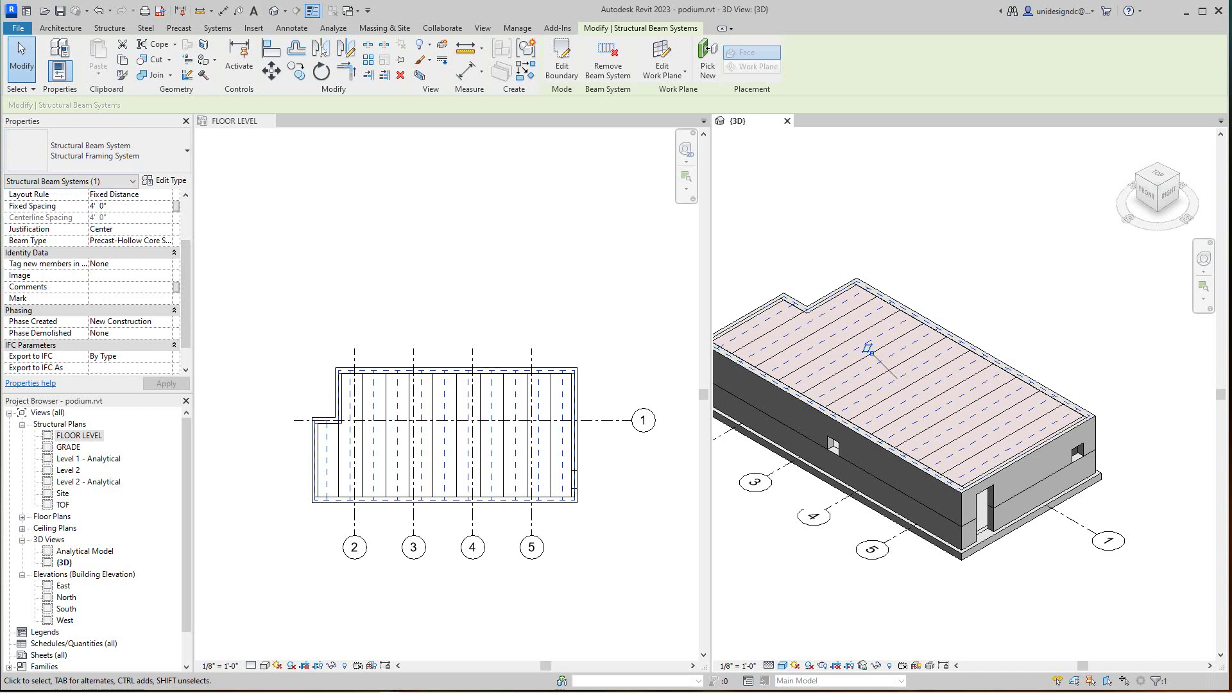
{"action": "scroll", "coordinate": [97, 283], "scroll_direction": "up", "scroll_amount": 2}
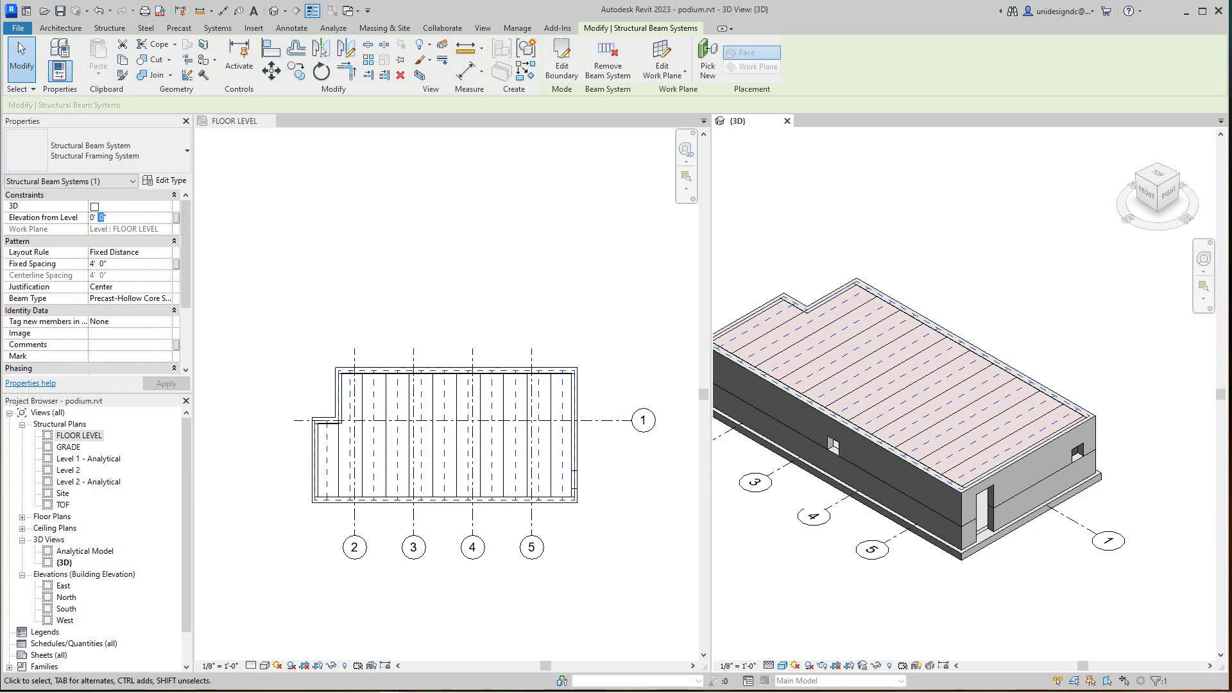
{"action": "key", "text": "Escape"}
- Orbit the 3D model to examine the hollow-core slab ends and their bearing along the long foundation walls
{"action": "scroll", "coordinate": [1020, 438], "scroll_direction": "up", "scroll_amount": 4}
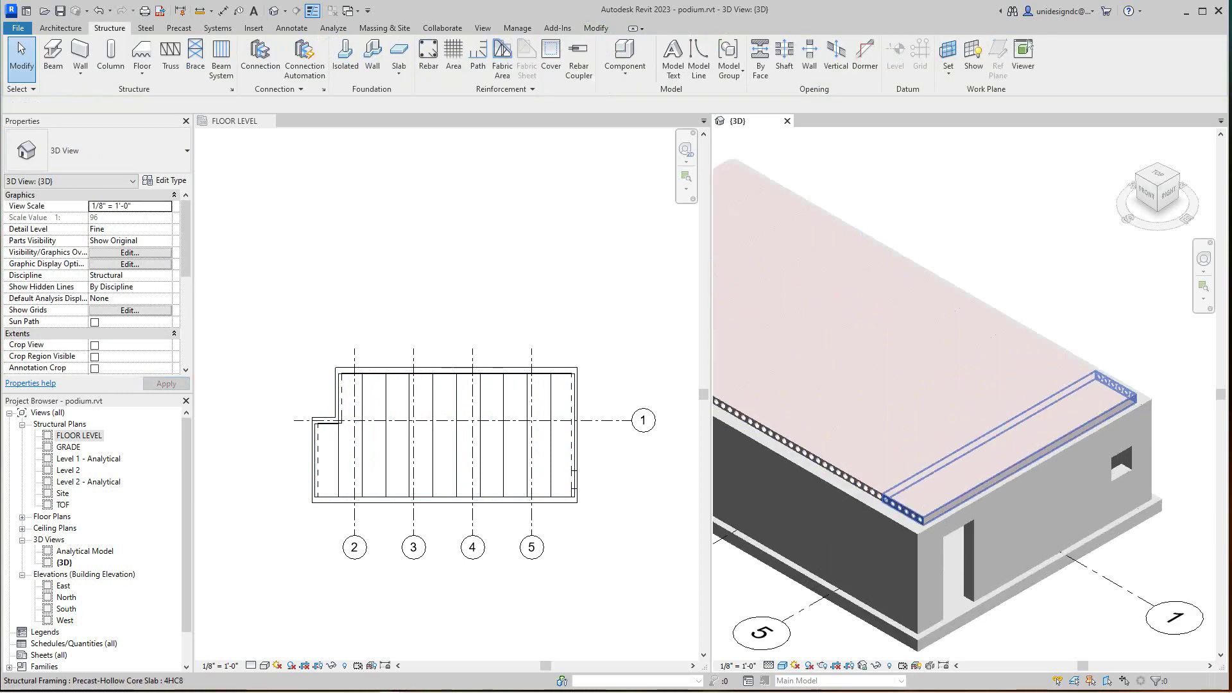
{"action": "scroll", "coordinate": [1077, 409], "scroll_direction": "down", "scroll_amount": 3}
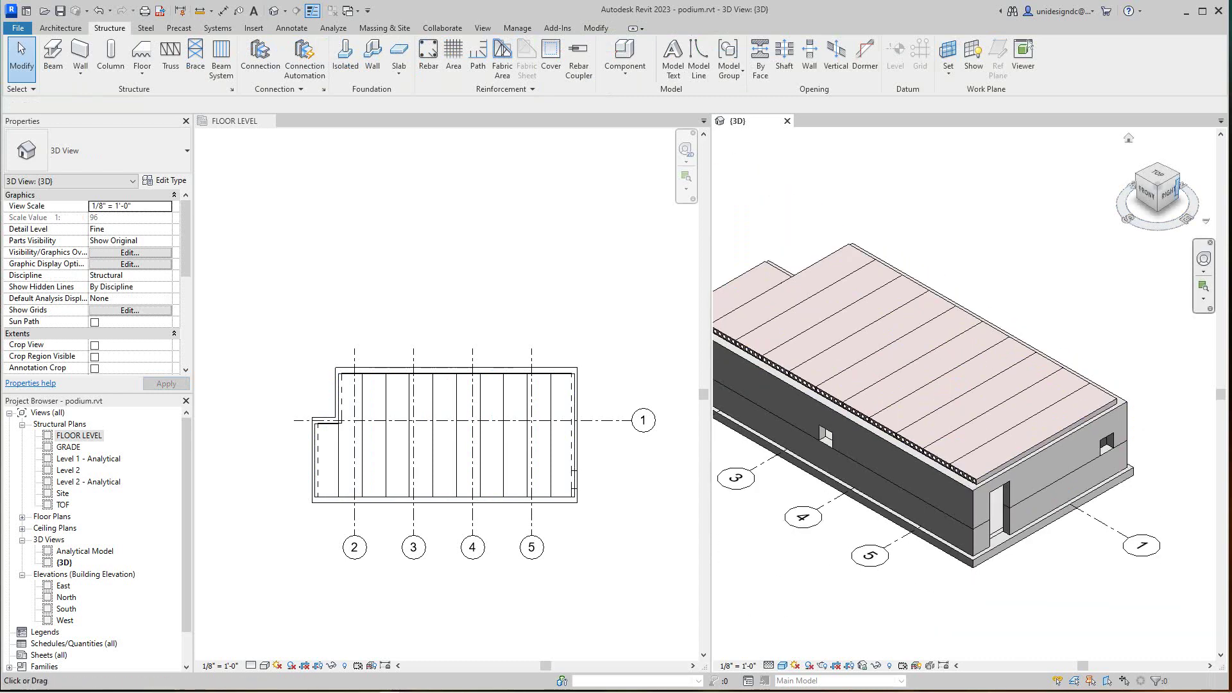
{"action": "left_click_drag", "start_coordinate": [1169, 192], "coordinate": [1120, 195]}
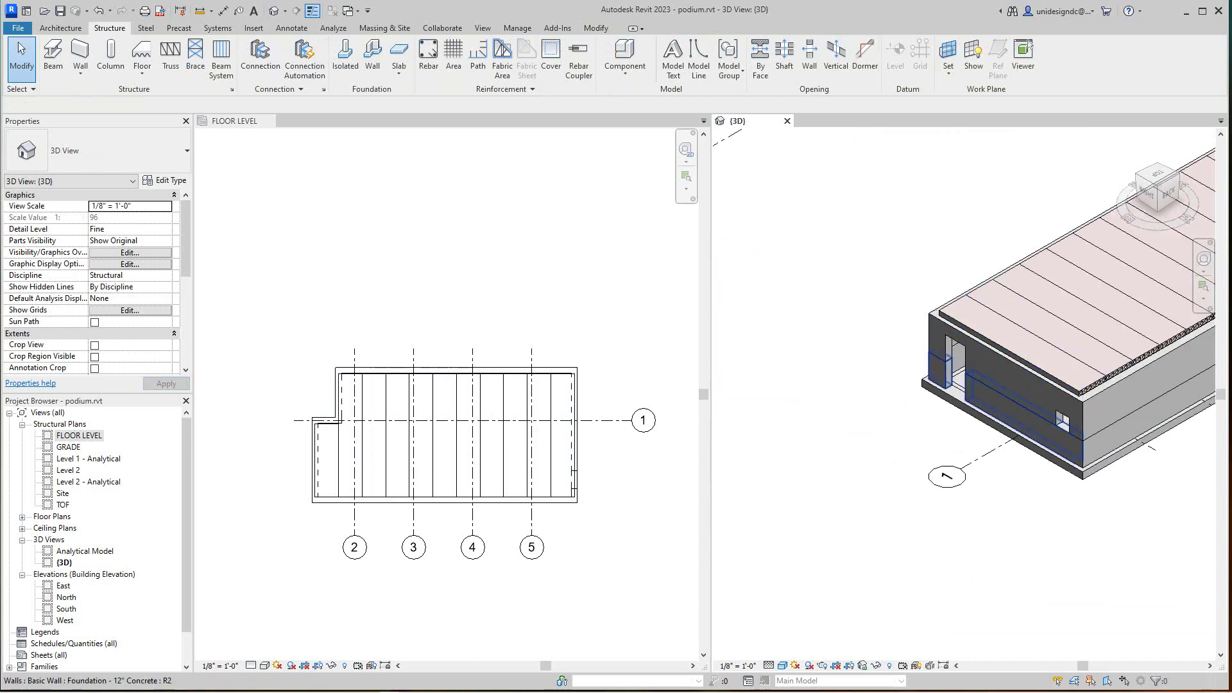
{"action": "middle_click_drag", "start_coordinate": [1026, 421], "coordinate": [862, 585]}
{"action": "scroll", "coordinate": [970, 618], "scroll_direction": "up", "scroll_amount": 5}
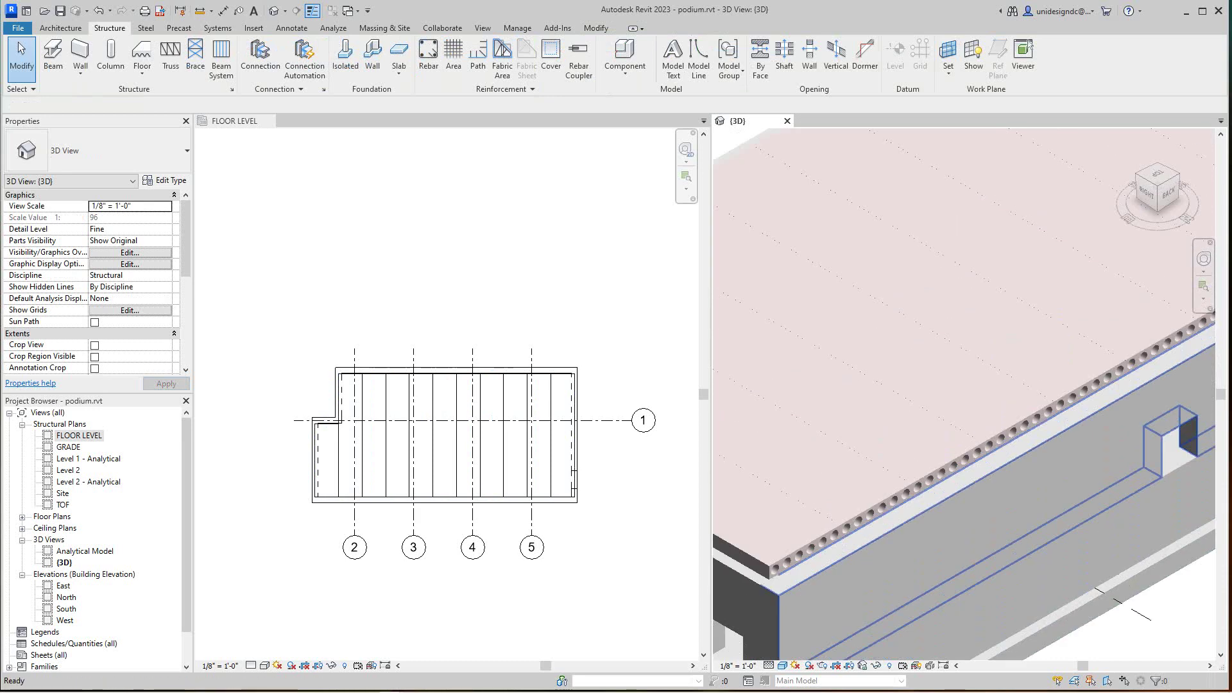
{"action": "scroll", "coordinate": [963, 565], "scroll_direction": "down", "scroll_amount": 2}
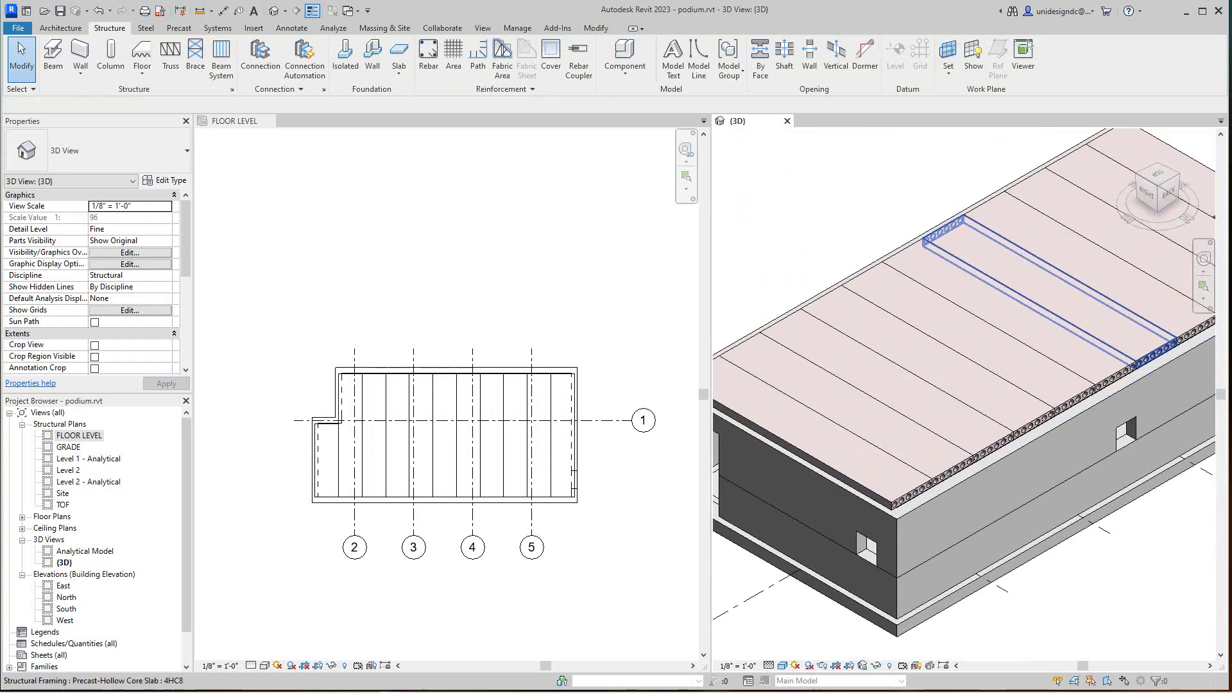
- Look at the model from the RIGHT view to check the slab height and bearing on the wall edge
{"action": "left_click", "coordinate": [1146, 192]}
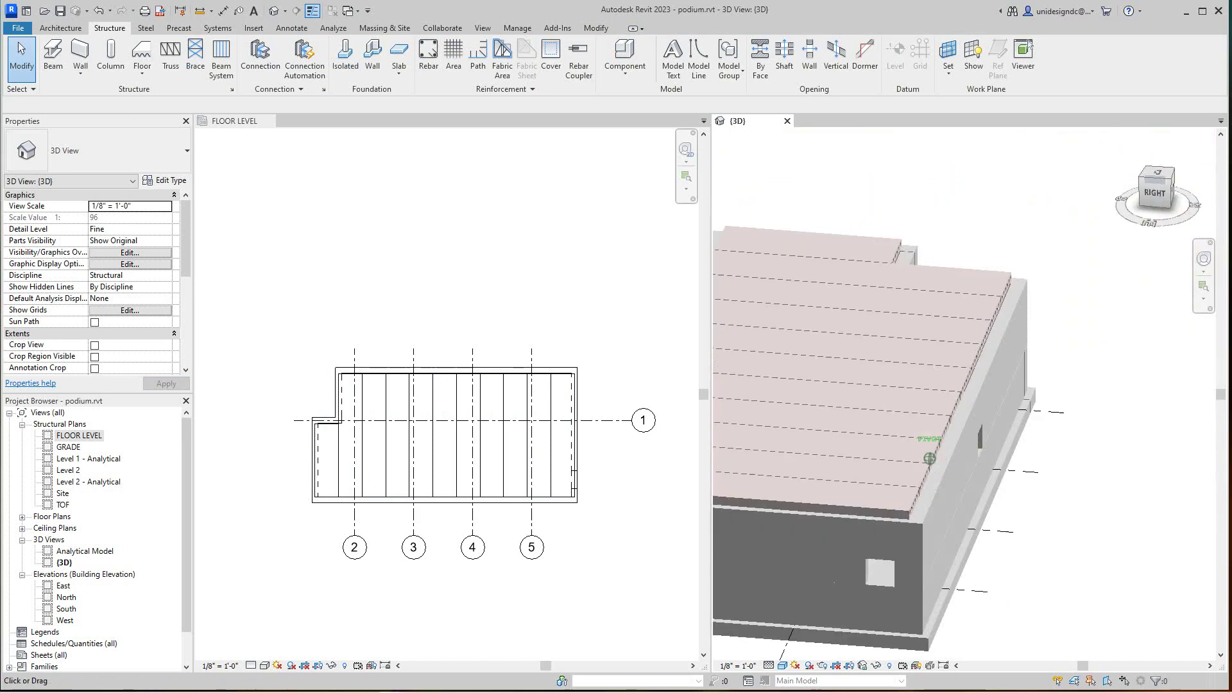
{"action": "middle_click_drag", "start_coordinate": [821, 509], "coordinate": [891, 462]}
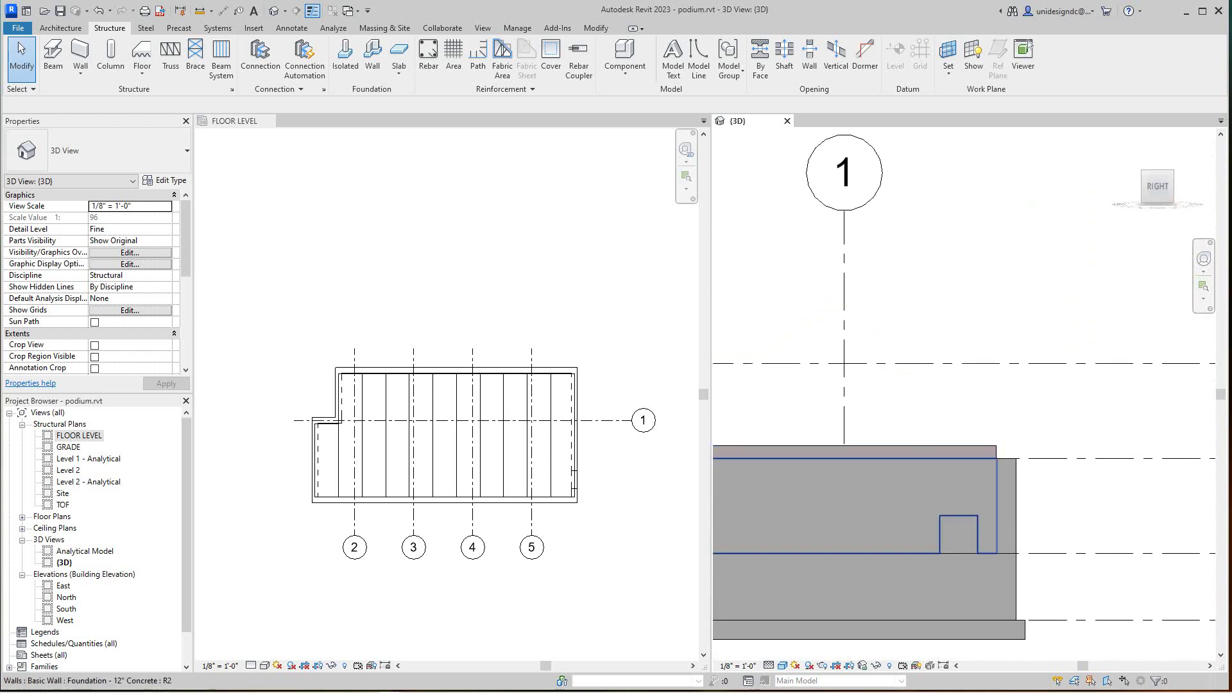
{"action": "scroll", "coordinate": [891, 463], "scroll_direction": "down", "scroll_amount": 1}
{"action": "scroll", "coordinate": [532, 428], "scroll_direction": "up", "scroll_amount": 4}
{"action": "scroll", "coordinate": [572, 419], "scroll_direction": "down", "scroll_amount": 4}
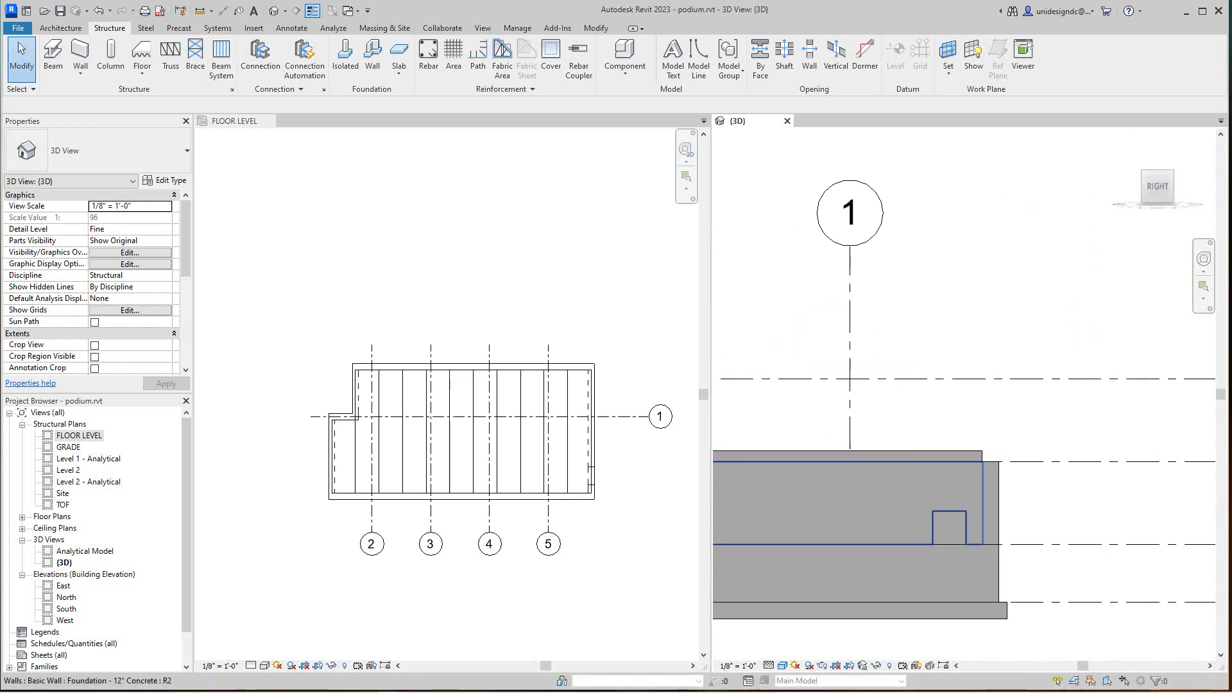
{"action": "scroll", "coordinate": [988, 475], "scroll_direction": "down", "scroll_amount": 2}
{"action": "middle_click_drag", "start_coordinate": [989, 475], "coordinate": [1047, 422]}
- Turn the 3D model to an angled view from the right and back, and return to the FLOOR LEVEL plan to inspect the slab layout
{"action": "left_click_drag", "start_coordinate": [1160, 187], "coordinate": [1147, 202]}
{"action": "scroll", "coordinate": [439, 430], "scroll_direction": "down", "scroll_amount": 2}
{"action": "scroll", "coordinate": [442, 434], "scroll_direction": "up", "scroll_amount": 4}
{"action": "scroll", "coordinate": [445, 432], "scroll_direction": "down", "scroll_amount": 3}
{"action": "left_click", "coordinate": [445, 431]}
{"action": "scroll", "coordinate": [420, 430], "scroll_direction": "down", "scroll_amount": 2}
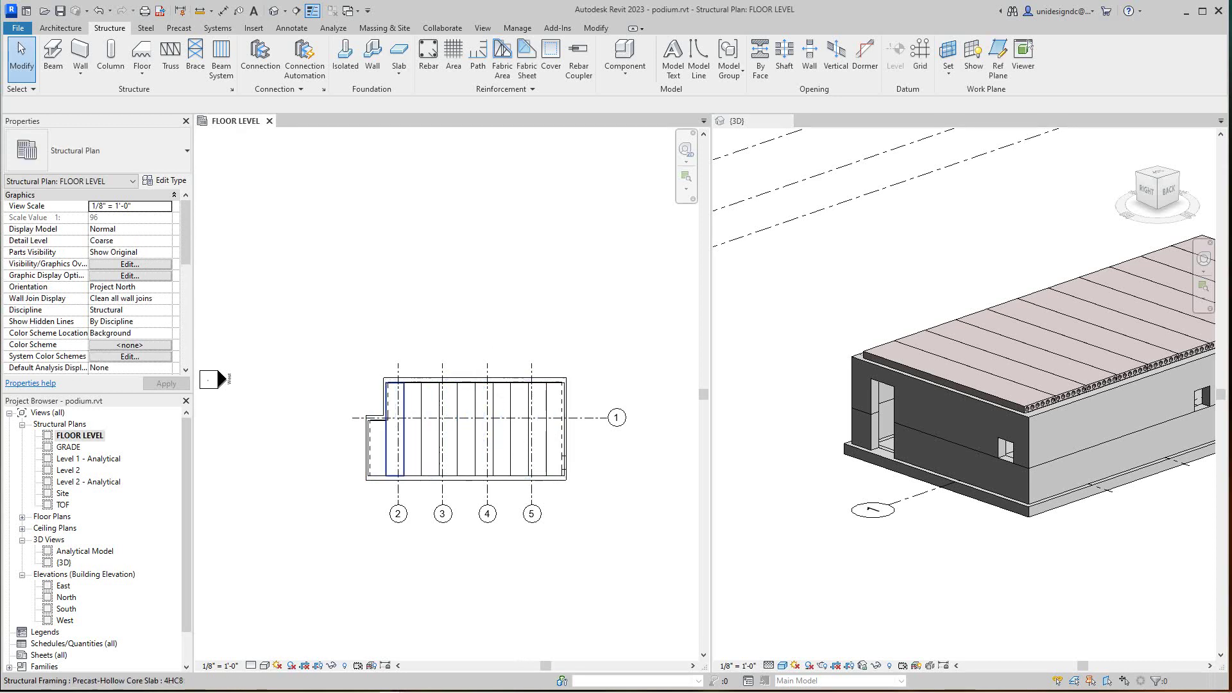
{"action": "scroll", "coordinate": [450, 429], "scroll_direction": "up", "scroll_amount": 3}
{"action": "scroll", "coordinate": [571, 388], "scroll_direction": "up", "scroll_amount": 4}
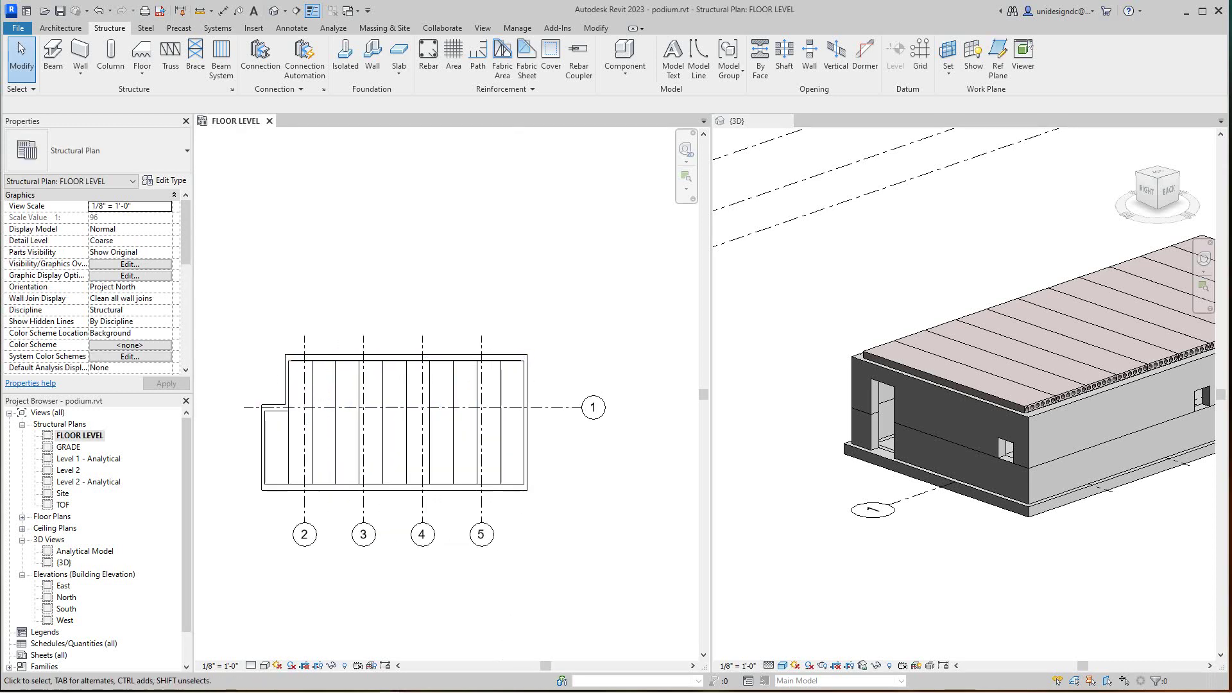
- Examine the hollow-core slab layout in the FLOOR LEVEL plan and the slab ends bearing on the foundation walls in 3D
{"action": "scroll", "coordinate": [502, 362], "scroll_direction": "up", "scroll_amount": 2}
{"action": "scroll", "coordinate": [1040, 396], "scroll_direction": "down", "scroll_amount": 1}
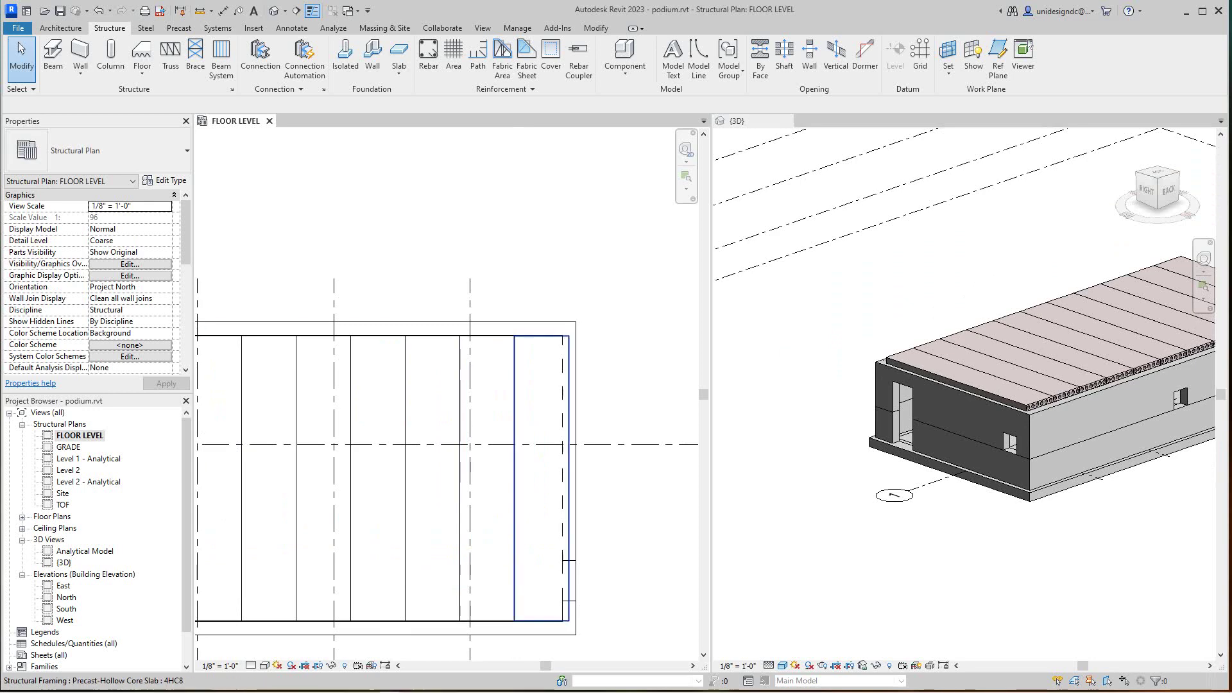
{"action": "left_click", "coordinate": [924, 471]}
{"action": "scroll", "coordinate": [1019, 561], "scroll_direction": "down", "scroll_amount": 3}
{"action": "middle_click_drag", "start_coordinate": [1019, 562], "coordinate": [870, 614]}
{"action": "scroll", "coordinate": [1057, 458], "scroll_direction": "up", "scroll_amount": 4}
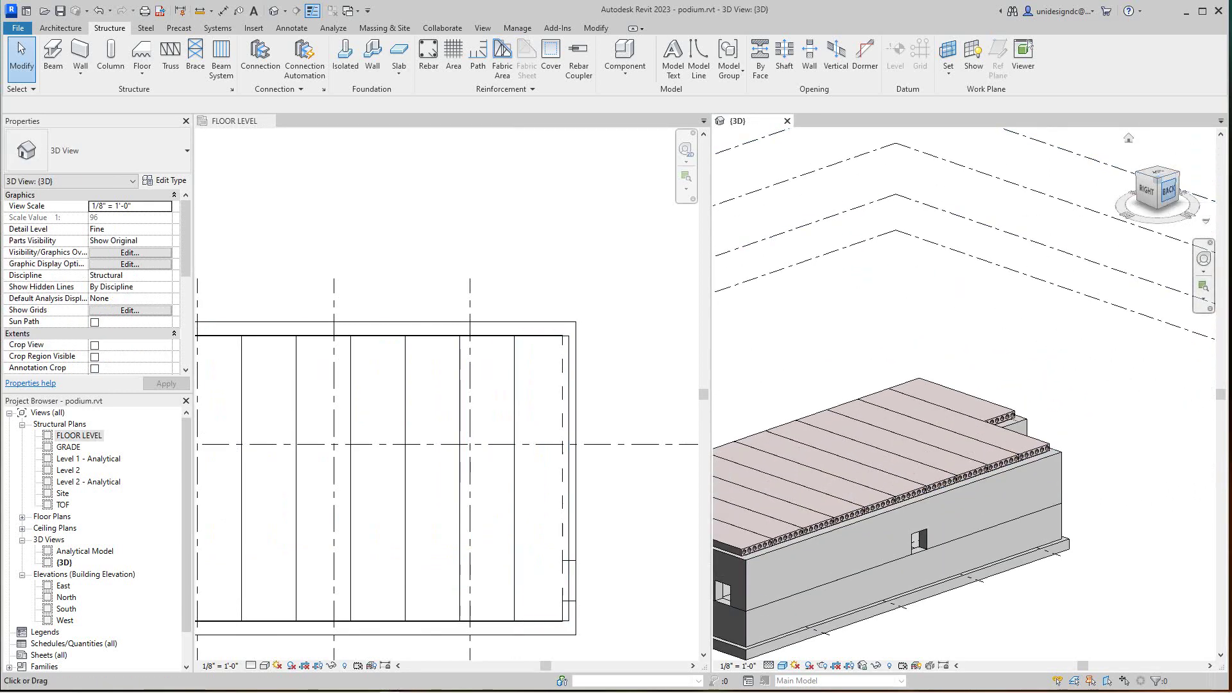
{"action": "left_click_drag", "start_coordinate": [1163, 181], "coordinate": [1150, 181]}
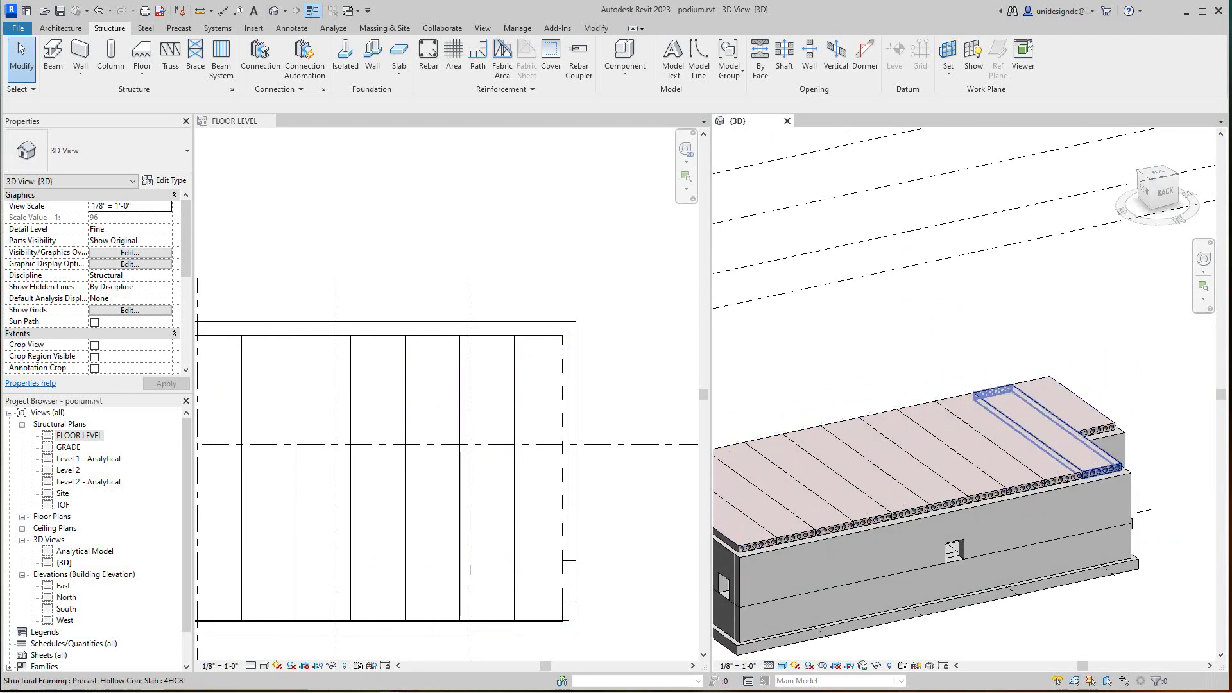
{"action": "scroll", "coordinate": [962, 449], "scroll_direction": "up", "scroll_amount": 5}
{"action": "scroll", "coordinate": [898, 449], "scroll_direction": "down", "scroll_amount": 5}
{"action": "scroll", "coordinate": [1057, 477], "scroll_direction": "down", "scroll_amount": 3}
{"action": "left_click_drag", "start_coordinate": [1165, 191], "coordinate": [1115, 209]}
{"action": "scroll", "coordinate": [435, 395], "scroll_direction": "down", "scroll_amount": 2}
{"action": "left_click", "coordinate": [449, 421]}
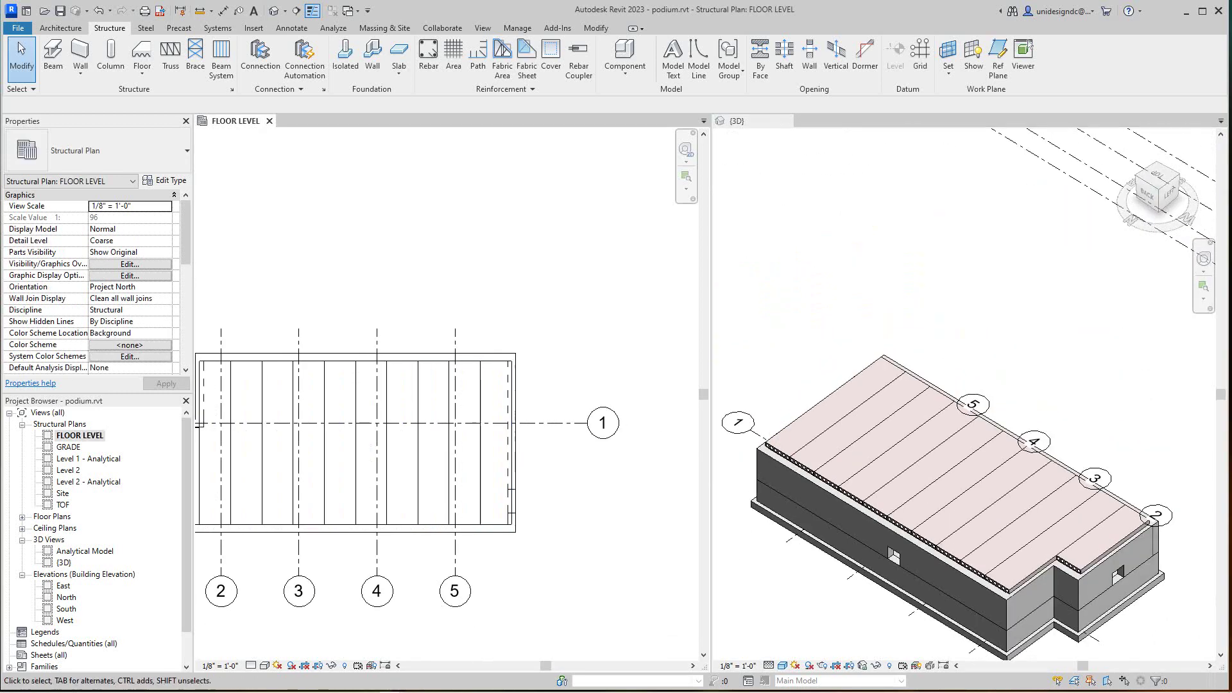
{"action": "scroll", "coordinate": [463, 423], "scroll_direction": "down", "scroll_amount": 3}
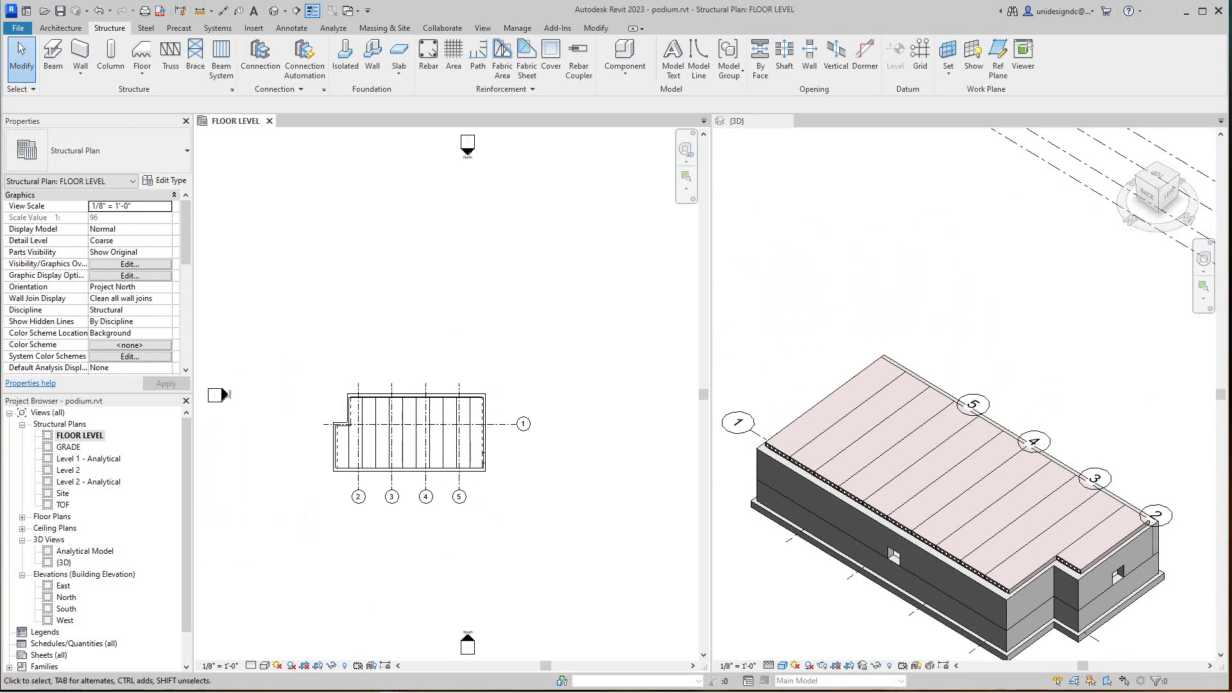
- Edit the slab beam system's boundary so both long edges align with the outer faces of the foundation walls
{"action": "left_click", "coordinate": [362, 449]}
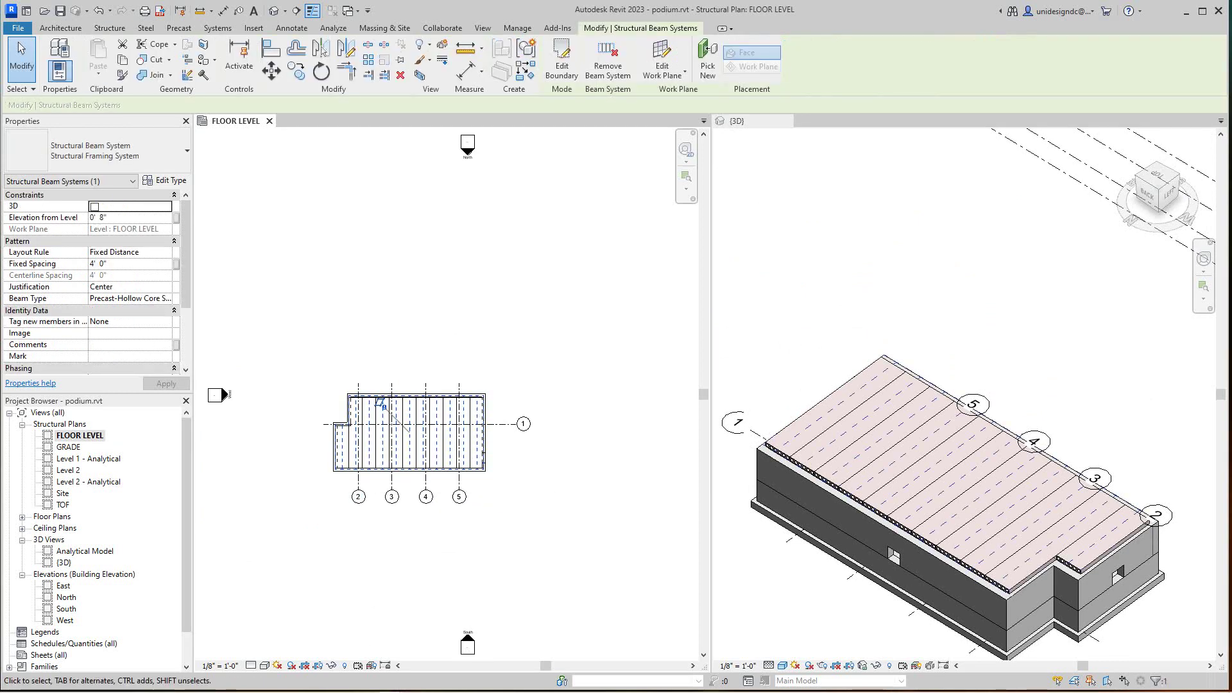
{"action": "scroll", "coordinate": [486, 386], "scroll_direction": "up", "scroll_amount": 3}
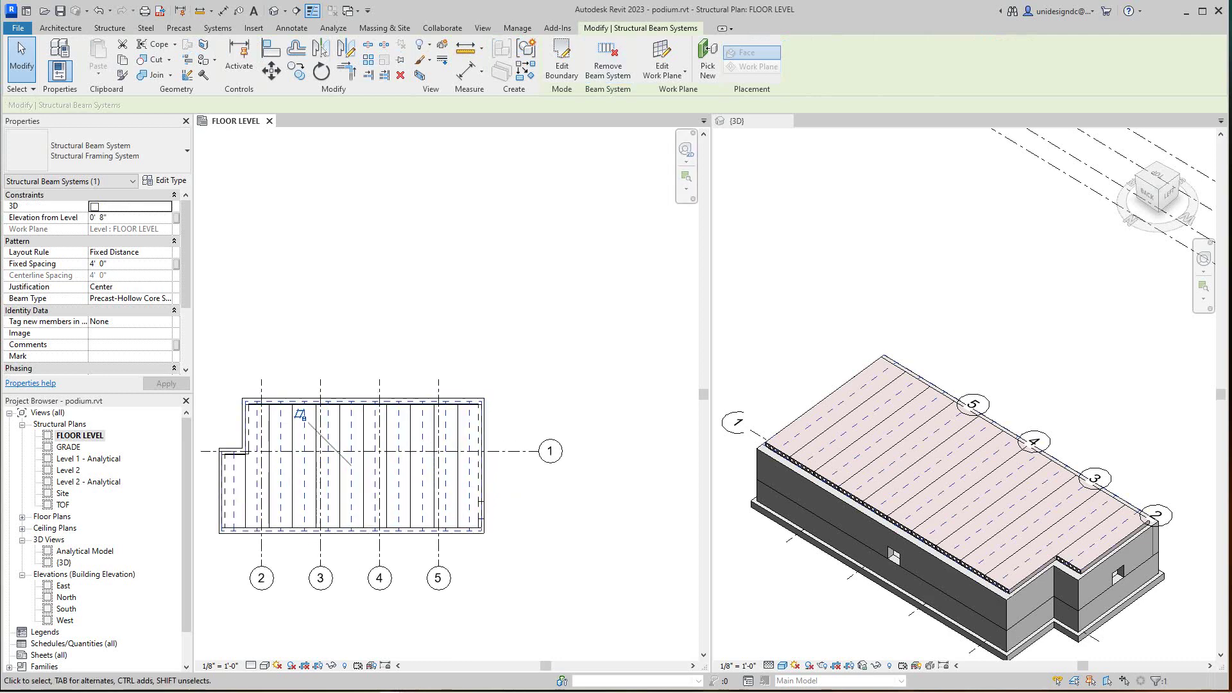
{"action": "scroll", "coordinate": [1010, 605], "scroll_direction": "up", "scroll_amount": 7}
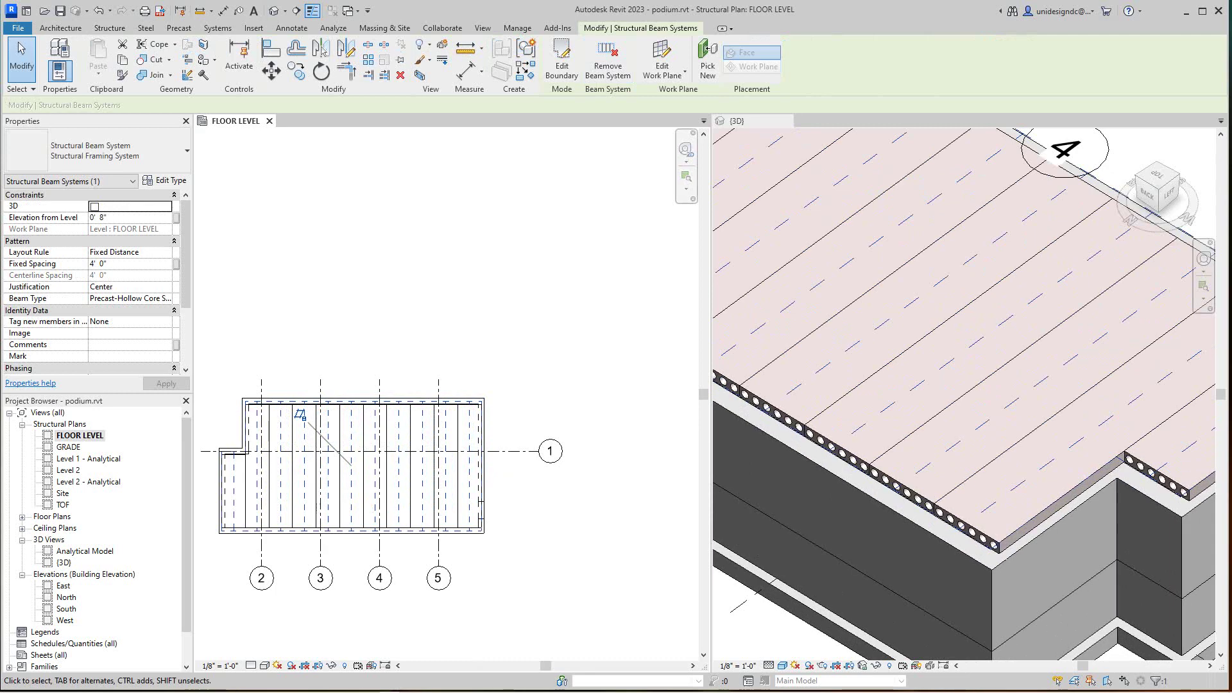
{"action": "scroll", "coordinate": [1091, 456], "scroll_direction": "down", "scroll_amount": 5}
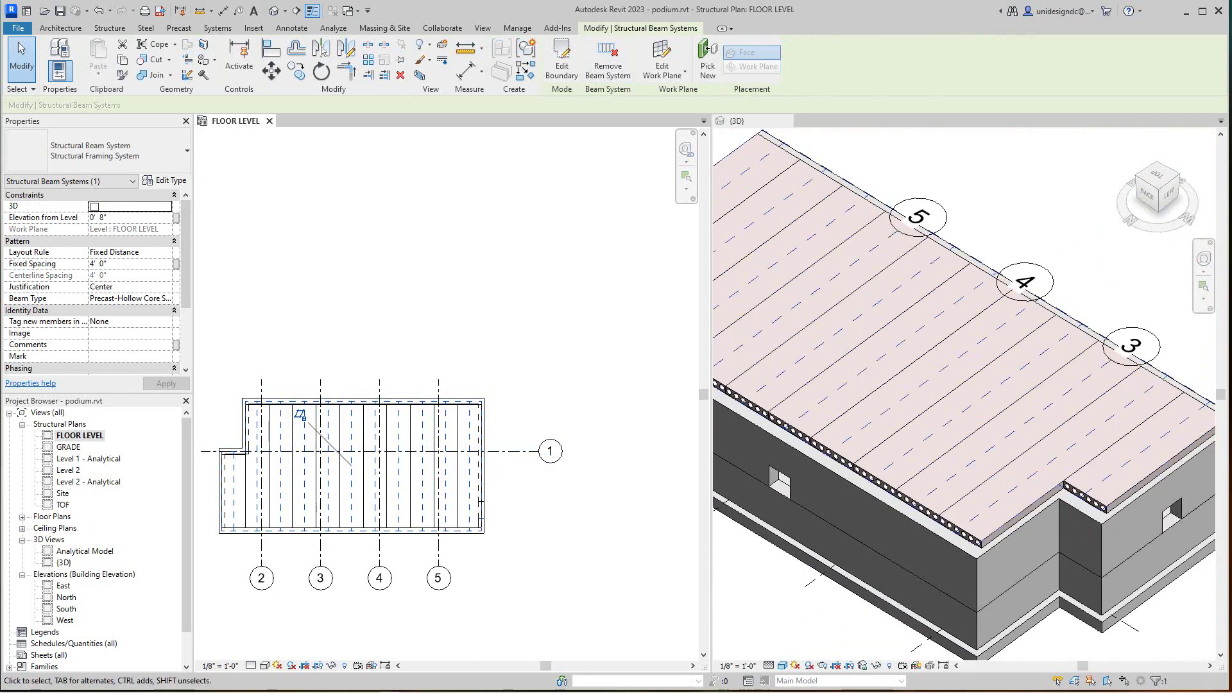
{"action": "left_click", "coordinate": [562, 61]}
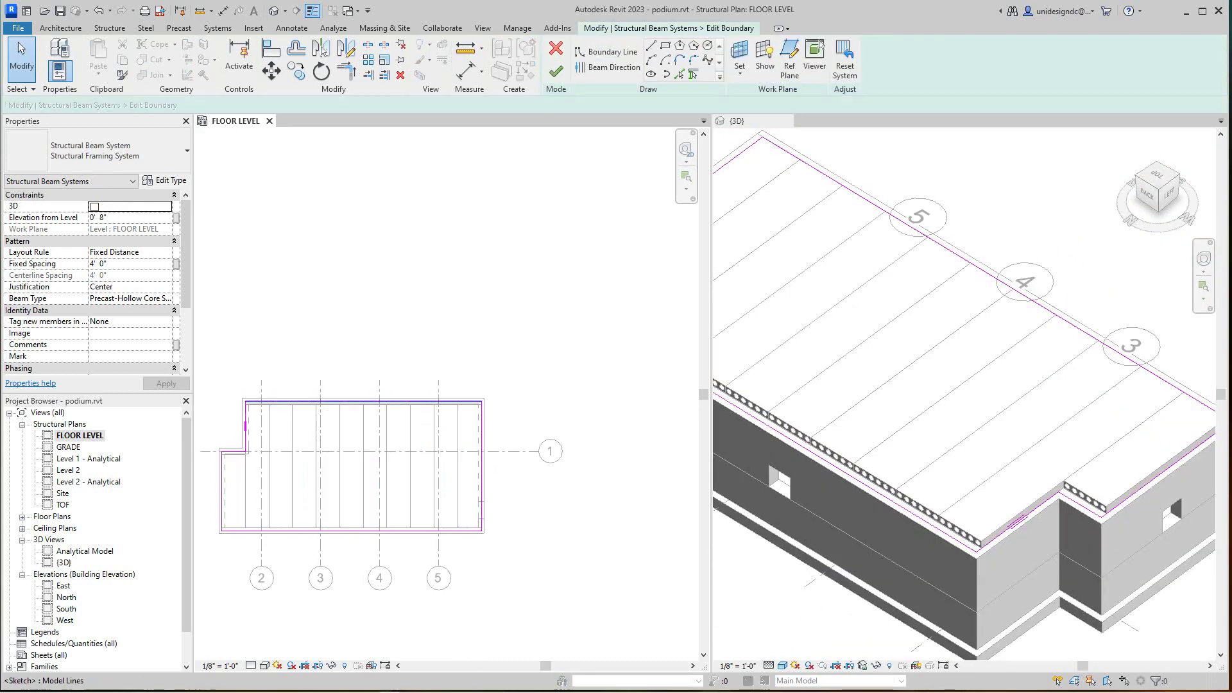
{"action": "scroll", "coordinate": [386, 401], "scroll_direction": "up", "scroll_amount": 3}
{"action": "mouse_move", "coordinate": [383, 403]}
{"action": "left_mouse_down"}
{"action": "mouse_move", "coordinate": [383, 379]}
{"action": "mouse_move", "coordinate": [384, 395]}
{"action": "left_mouse_up"}
{"action": "scroll", "coordinate": [411, 397], "scroll_direction": "down", "scroll_amount": 3}
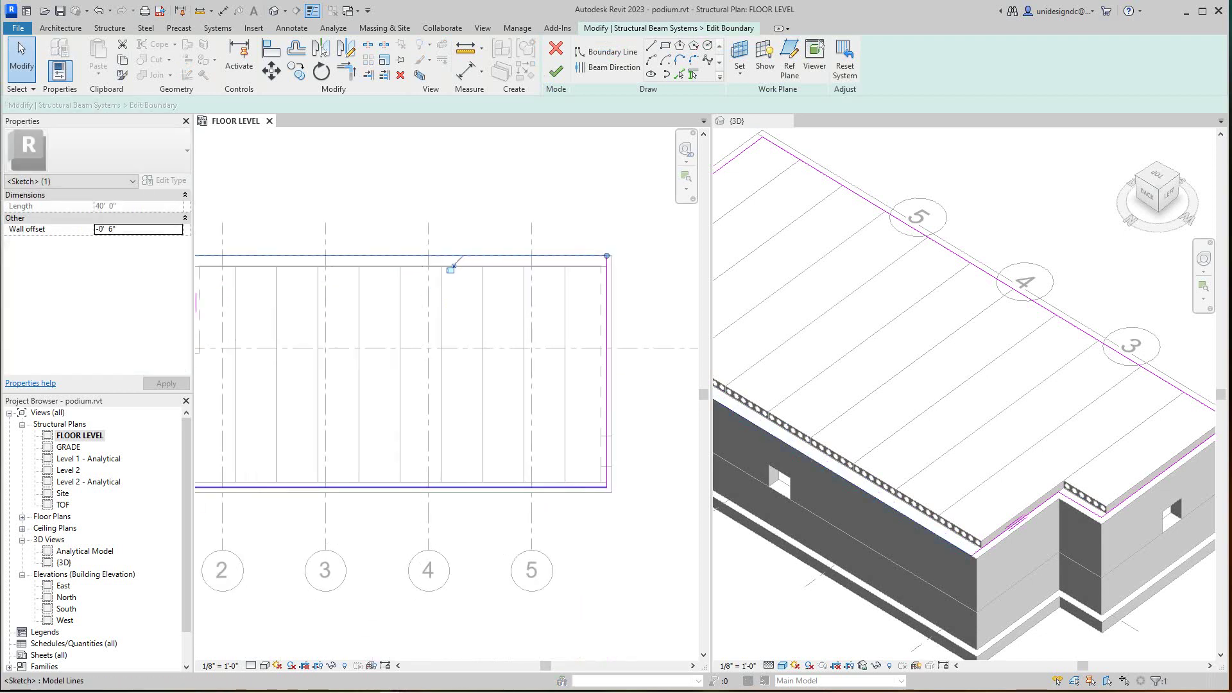
{"action": "left_click", "coordinate": [417, 478]}
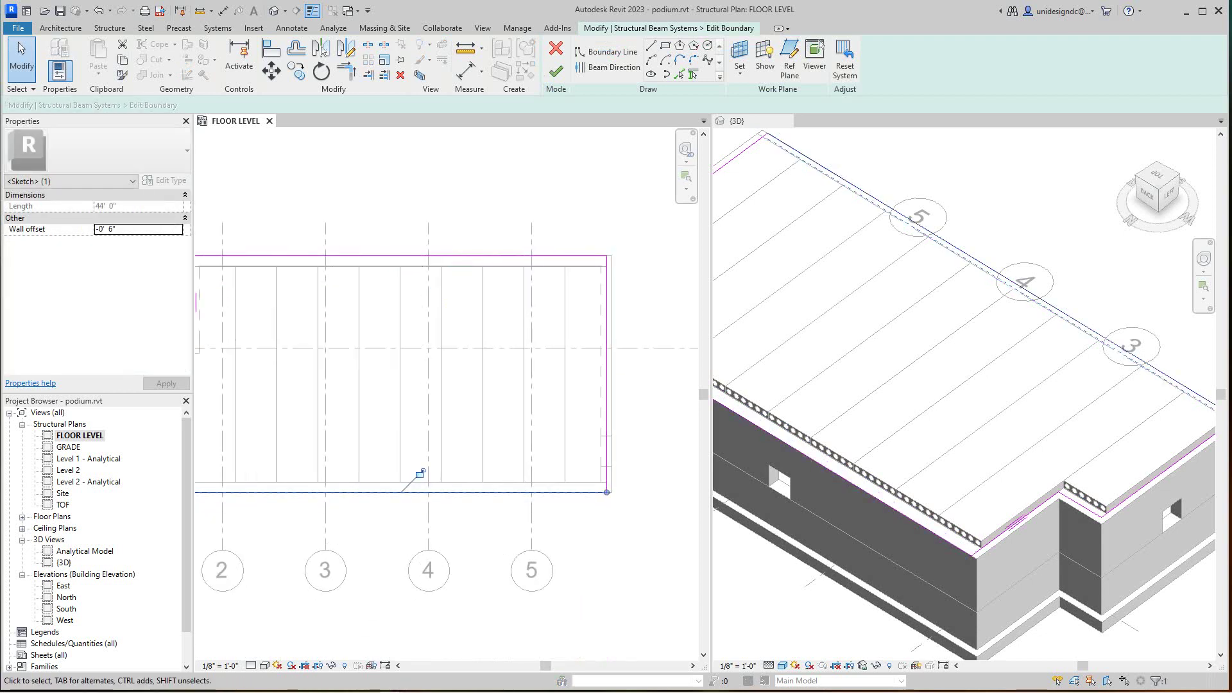
{"action": "left_click", "coordinate": [555, 71]}
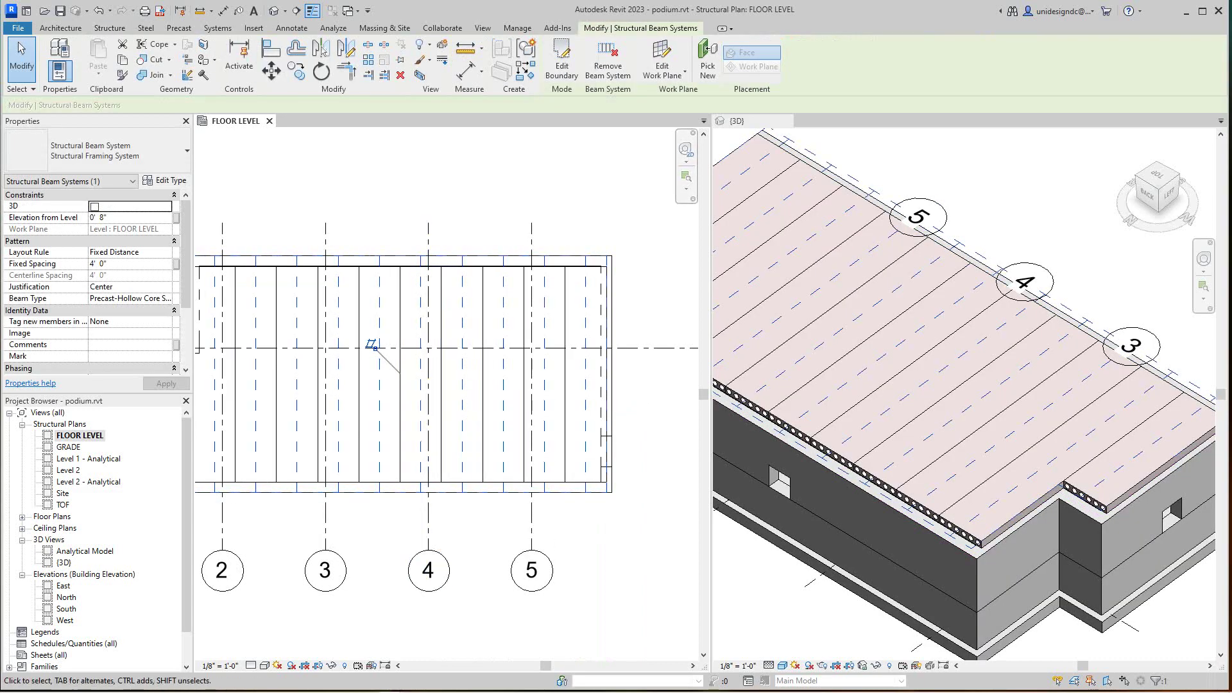
- Remove the beam system while keeping its slabs, and select the single end slab beyond grid 5
{"action": "scroll", "coordinate": [957, 523], "scroll_direction": "down", "scroll_amount": 2}
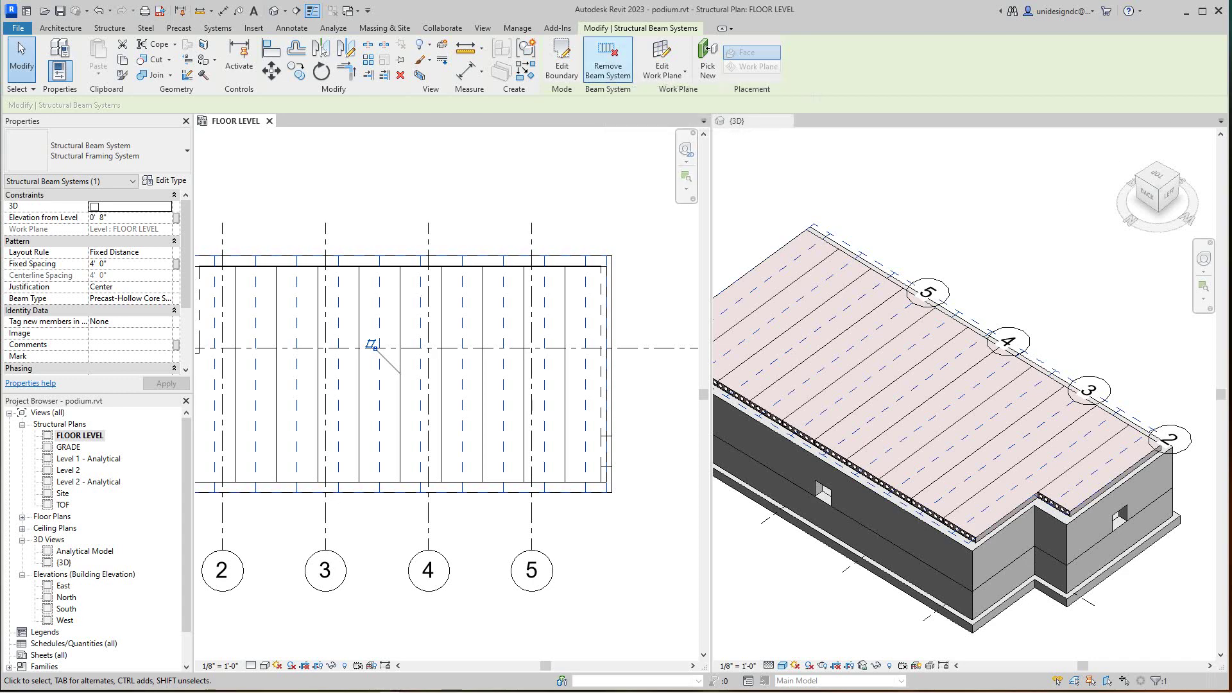
{"action": "left_click", "coordinate": [608, 64]}
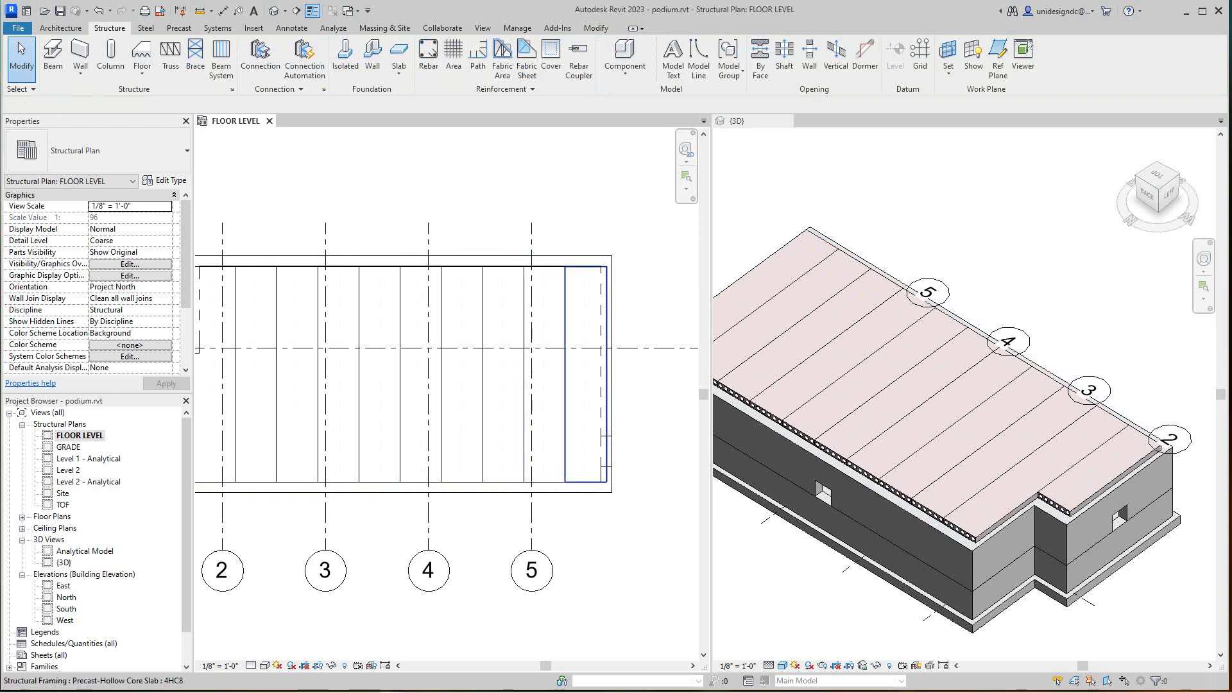
{"action": "left_click", "coordinate": [585, 359]}
{"action": "scroll", "coordinate": [583, 263], "scroll_direction": "up", "scroll_amount": 5}
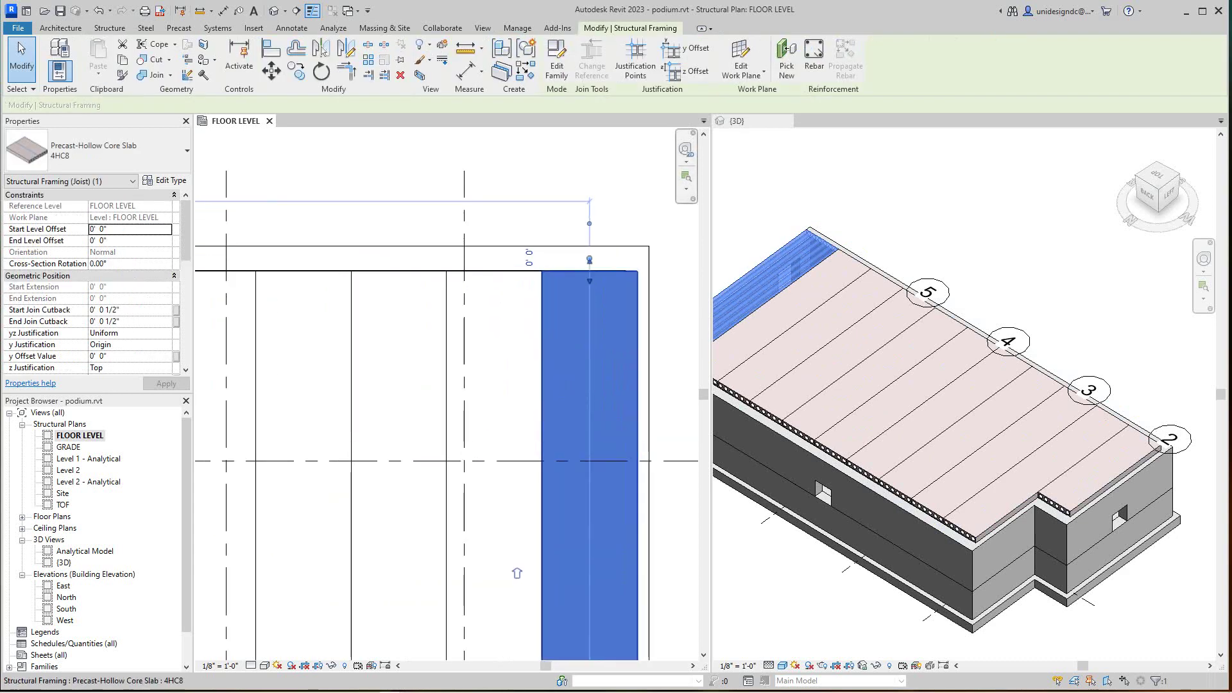
{"action": "middle_click_drag", "start_coordinate": [583, 263], "coordinate": [568, 277]}
{"action": "scroll", "coordinate": [909, 288], "scroll_direction": "down", "scroll_amount": 1}
- Check the slab edge against the wall from the LEFT view, and return to an angled 3D view
{"action": "left_click", "coordinate": [962, 218]}
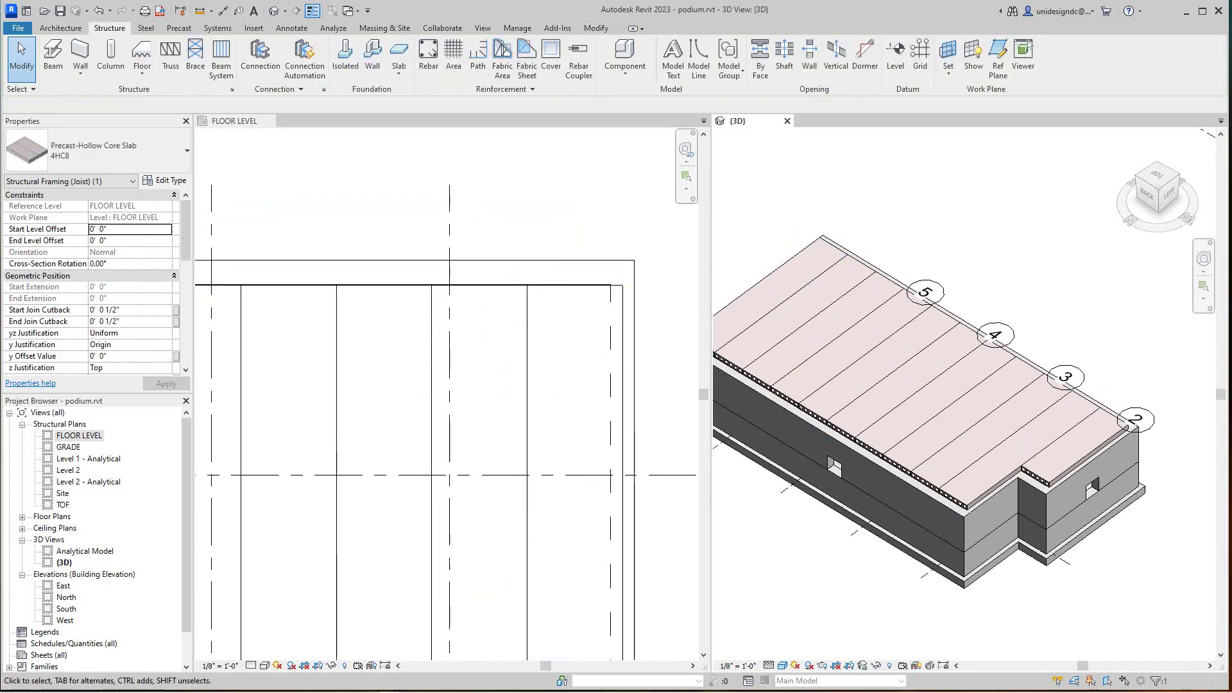
{"action": "scroll", "coordinate": [1007, 258], "scroll_direction": "down", "scroll_amount": 1}
{"action": "left_click_drag", "start_coordinate": [1160, 188], "coordinate": [1148, 177]}
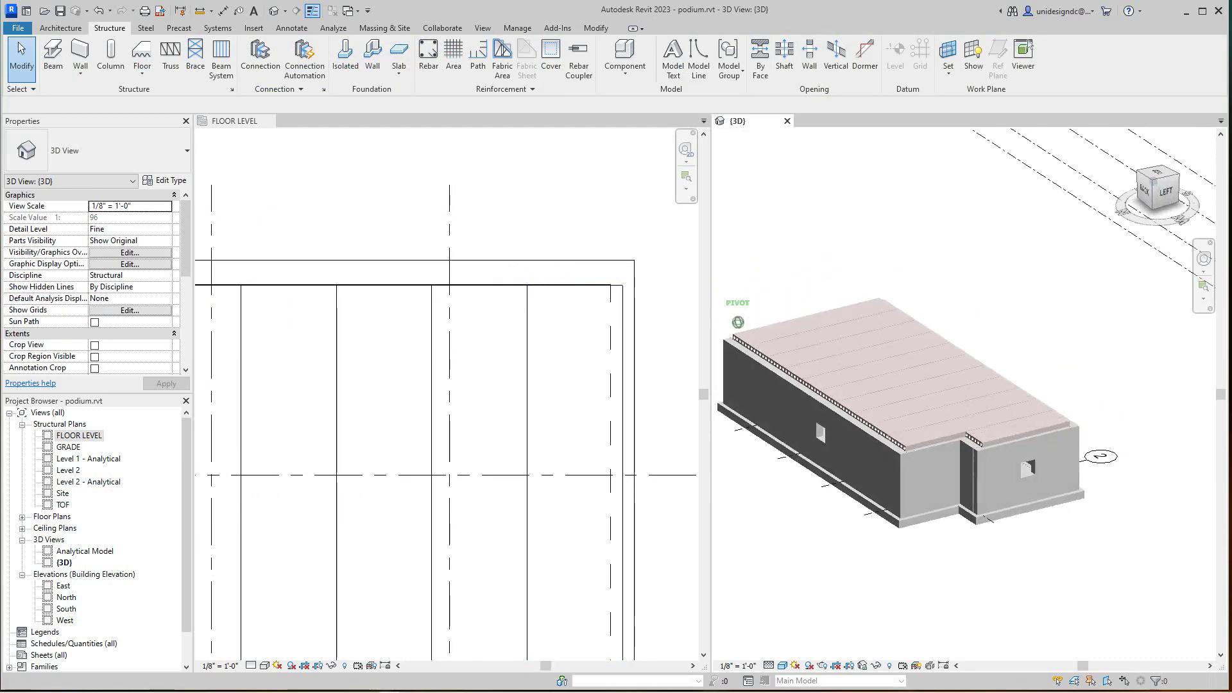
{"action": "left_click", "coordinate": [1164, 193]}
{"action": "scroll", "coordinate": [895, 337], "scroll_direction": "up", "scroll_amount": 4}
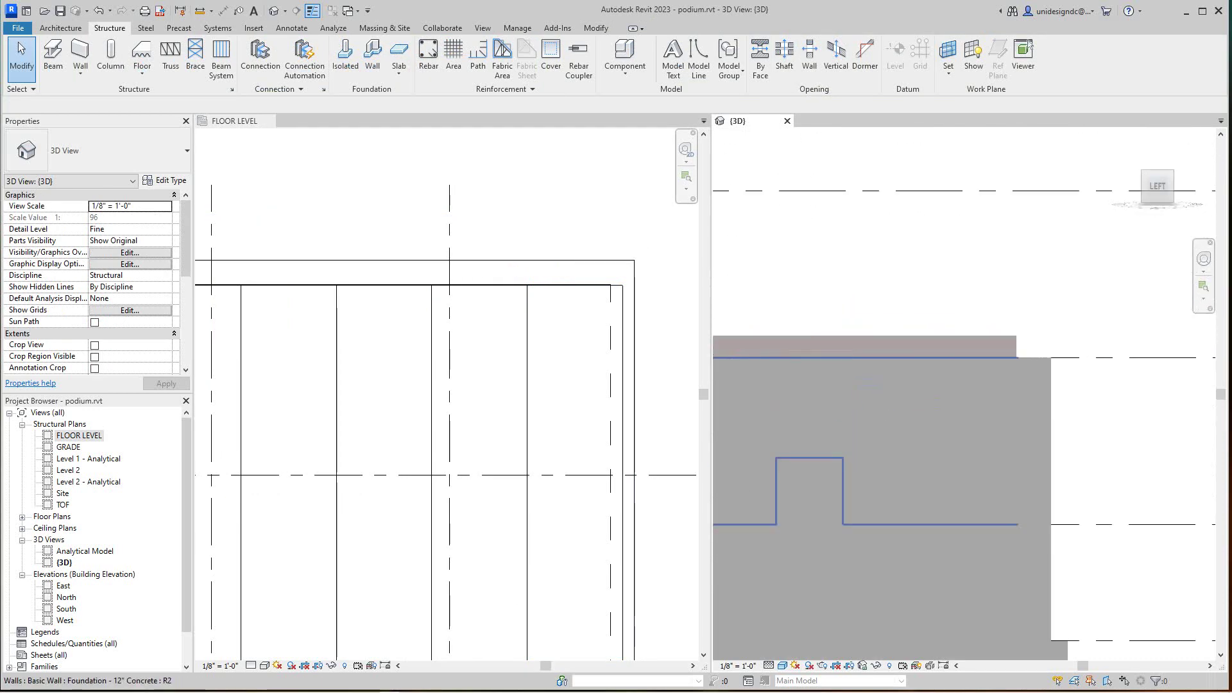
{"action": "scroll", "coordinate": [1014, 296], "scroll_direction": "up", "scroll_amount": 4}
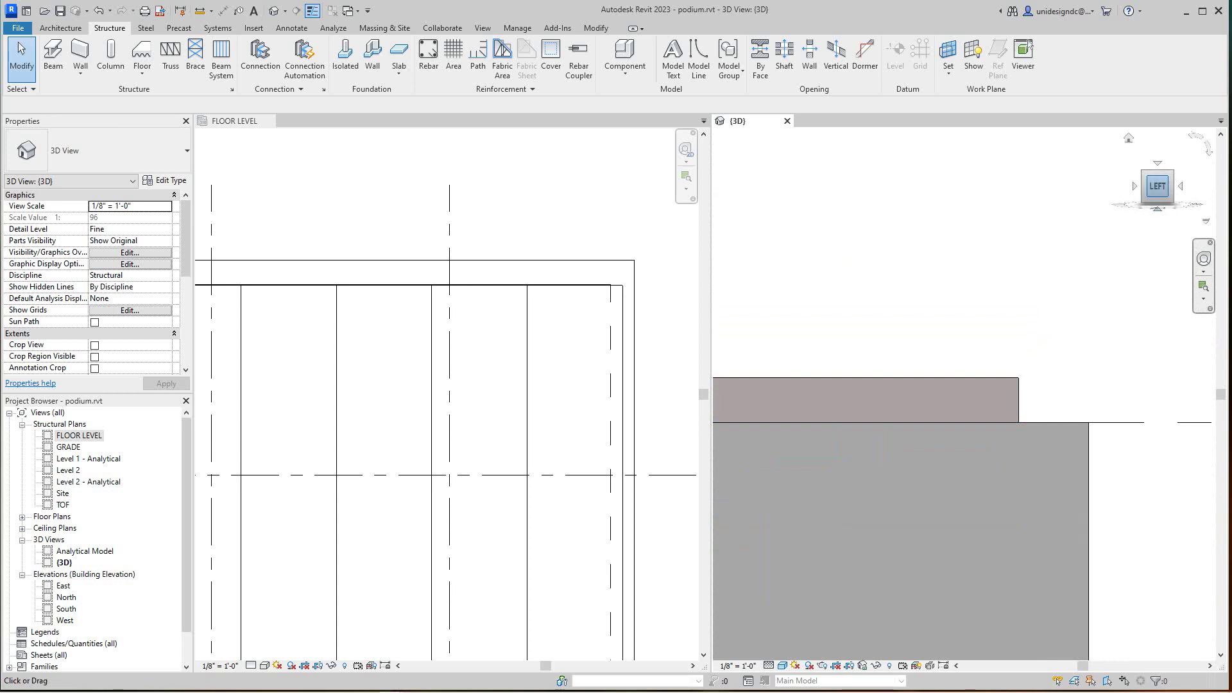
{"action": "scroll", "coordinate": [979, 356], "scroll_direction": "down", "scroll_amount": 3}
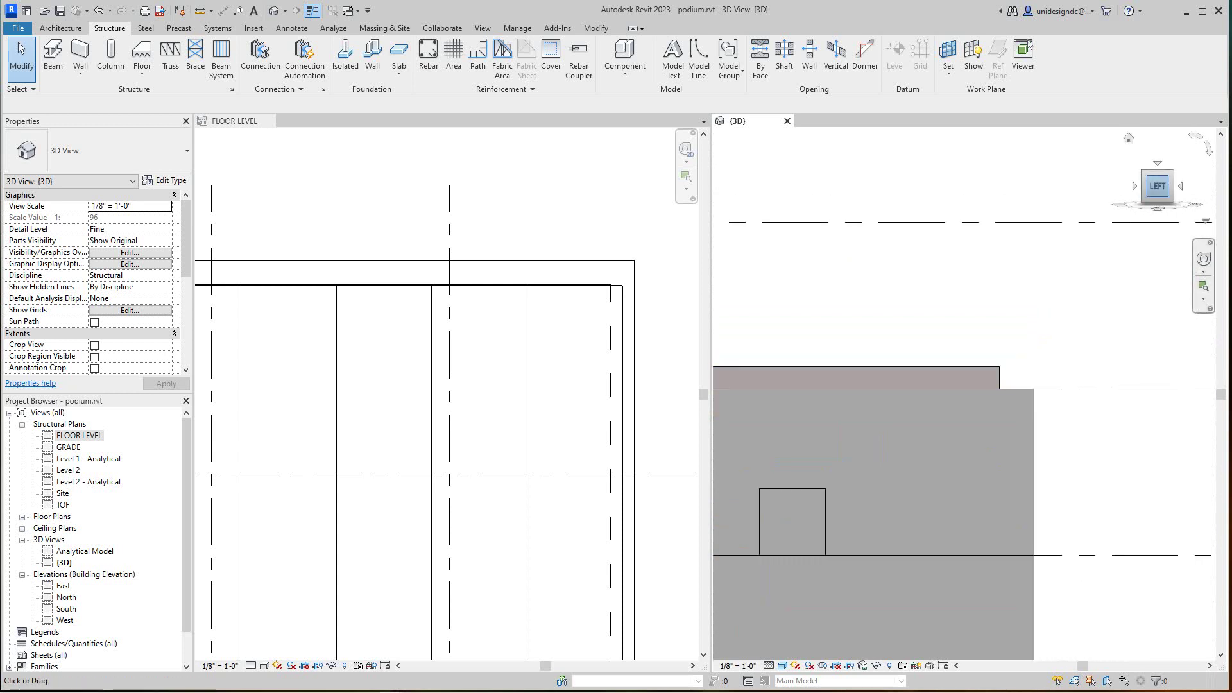
{"action": "left_click", "coordinate": [1171, 172]}
{"action": "scroll", "coordinate": [876, 436], "scroll_direction": "down", "scroll_amount": 6}
{"action": "middle_click_drag", "start_coordinate": [876, 462], "coordinate": [878, 436], "text": "shift"}
{"action": "scroll", "coordinate": [486, 379], "scroll_direction": "down", "scroll_amount": 5}
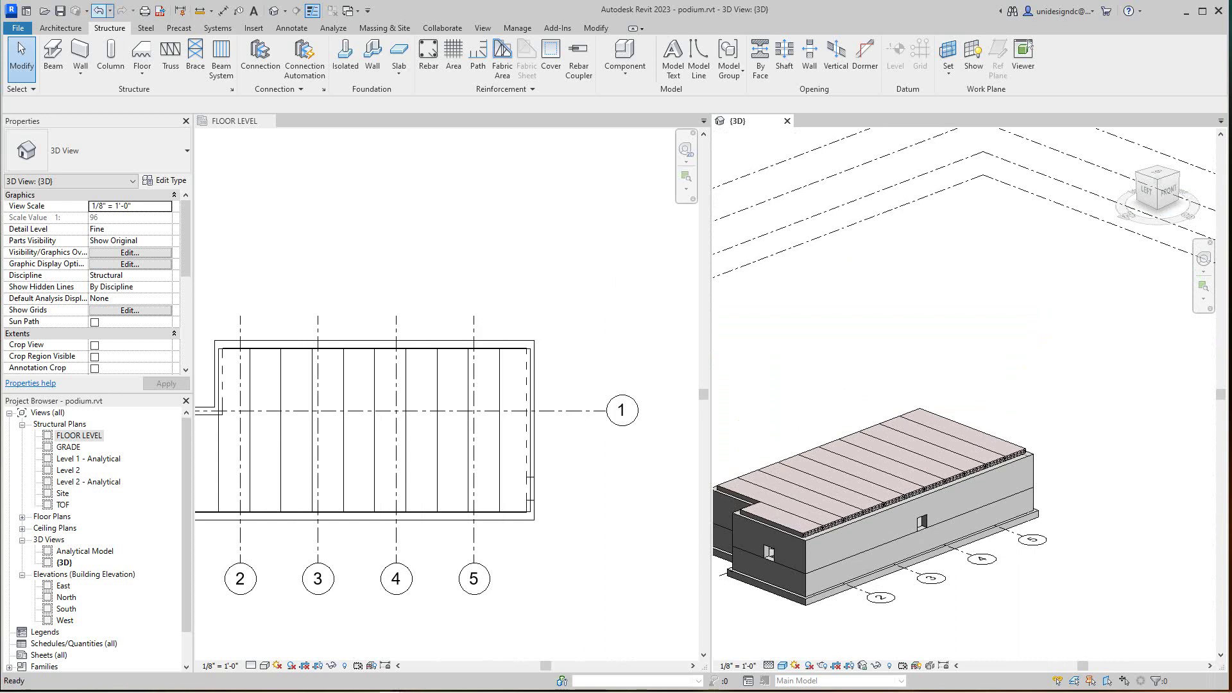
- Undo the beam system removal and the boundary edits
{"action": "left_click", "coordinate": [98, 10]}
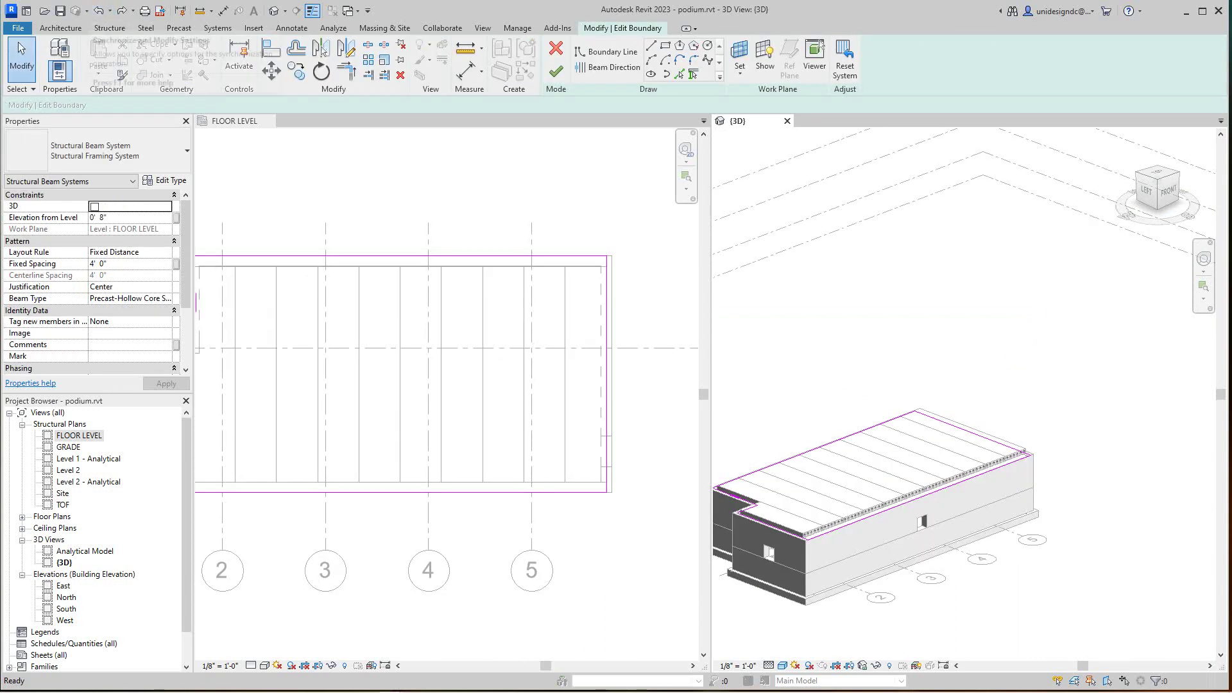
{"action": "left_click", "coordinate": [98, 11]}
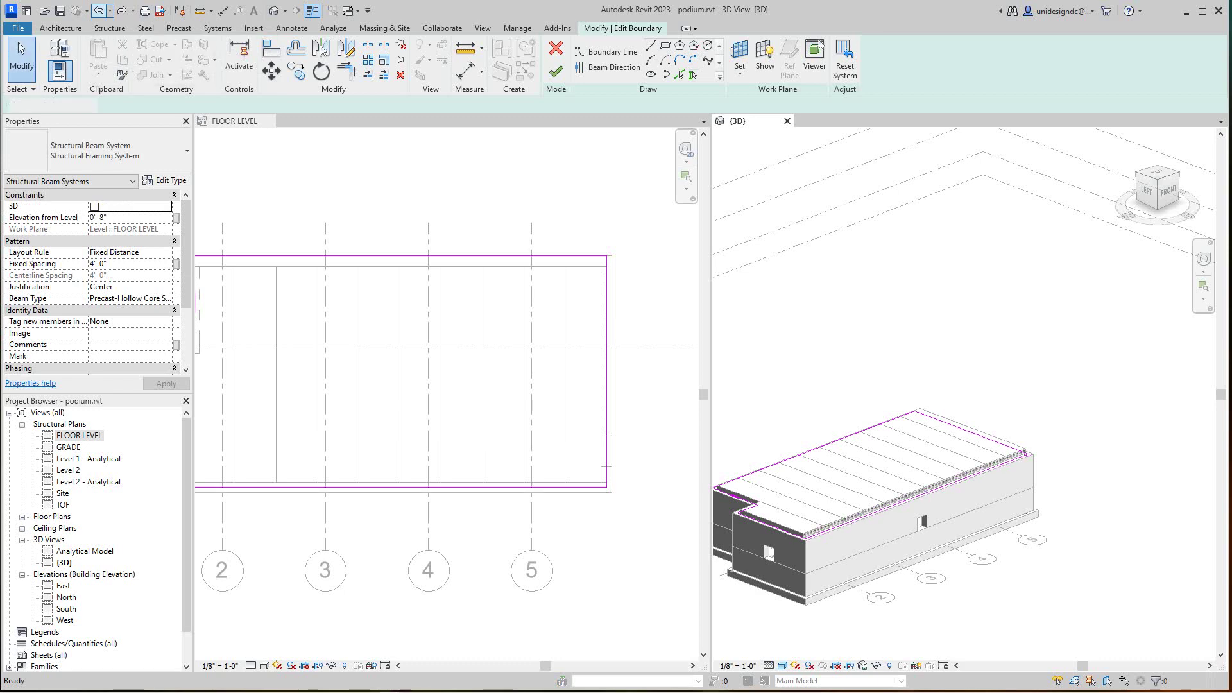
{"action": "left_click", "coordinate": [98, 11]}
{"action": "left_click", "coordinate": [98, 11]}
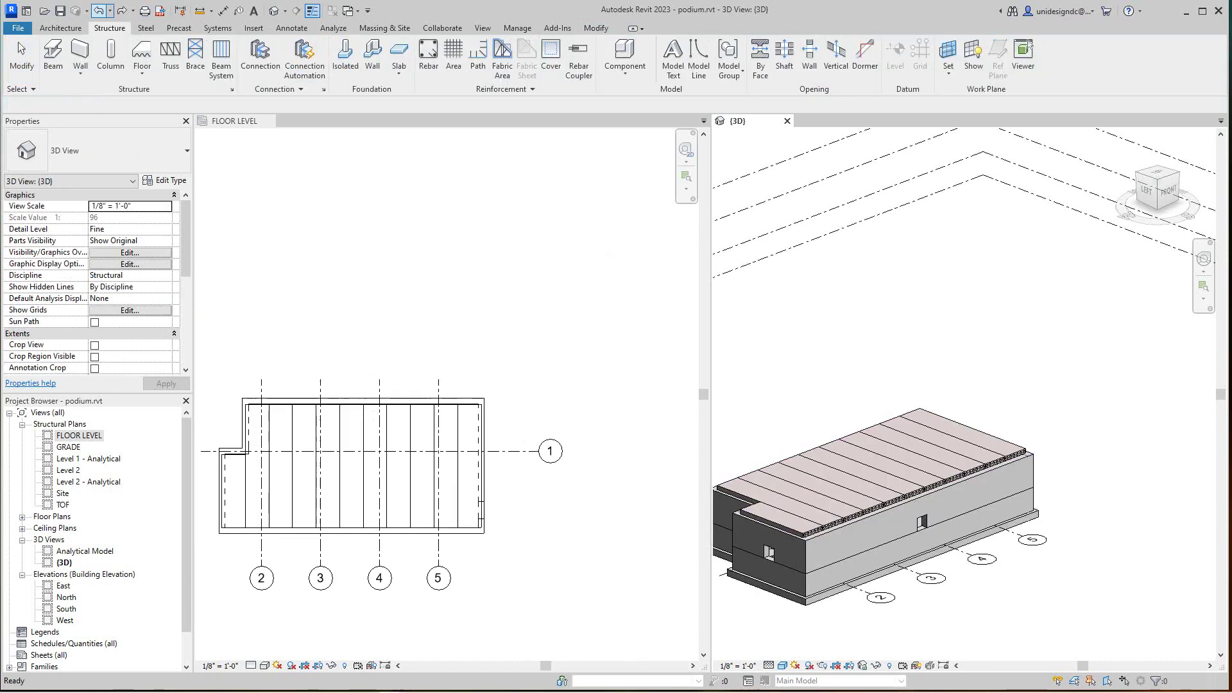
- Select the slab beam system in the FLOOR LEVEL plan and set its elevation from level to 0' 9"
{"action": "left_click", "coordinate": [608, 253]}
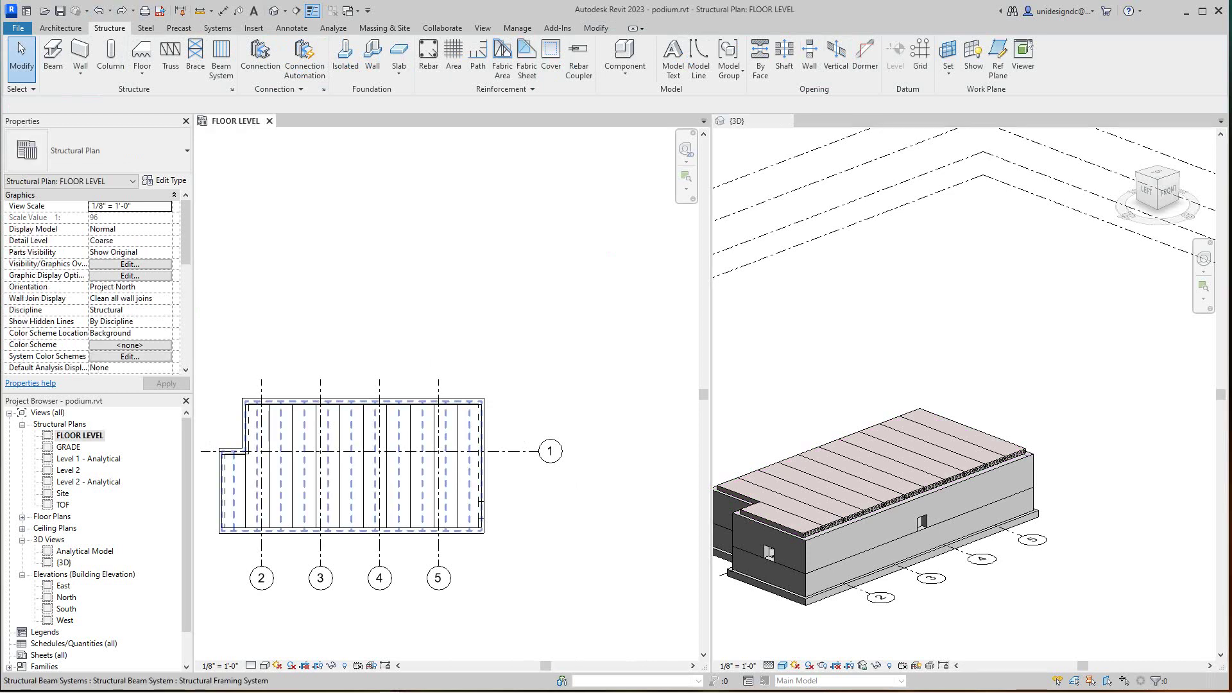
{"action": "left_click", "coordinate": [451, 403]}
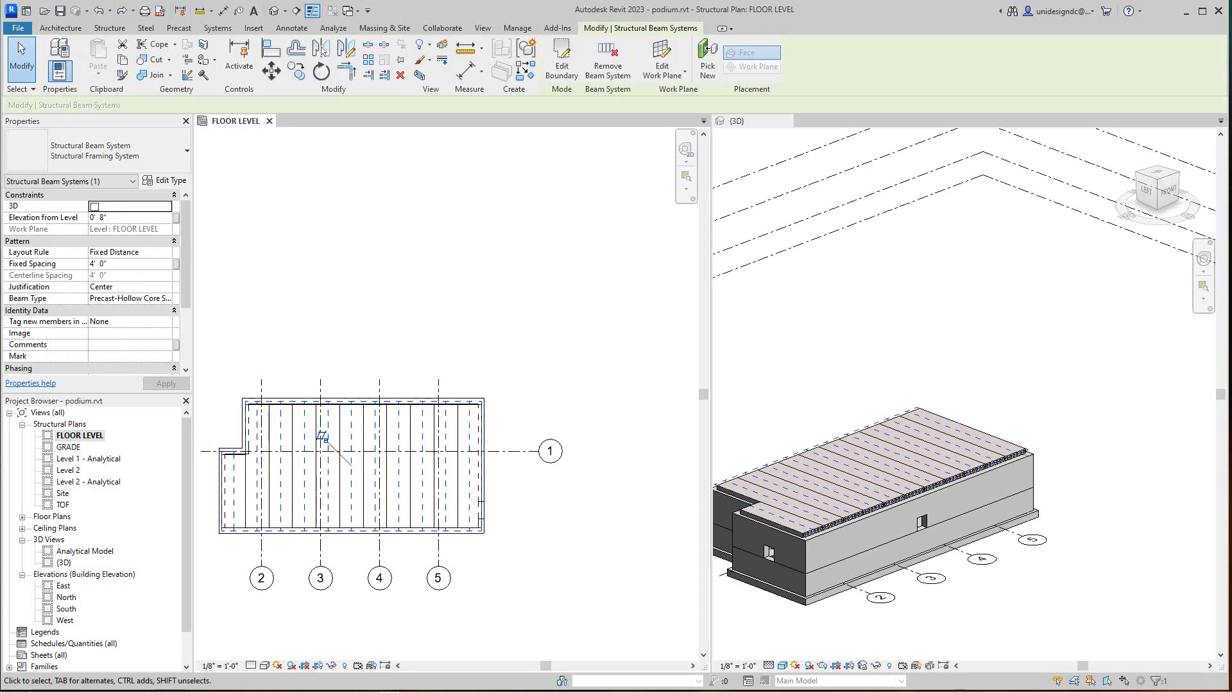
{"action": "scroll", "coordinate": [497, 511], "scroll_direction": "up", "scroll_amount": 1}
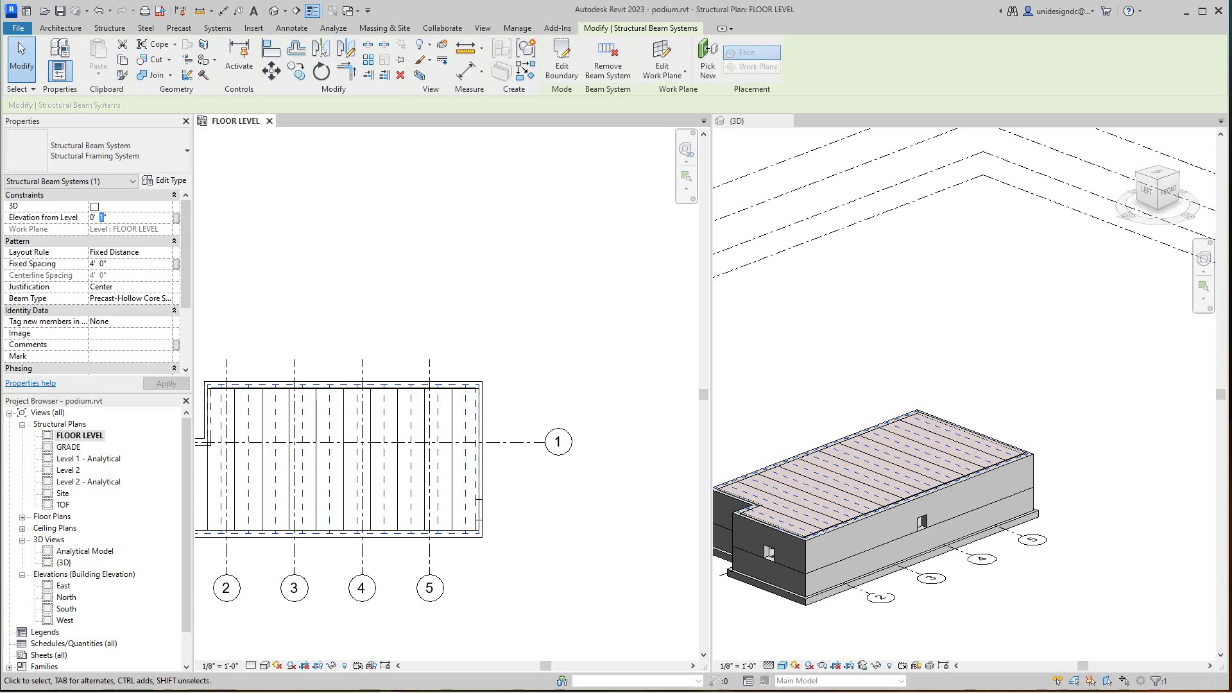
{"action": "left_click", "coordinate": [787, 391]}
{"action": "scroll", "coordinate": [787, 391], "scroll_direction": "up", "scroll_amount": 4}
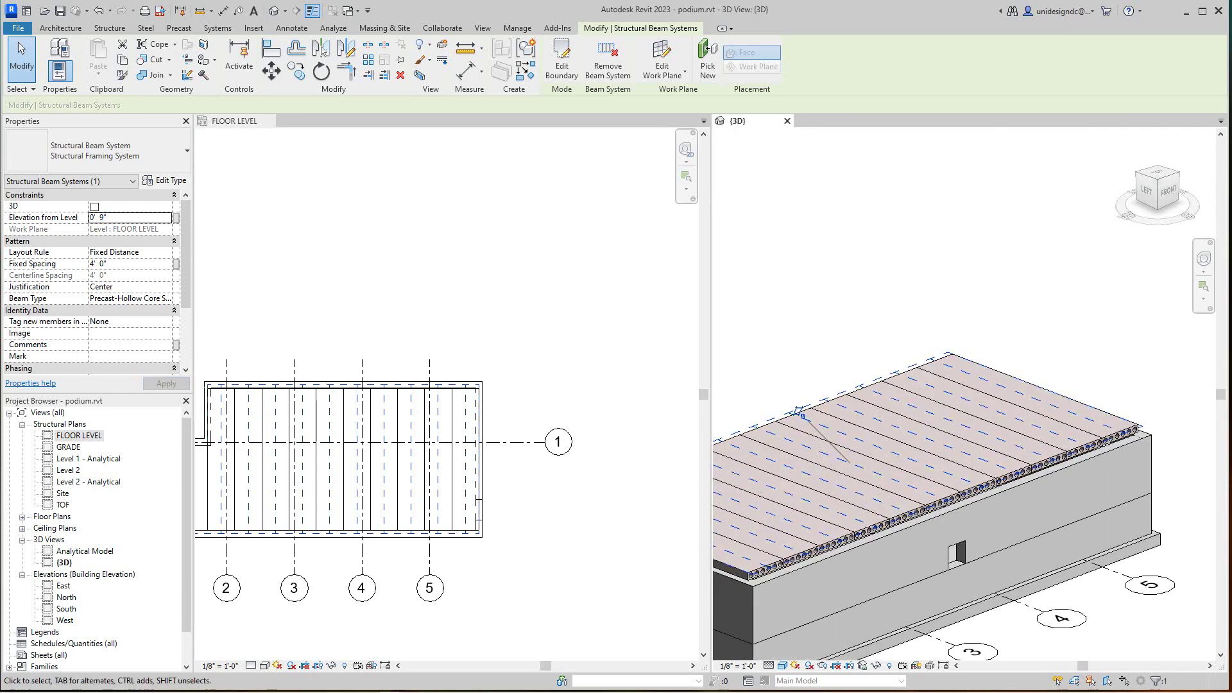
- Examine the raised slabs in 3D, highlighting a single slab and the whole beam system, and inspect the end slab in the FLOOR LEVEL plan
{"action": "scroll", "coordinate": [785, 389], "scroll_direction": "down", "scroll_amount": 5}
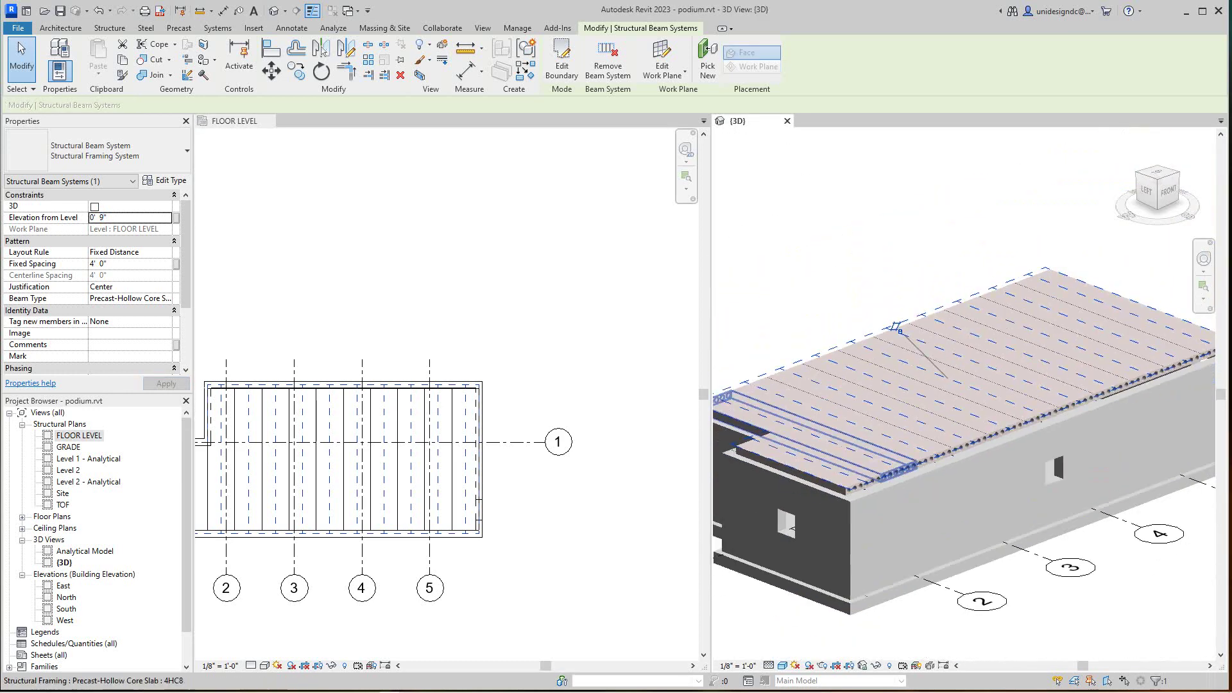
{"action": "scroll", "coordinate": [896, 328], "scroll_direction": "up", "scroll_amount": 3}
{"action": "key", "text": "Tab"}
{"action": "key", "text": "Tab"}
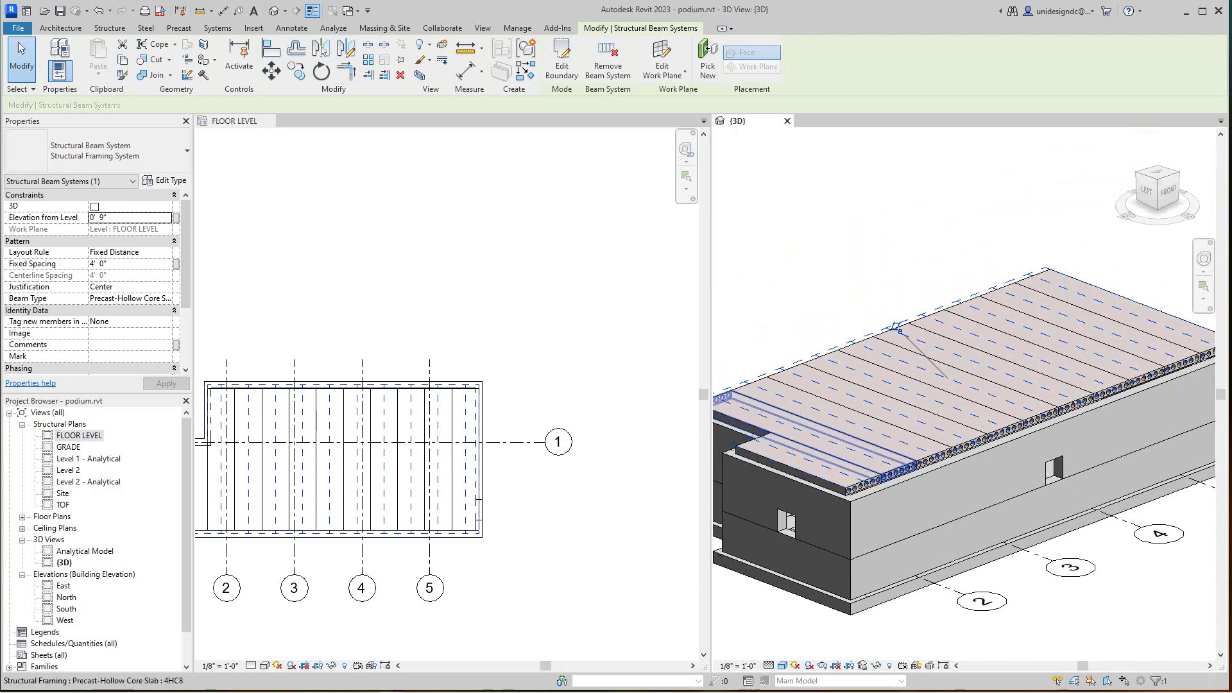
{"action": "key", "text": "Tab"}
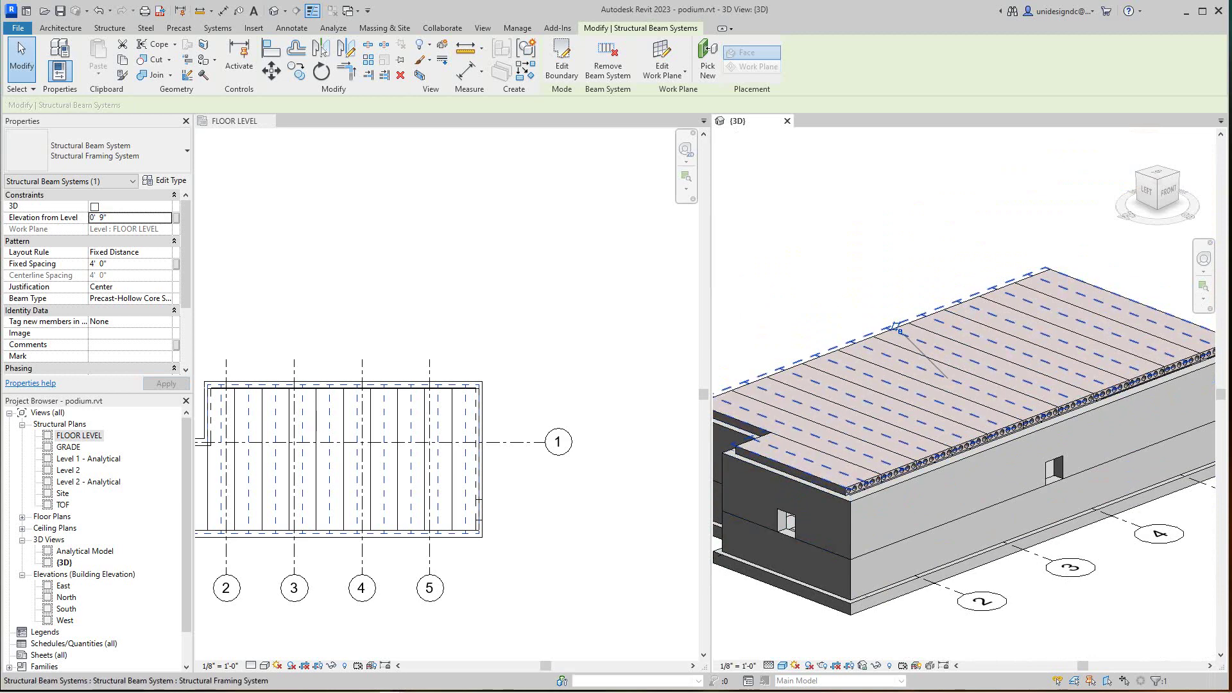
{"action": "key", "text": "Escape"}
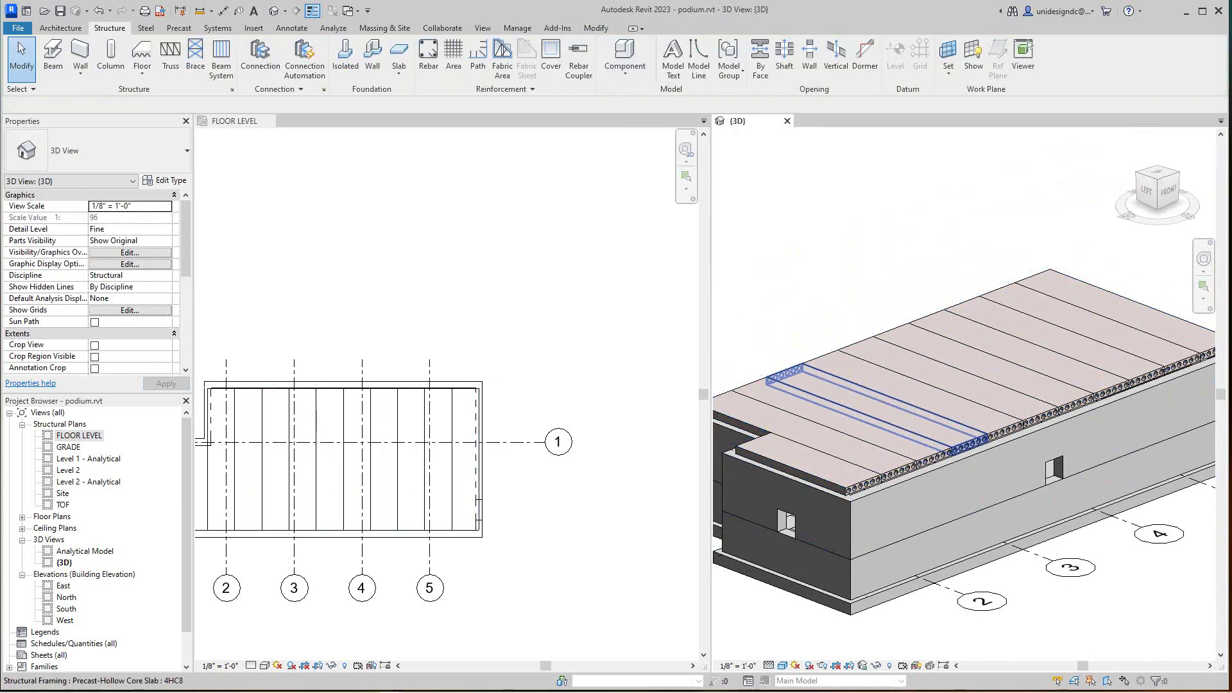
{"action": "left_click", "coordinate": [911, 446]}
{"action": "key", "text": "Escape"}
{"action": "scroll", "coordinate": [540, 425], "scroll_direction": "down", "scroll_amount": 2}
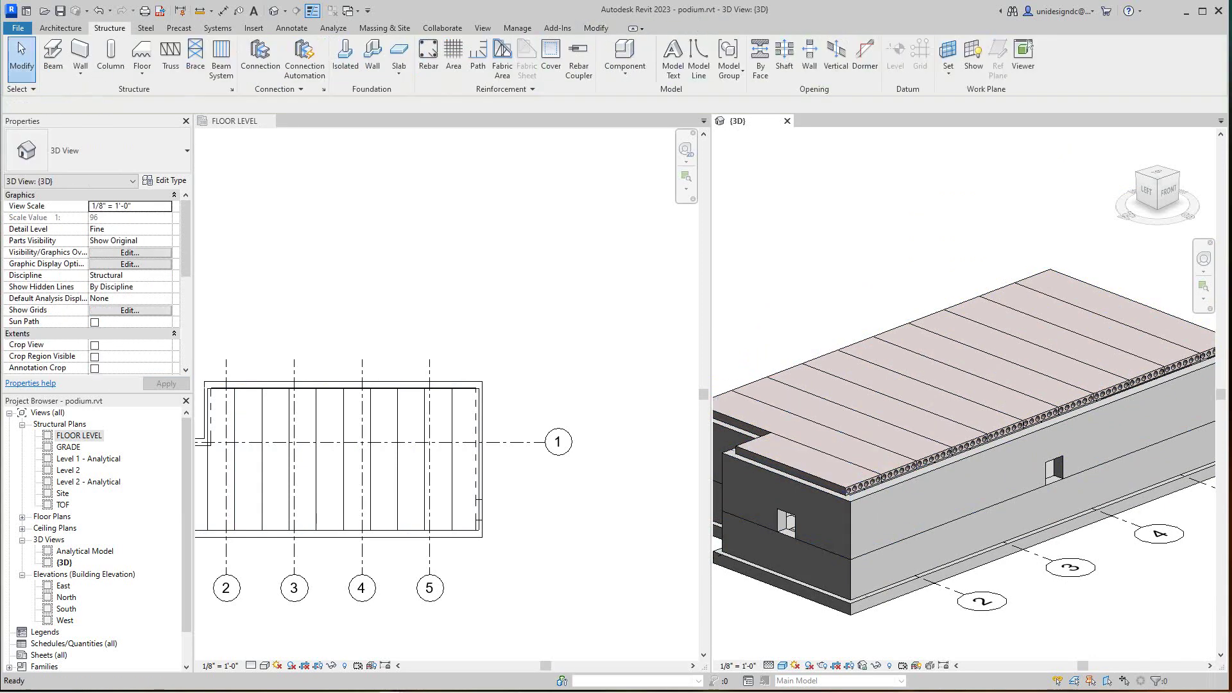
{"action": "scroll", "coordinate": [478, 417], "scroll_direction": "up", "scroll_amount": 3}
{"action": "scroll", "coordinate": [478, 417], "scroll_direction": "up", "scroll_amount": 2}
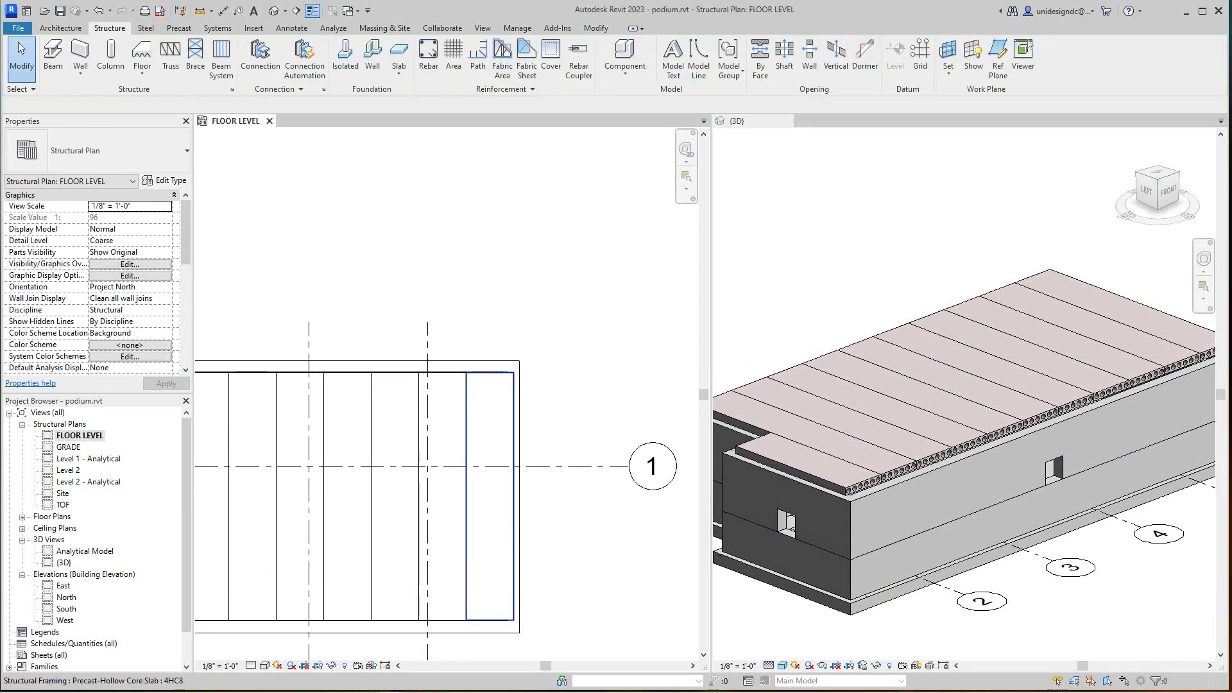
- Extend the north end of the easternmost hollow-core slab to the middle of the north foundation wall
{"action": "left_click", "coordinate": [487, 417]}
{"action": "scroll", "coordinate": [494, 362], "scroll_direction": "up", "scroll_amount": 6}
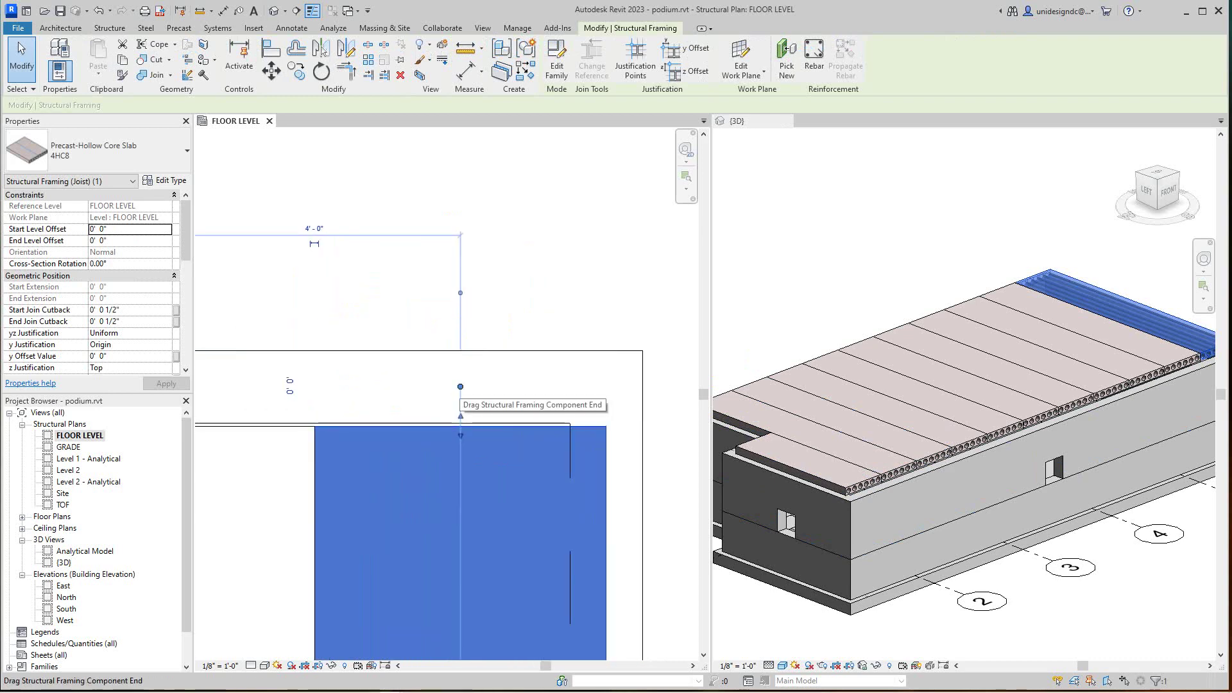
{"action": "mouse_move", "coordinate": [460, 387]}
{"action": "left_mouse_down"}
{"action": "mouse_move", "coordinate": [460, 369]}
{"action": "mouse_move", "coordinate": [460, 381]}
{"action": "left_mouse_up"}
- Stretch the north end of the slab at grid 5 to mid-wall, in line with the easternmost slab
{"action": "scroll", "coordinate": [638, 381], "scroll_direction": "down", "scroll_amount": 2}
{"action": "left_click", "coordinate": [365, 430]}
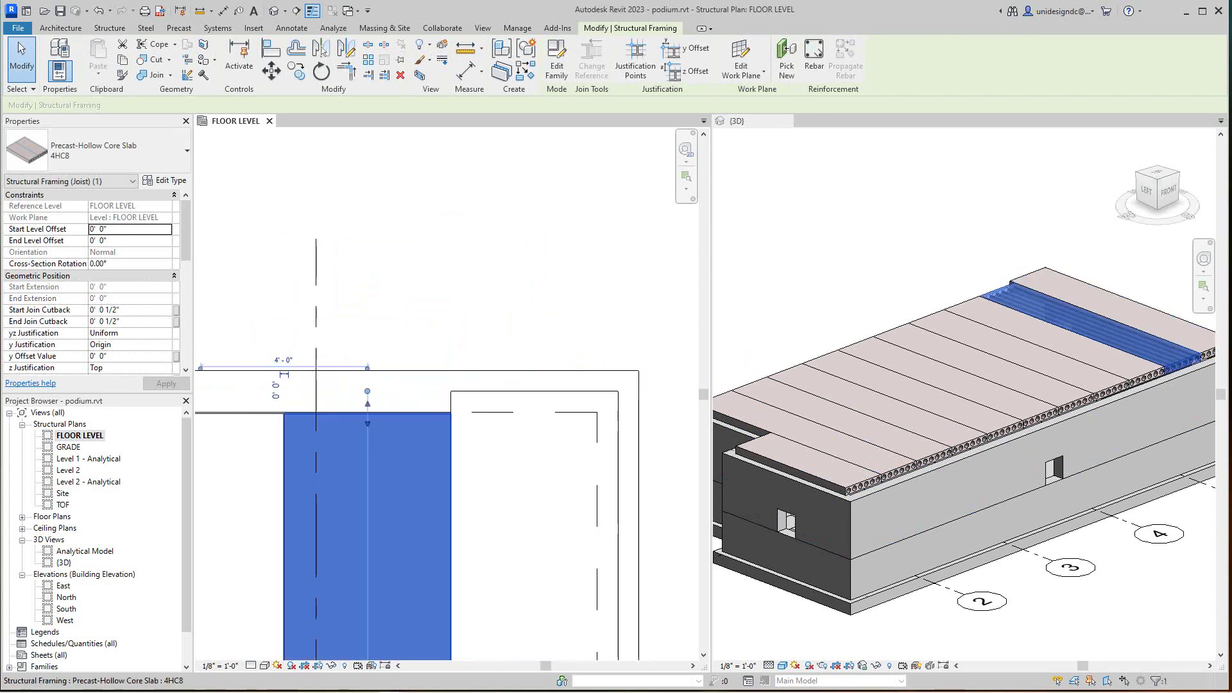
{"action": "scroll", "coordinate": [365, 429], "scroll_direction": "up", "scroll_amount": 1}
{"action": "left_click_drag", "start_coordinate": [367, 396], "coordinate": [367, 370]}
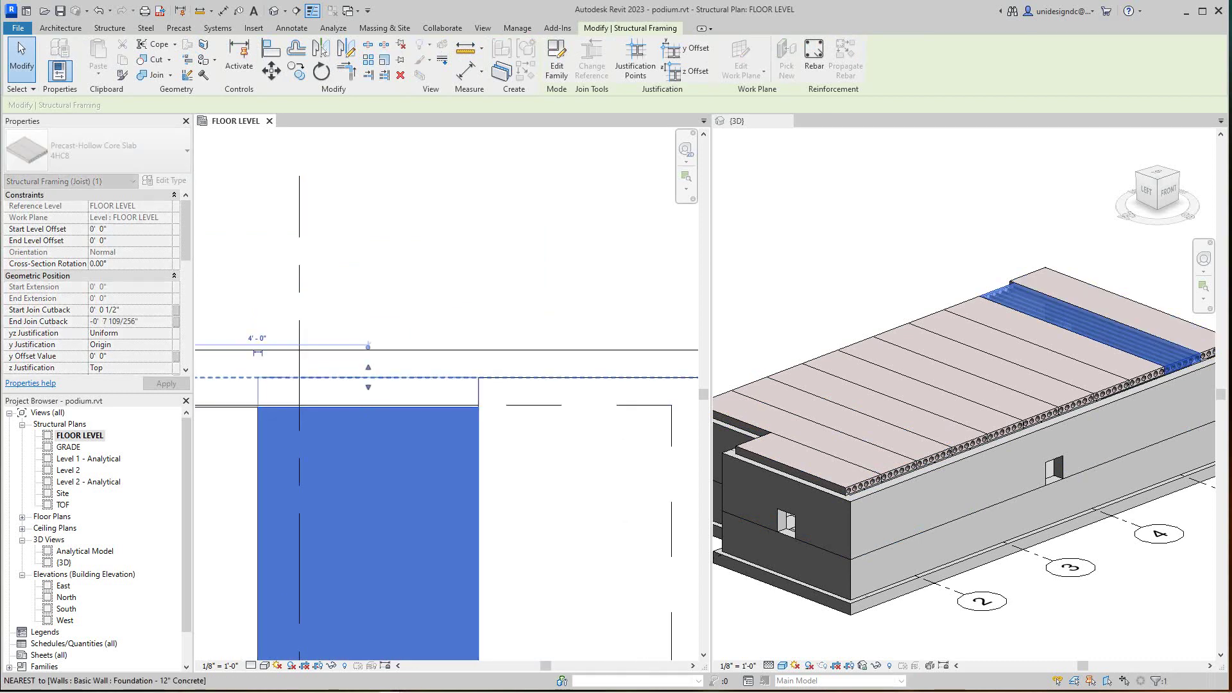
{"action": "left_click_drag", "start_coordinate": [368, 378], "coordinate": [367, 377]}
- Extend the north end of the slab just west of the grid 5 slab to the middle of the wall
{"action": "scroll", "coordinate": [434, 391], "scroll_direction": "down", "scroll_amount": 3}
{"action": "middle_click_drag", "start_coordinate": [433, 390], "coordinate": [522, 388]}
{"action": "left_click", "coordinate": [397, 395]}
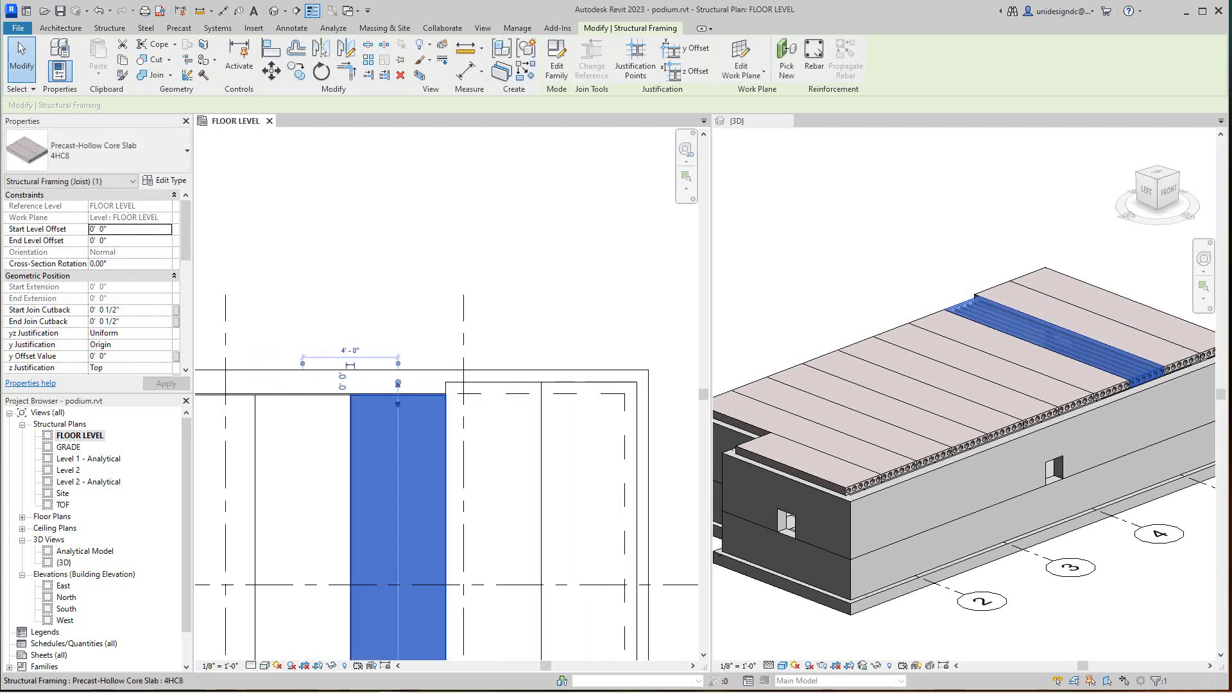
{"action": "left_click_drag", "start_coordinate": [398, 383], "coordinate": [398, 381]}
{"action": "key", "text": "Escape"}
- Extend the north end of the slab just east of the grid 4 slab to the line of its extended neighbours
{"action": "scroll", "coordinate": [326, 426], "scroll_direction": "down", "scroll_amount": 1}
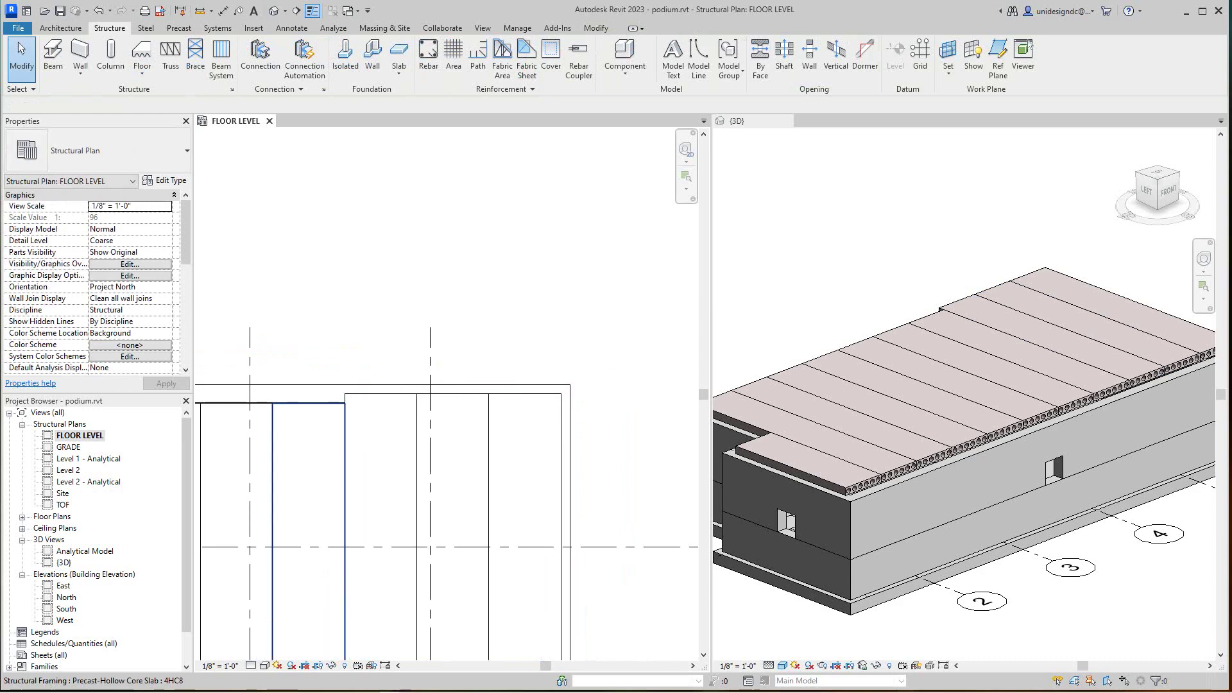
{"action": "left_click", "coordinate": [314, 404]}
{"action": "left_click_drag", "start_coordinate": [308, 413], "coordinate": [309, 394]}
{"action": "scroll", "coordinate": [326, 459], "scroll_direction": "down", "scroll_amount": 1}
{"action": "middle_click_drag", "start_coordinate": [326, 459], "coordinate": [440, 476]}
{"action": "key", "text": "Escape"}
- Extend the north end of the slab at grid 4 to the middle of the north foundation wall
{"action": "scroll", "coordinate": [337, 467], "scroll_direction": "up", "scroll_amount": 2}
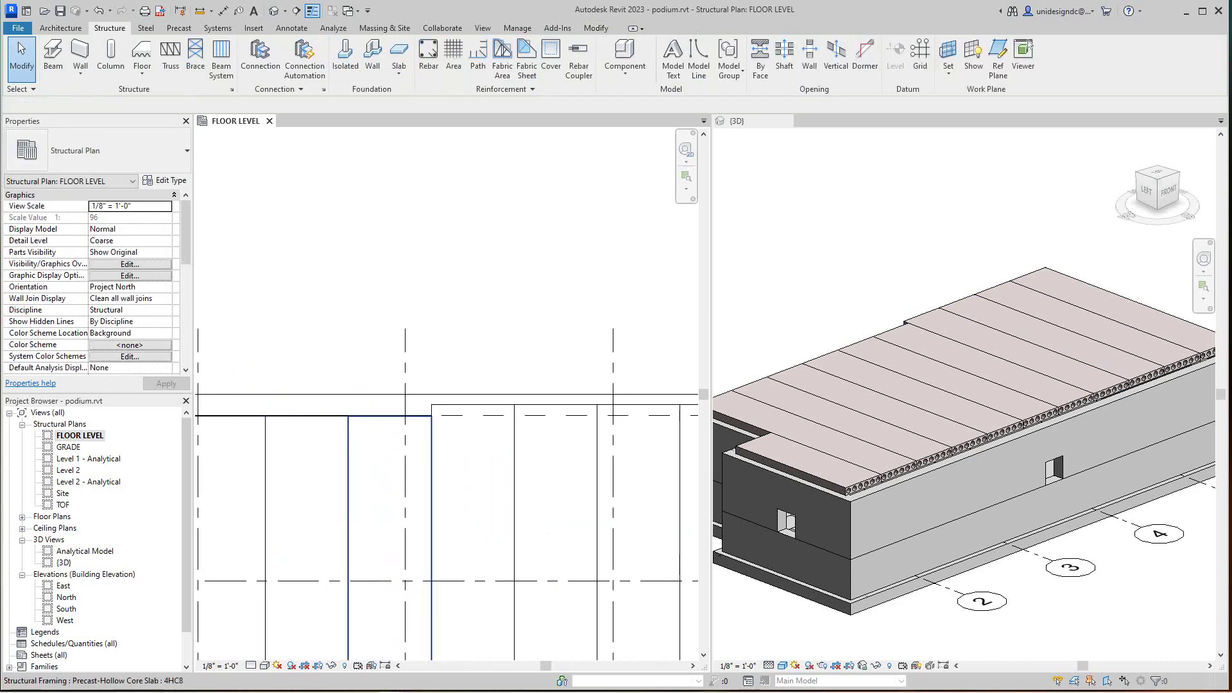
{"action": "left_click", "coordinate": [349, 467]}
{"action": "scroll", "coordinate": [385, 445], "scroll_direction": "up", "scroll_amount": 1}
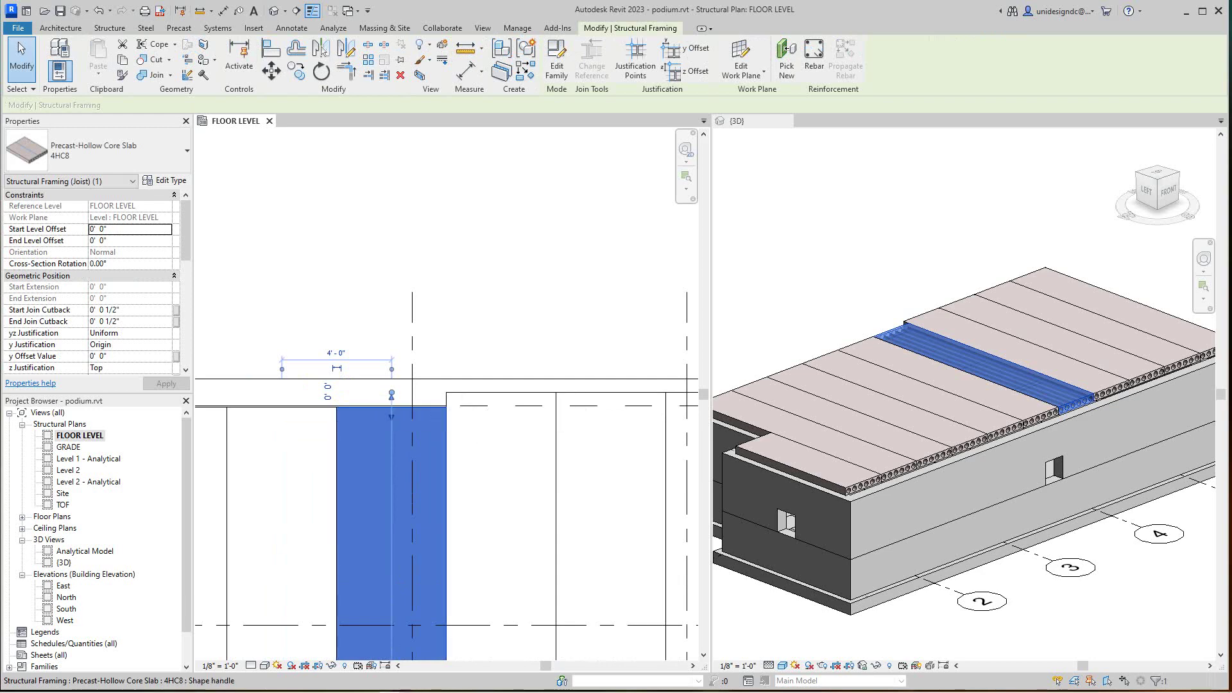
{"action": "key", "text": "Escape"}
- Extend the north end of the slab between the grid 3 and grid 4 slabs to mid-wall
{"action": "scroll", "coordinate": [325, 380], "scroll_direction": "down", "scroll_amount": 1}
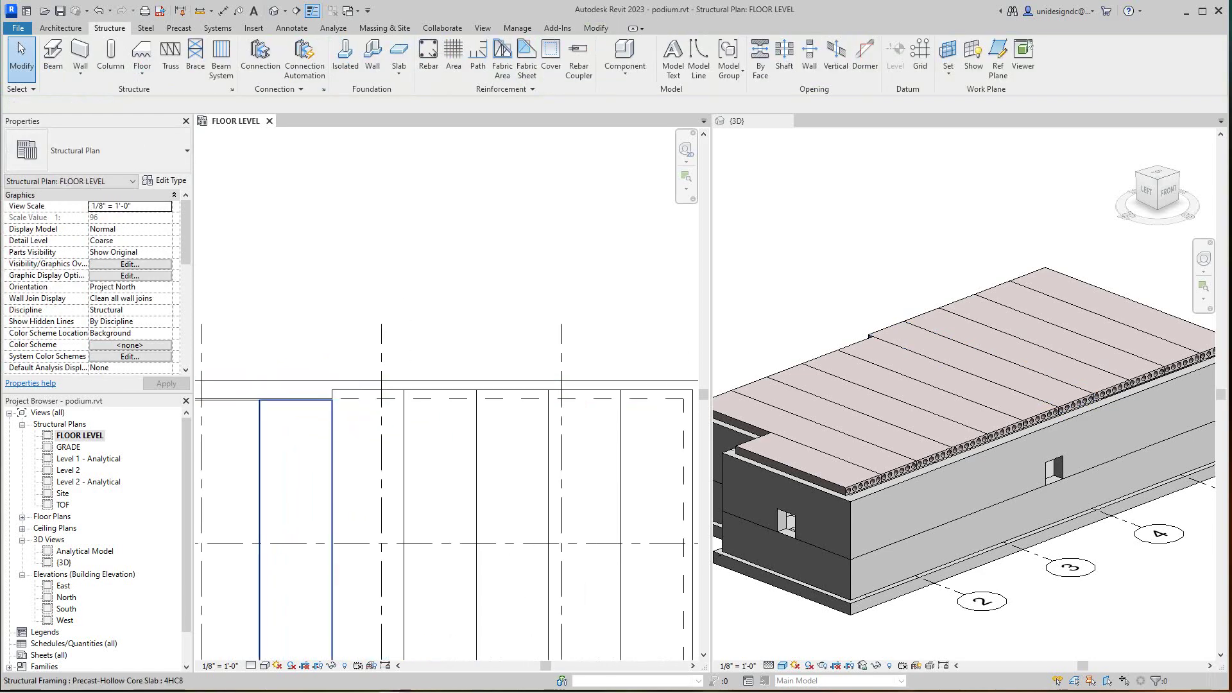
{"action": "left_click", "coordinate": [292, 417]}
{"action": "scroll", "coordinate": [292, 417], "scroll_direction": "up", "scroll_amount": 2}
{"action": "left_click_drag", "start_coordinate": [292, 381], "coordinate": [292, 374]}
- Extend the north end of the slab at grid 3 to the middle of the north foundation wall
{"action": "scroll", "coordinate": [320, 429], "scroll_direction": "down", "scroll_amount": 3}
{"action": "middle_click_drag", "start_coordinate": [321, 428], "coordinate": [474, 437]}
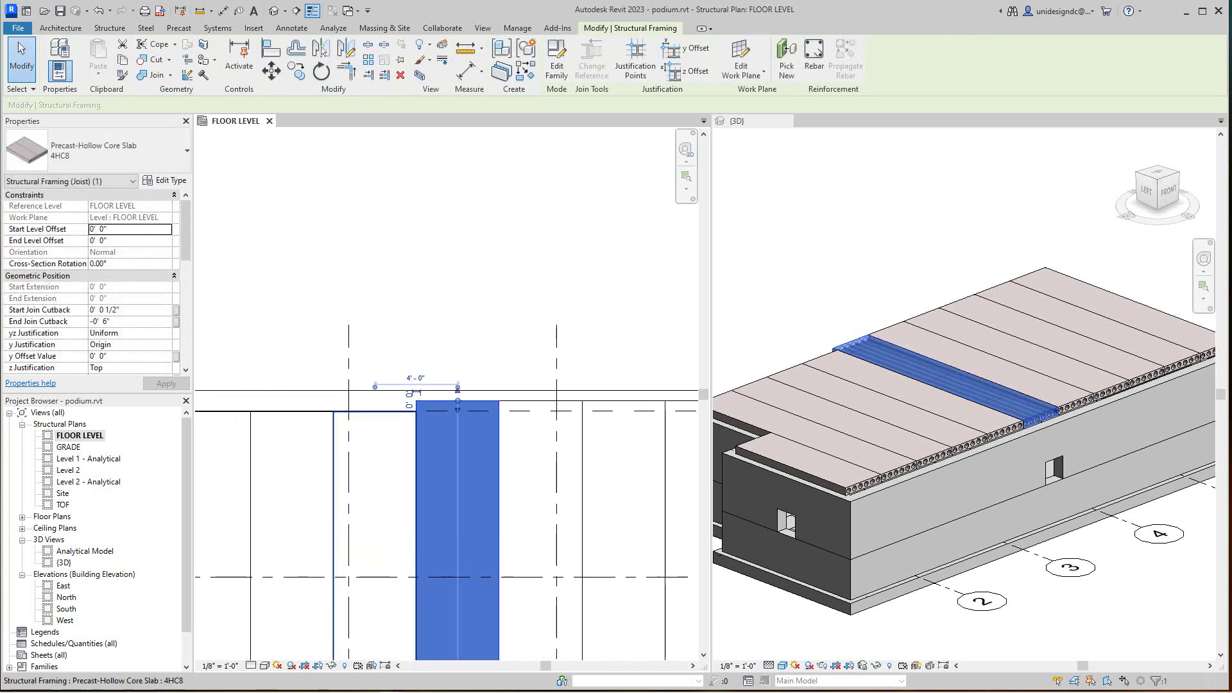
{"action": "left_click", "coordinate": [376, 412]}
{"action": "scroll", "coordinate": [376, 412], "scroll_direction": "up", "scroll_amount": 2}
{"action": "scroll", "coordinate": [375, 412], "scroll_direction": "up", "scroll_amount": 1}
{"action": "left_click_drag", "start_coordinate": [375, 402], "coordinate": [374, 395]}
- Extend the north end of the slab just west of the grid 3 slab to mid-wall
{"action": "scroll", "coordinate": [377, 399], "scroll_direction": "down", "scroll_amount": 2}
{"action": "middle_click_drag", "start_coordinate": [377, 399], "coordinate": [465, 468]}
{"action": "left_click", "coordinate": [399, 494]}
{"action": "scroll", "coordinate": [399, 495], "scroll_direction": "up", "scroll_amount": 2}
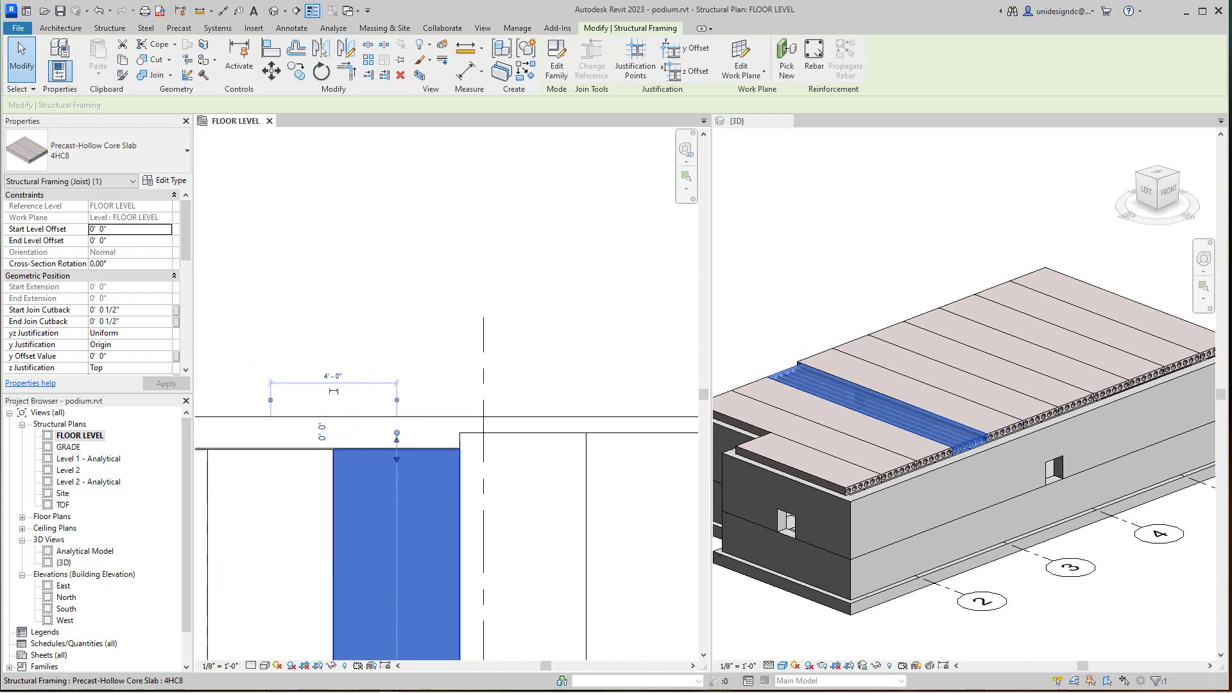
{"action": "left_click_drag", "start_coordinate": [397, 442], "coordinate": [397, 432]}
- Extend the north end of the slab just east of the grid 2 slab to the middle of the wall
{"action": "scroll", "coordinate": [396, 433], "scroll_direction": "down", "scroll_amount": 2}
{"action": "middle_click_drag", "start_coordinate": [397, 433], "coordinate": [450, 465]}
{"action": "left_click", "coordinate": [387, 499]}
{"action": "scroll", "coordinate": [385, 498], "scroll_direction": "up", "scroll_amount": 3}
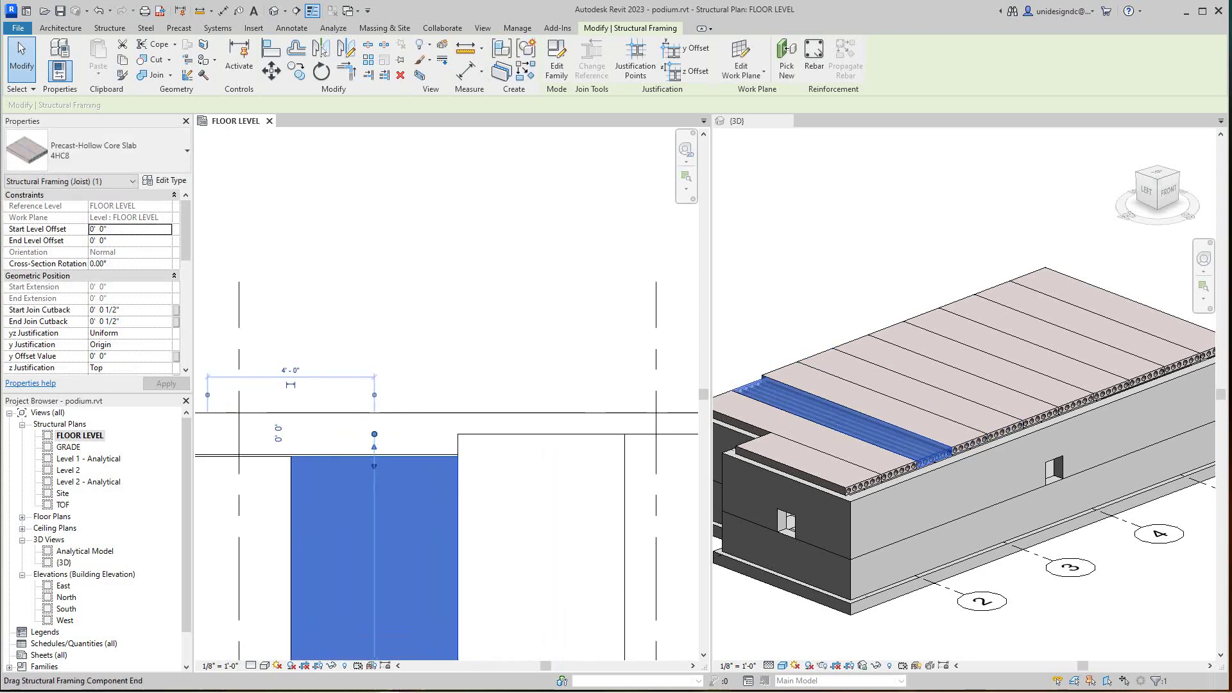
{"action": "left_click_drag", "start_coordinate": [374, 456], "coordinate": [374, 433]}
- Extend the north end of the slab at grid 2 to mid-wall, matching the other slab ends
{"action": "scroll", "coordinate": [374, 435], "scroll_direction": "down", "scroll_amount": 2}
{"action": "middle_click_drag", "start_coordinate": [374, 435], "coordinate": [425, 469]}
{"action": "left_click", "coordinate": [333, 502]}
{"action": "scroll", "coordinate": [333, 502], "scroll_direction": "up", "scroll_amount": 2}
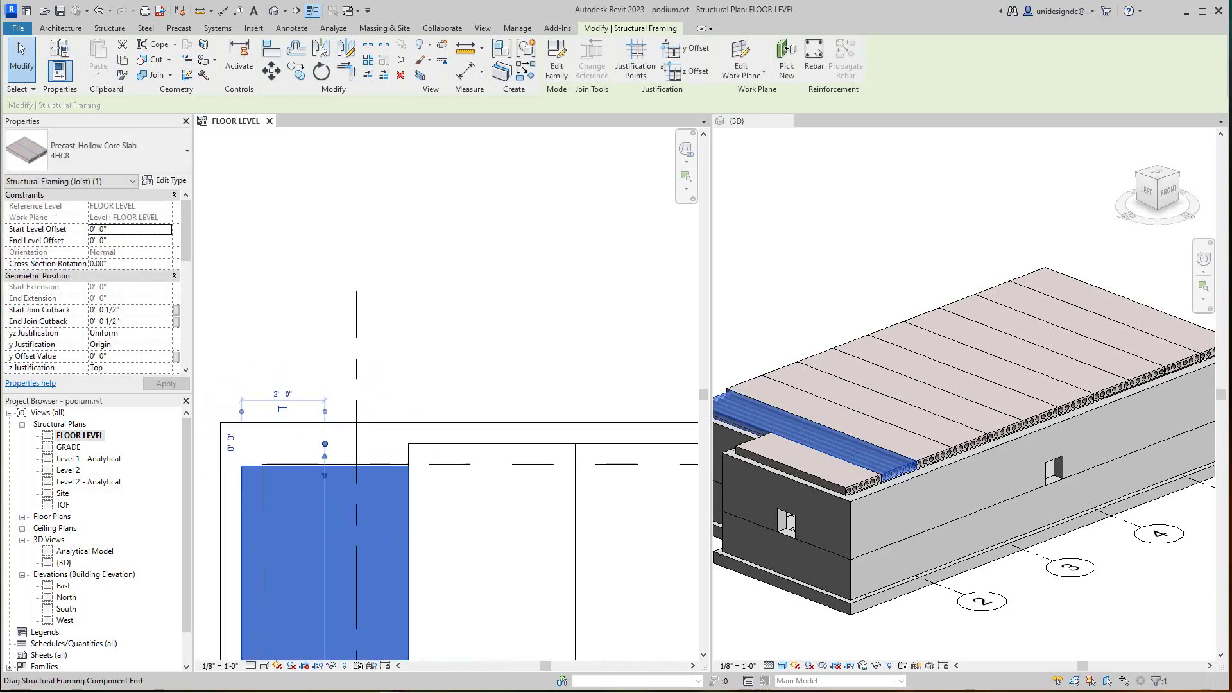
{"action": "left_click_drag", "start_coordinate": [325, 443], "coordinate": [324, 443]}
- Extend the south end of the slab at grid 2 to the middle of the south foundation wall
{"action": "scroll", "coordinate": [366, 491], "scroll_direction": "down", "scroll_amount": 3}
{"action": "middle_click_drag", "start_coordinate": [367, 491], "coordinate": [392, 311]}
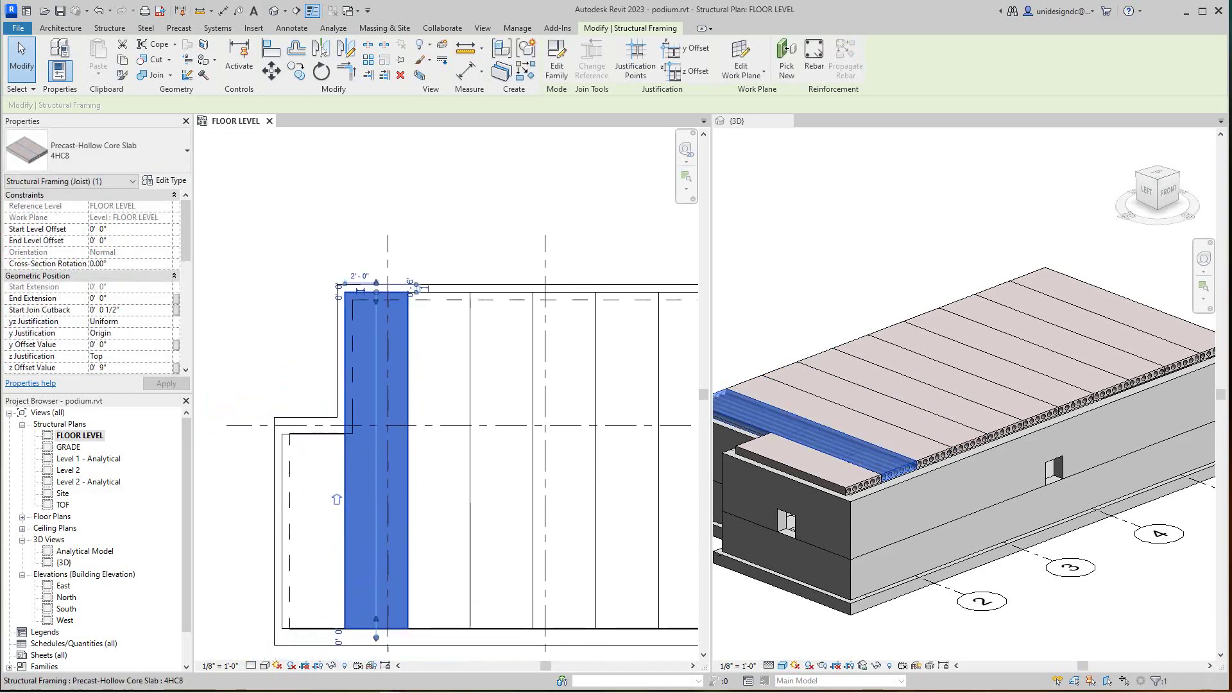
{"action": "key", "text": "Escape"}
{"action": "scroll", "coordinate": [421, 616], "scroll_direction": "down", "scroll_amount": 1}
{"action": "middle_click_drag", "start_coordinate": [421, 619], "coordinate": [397, 488]}
{"action": "scroll", "coordinate": [388, 504], "scroll_direction": "up", "scroll_amount": 5}
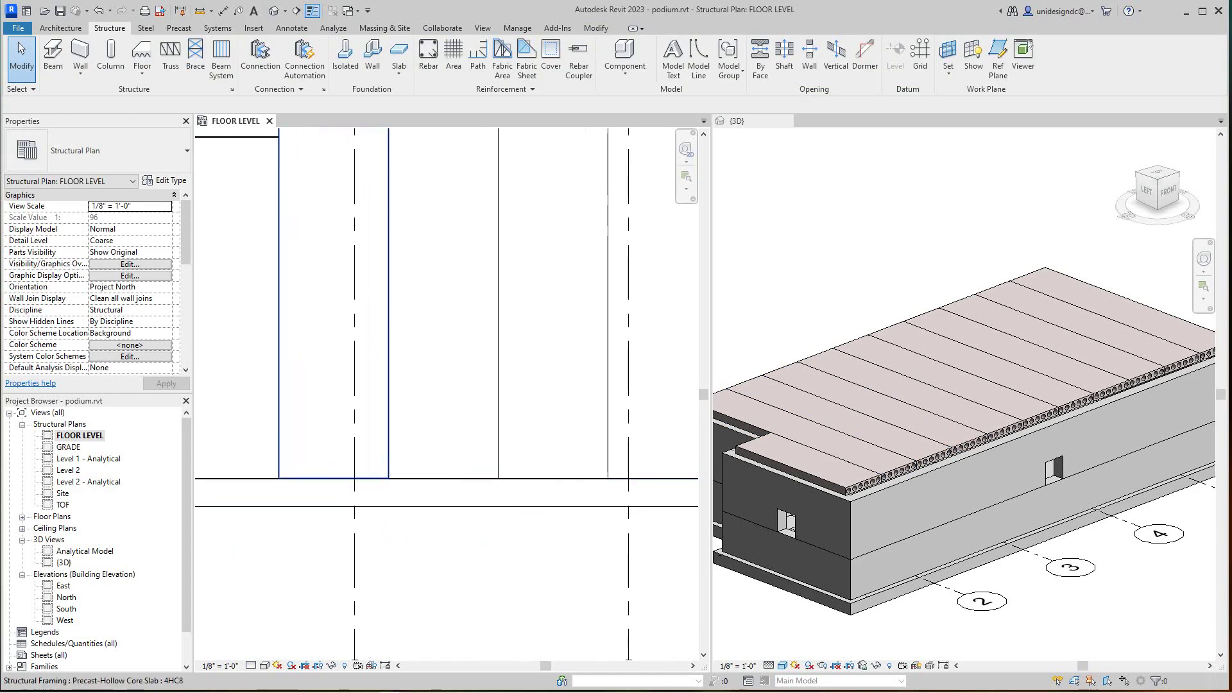
{"action": "left_click", "coordinate": [304, 476]}
{"action": "scroll", "coordinate": [303, 476], "scroll_direction": "up", "scroll_amount": 2}
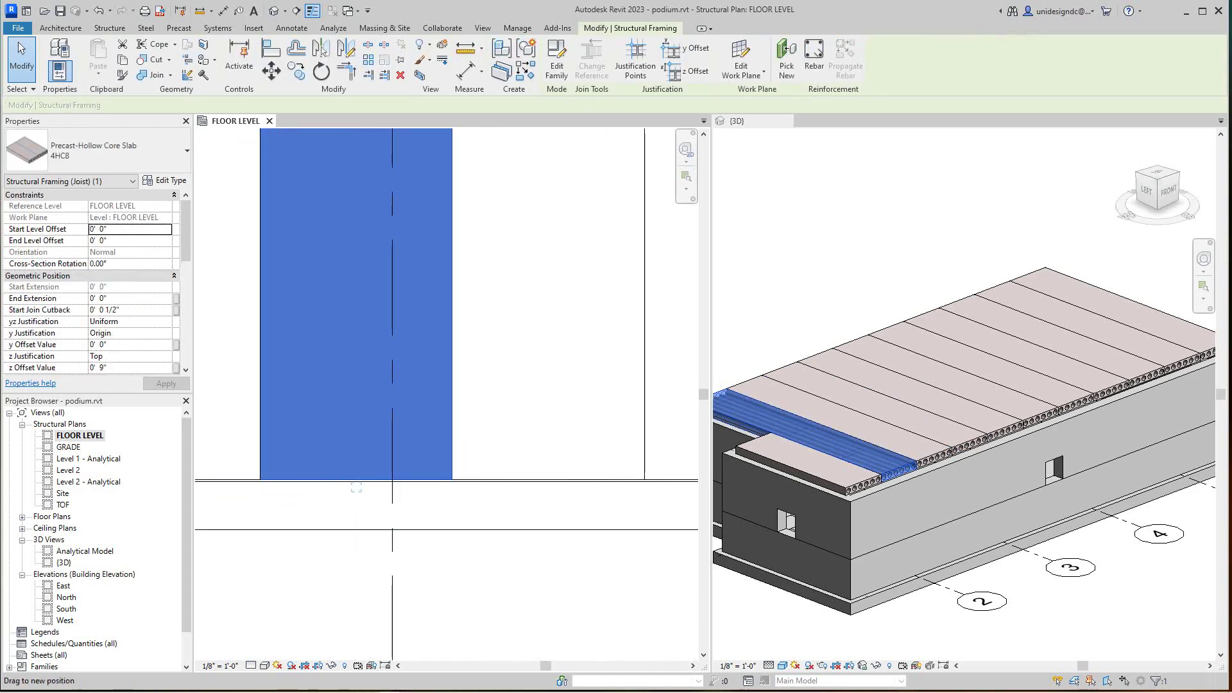
{"action": "left_click_drag", "start_coordinate": [356, 505], "coordinate": [356, 506]}
{"action": "key", "text": "Escape"}
{"action": "left_click", "coordinate": [356, 514]}
{"action": "left_click", "coordinate": [372, 554]}
- Extend the south end of the slab just east of the grid 2 slab to mid-wall
{"action": "scroll", "coordinate": [371, 554], "scroll_direction": "down", "scroll_amount": 3}
{"action": "scroll", "coordinate": [462, 516], "scroll_direction": "up", "scroll_amount": 1}
{"action": "left_click", "coordinate": [465, 515]}
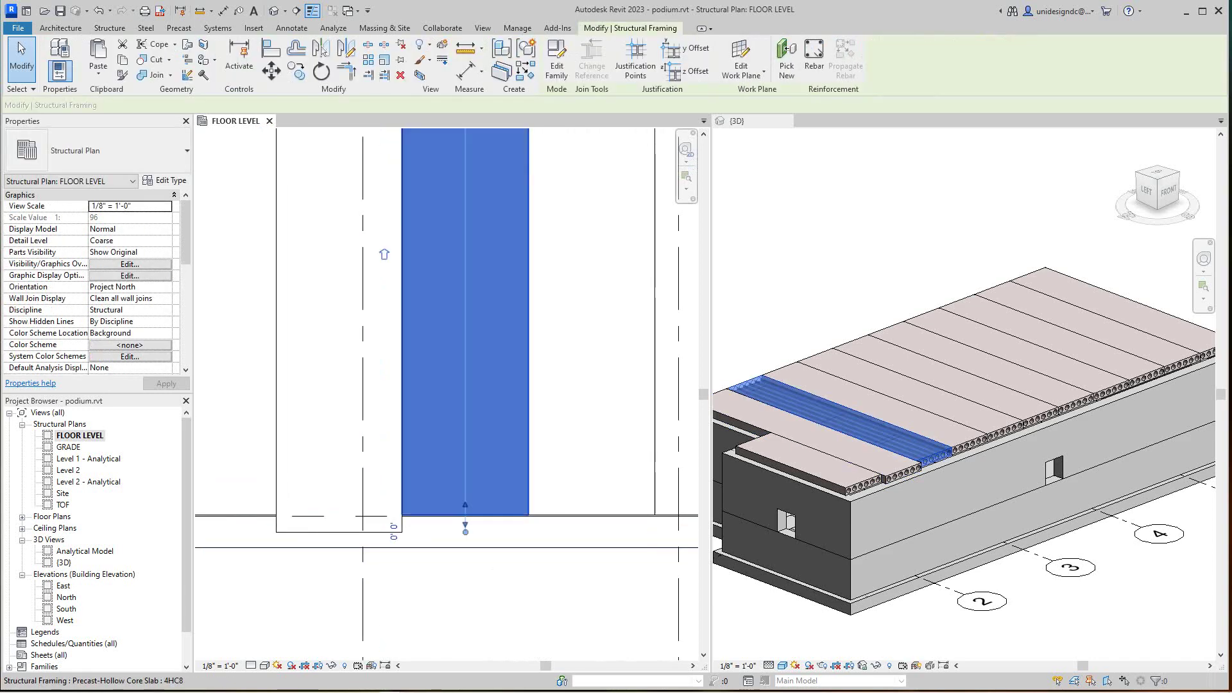
{"action": "left_click_drag", "start_coordinate": [465, 514], "coordinate": [465, 532]}
- Extend the south end of the slab just west of the grid 3 slab to the middle of the south wall
{"action": "scroll", "coordinate": [411, 584], "scroll_direction": "down", "scroll_amount": 2}
{"action": "middle_click_drag", "start_coordinate": [411, 584], "coordinate": [345, 584]}
{"action": "left_click", "coordinate": [450, 546]}
{"action": "scroll", "coordinate": [449, 549], "scroll_direction": "up", "scroll_amount": 2}
{"action": "left_click_drag", "start_coordinate": [450, 545], "coordinate": [450, 556]}
- Extend the south end of the short westernmost slab to mid-wall, in line with its extended neighbours
{"action": "scroll", "coordinate": [452, 568], "scroll_direction": "down", "scroll_amount": 1}
{"action": "scroll", "coordinate": [398, 608], "scroll_direction": "down", "scroll_amount": 2}
{"action": "middle_click_drag", "start_coordinate": [446, 615], "coordinate": [584, 586]}
{"action": "scroll", "coordinate": [398, 609], "scroll_direction": "up", "scroll_amount": 2}
{"action": "left_click", "coordinate": [397, 607]}
{"action": "scroll", "coordinate": [396, 603], "scroll_direction": "down", "scroll_amount": 2}
{"action": "scroll", "coordinate": [457, 522], "scroll_direction": "up", "scroll_amount": 1}
{"action": "left_click", "coordinate": [395, 543]}
{"action": "scroll", "coordinate": [395, 539], "scroll_direction": "up", "scroll_amount": 2}
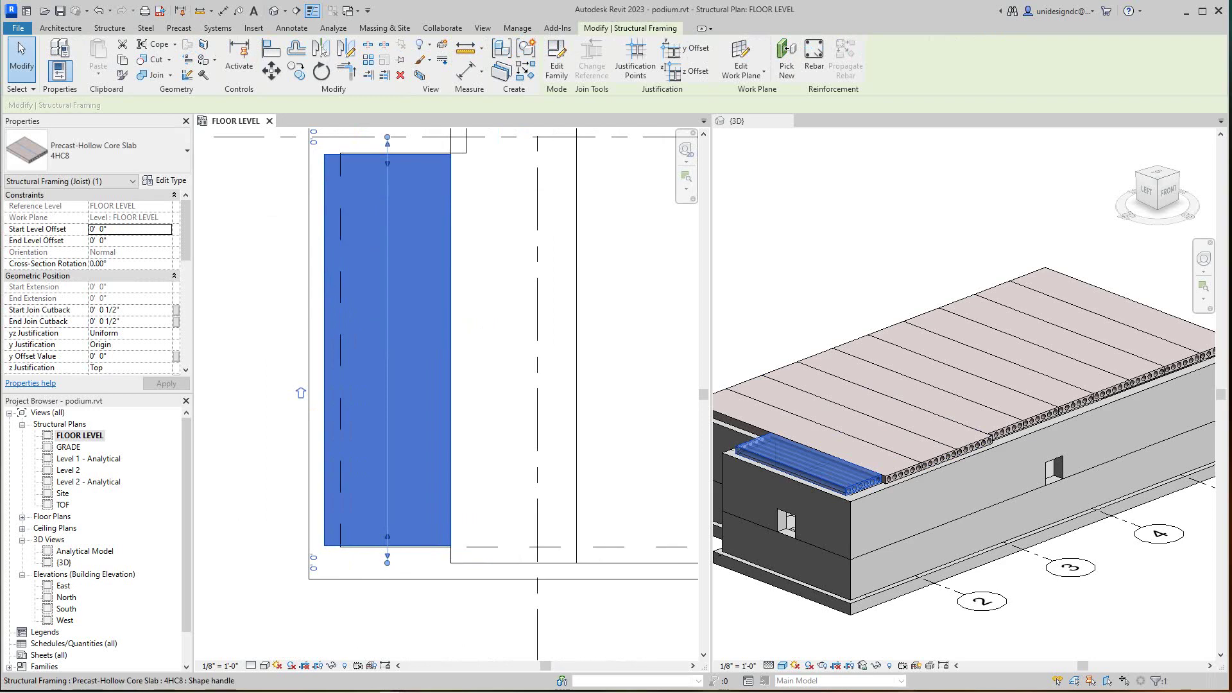
{"action": "left_click_drag", "start_coordinate": [388, 562], "coordinate": [388, 563]}
{"action": "left_click", "coordinate": [281, 497]}
- Extend the south end of the slab at grid 3 to the middle of the south foundation wall
{"action": "scroll", "coordinate": [280, 496], "scroll_direction": "down", "scroll_amount": 4}
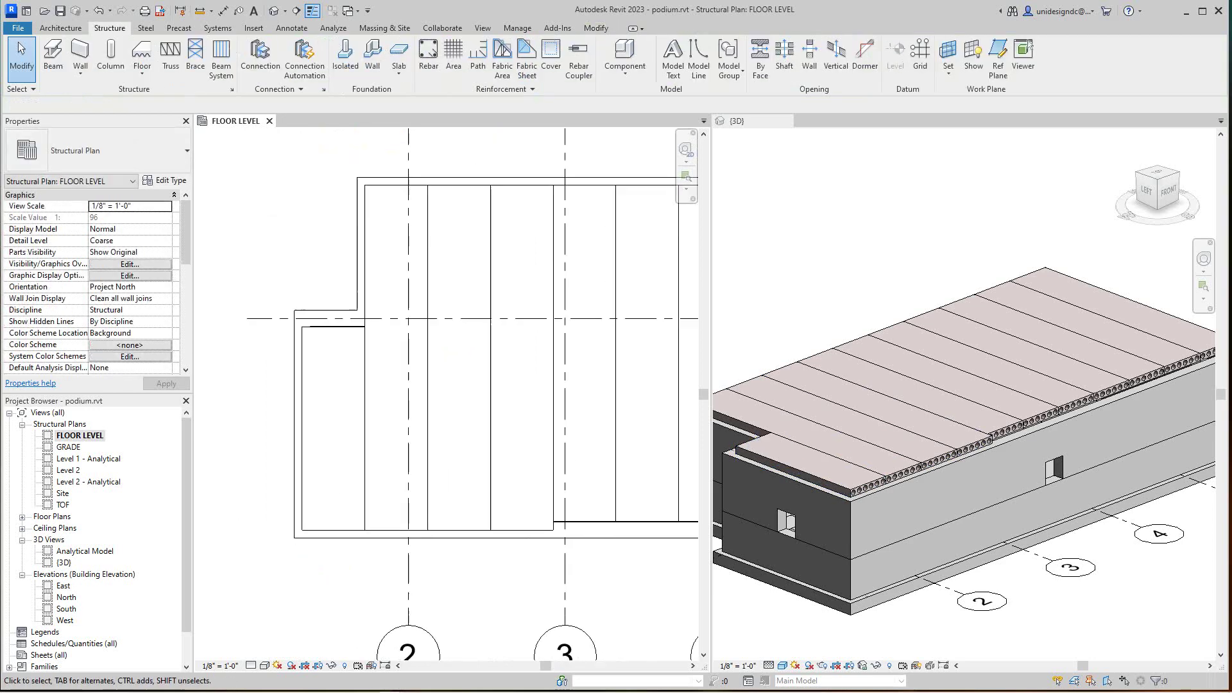
{"action": "middle_click_drag", "start_coordinate": [280, 496], "coordinate": [277, 511]}
{"action": "middle_click_drag", "start_coordinate": [526, 505], "coordinate": [431, 503]}
{"action": "scroll", "coordinate": [431, 502], "scroll_direction": "up", "scroll_amount": 4}
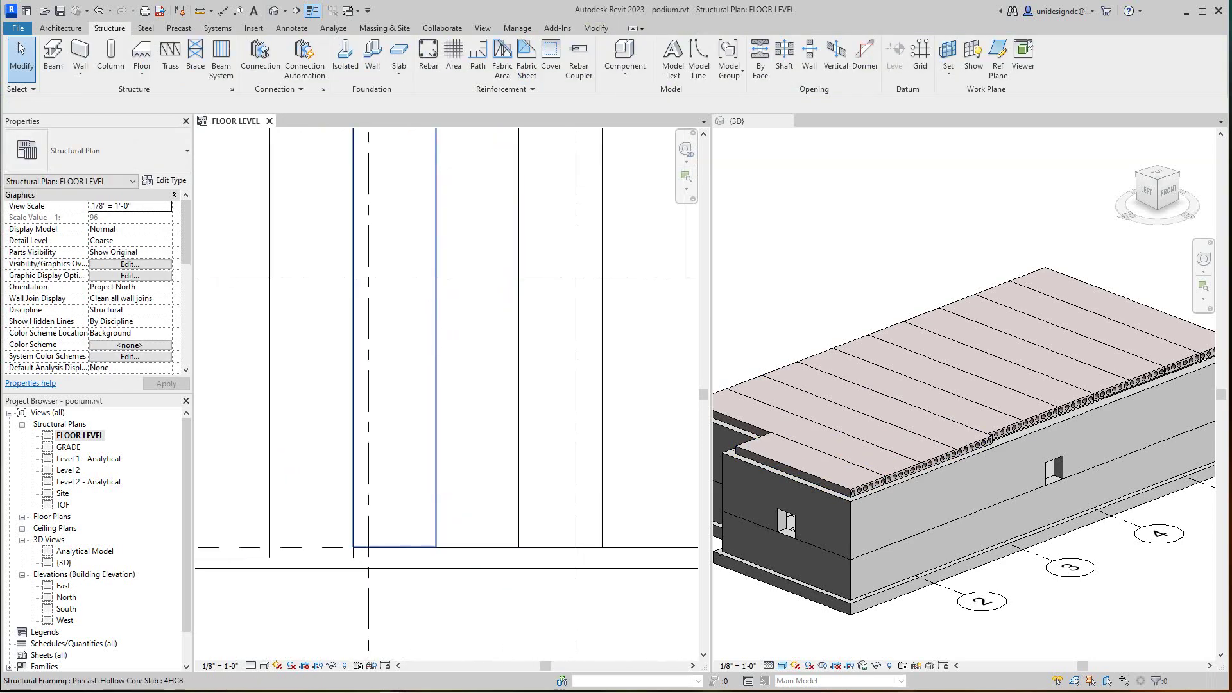
{"action": "left_click", "coordinate": [412, 545]}
{"action": "scroll", "coordinate": [412, 544], "scroll_direction": "up", "scroll_amount": 2}
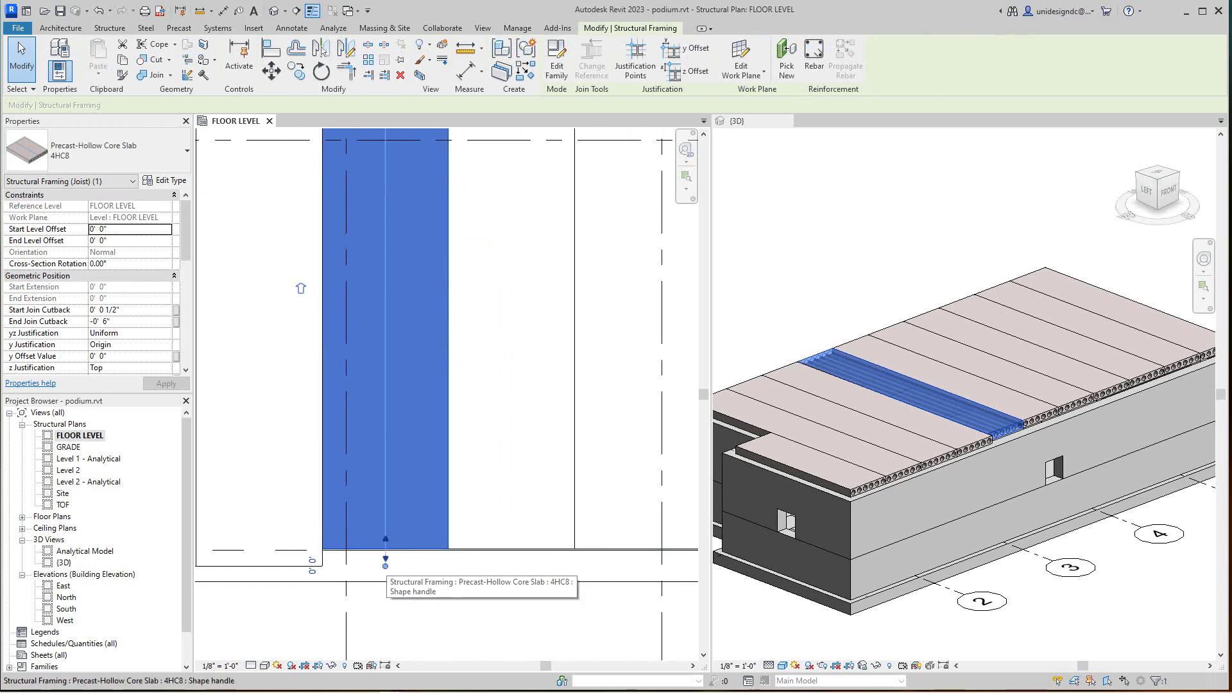
{"action": "left_click_drag", "start_coordinate": [385, 557], "coordinate": [385, 566]}
- Extend the south end of the slab between the grid 3 and grid 4 slabs to mid-wall
{"action": "scroll", "coordinate": [437, 572], "scroll_direction": "down", "scroll_amount": 2}
{"action": "middle_click_drag", "start_coordinate": [438, 571], "coordinate": [410, 569]}
{"action": "left_click", "coordinate": [455, 558]}
{"action": "scroll", "coordinate": [456, 562], "scroll_direction": "up", "scroll_amount": 1}
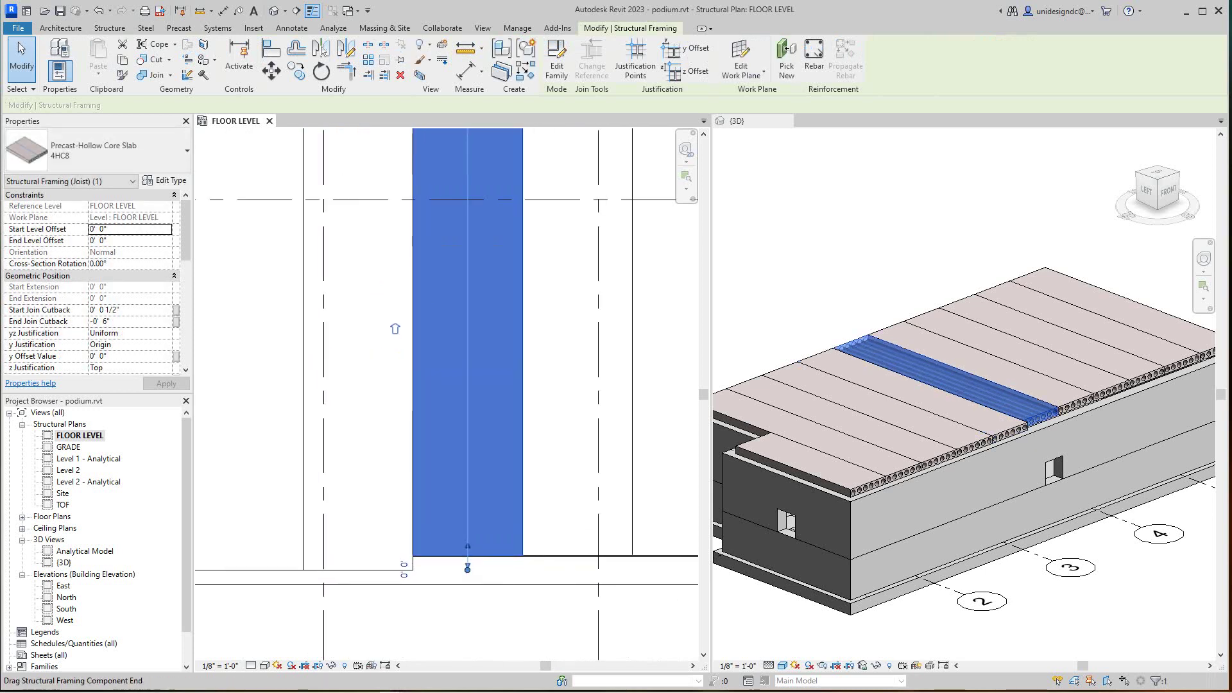
{"action": "key", "text": "Escape"}
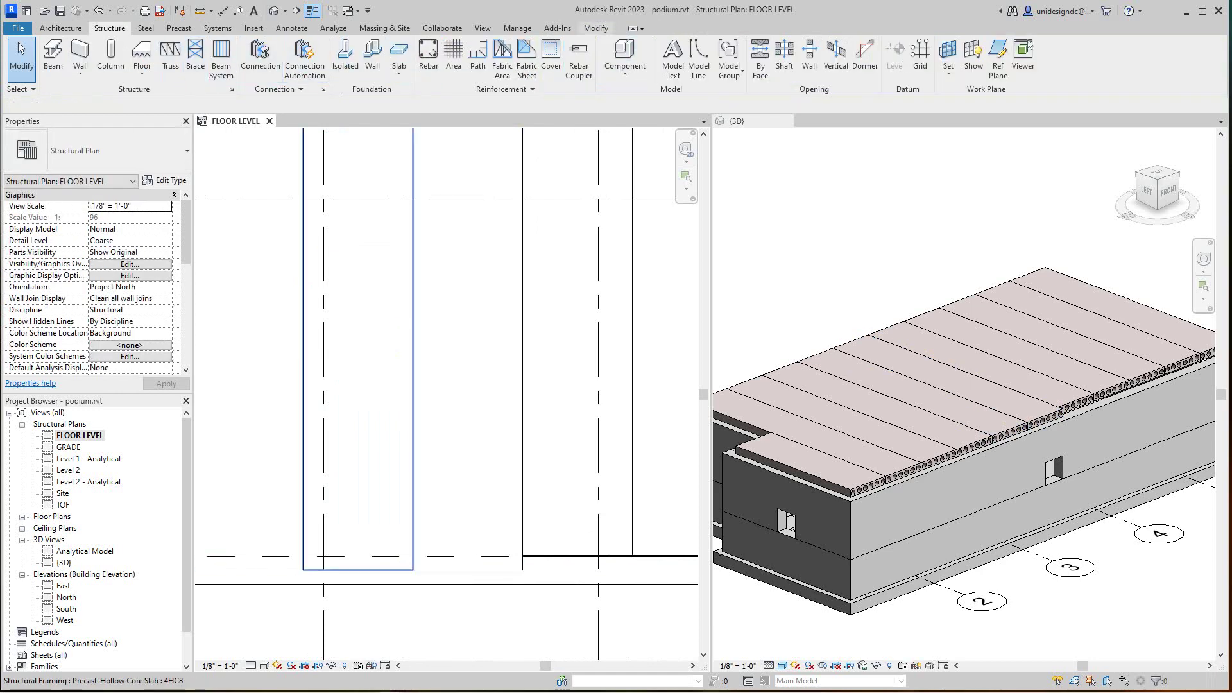
{"action": "left_click", "coordinate": [596, 28]}
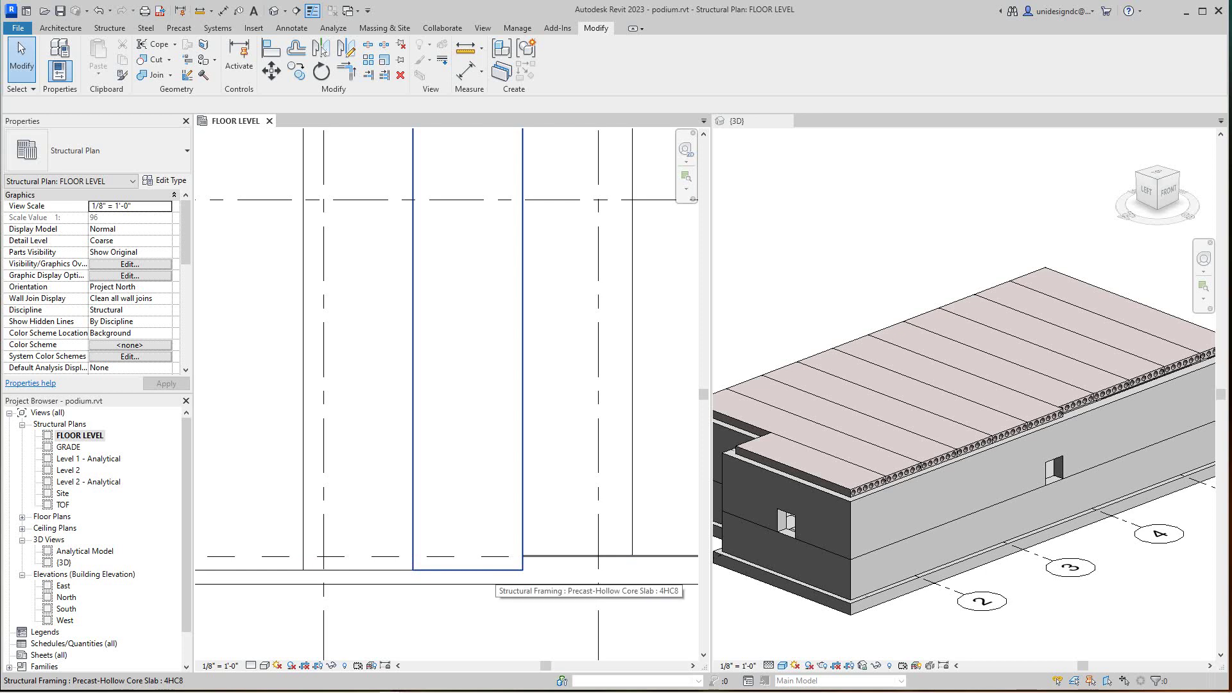
{"action": "left_click", "coordinate": [449, 569]}
{"action": "key", "text": "Escape"}
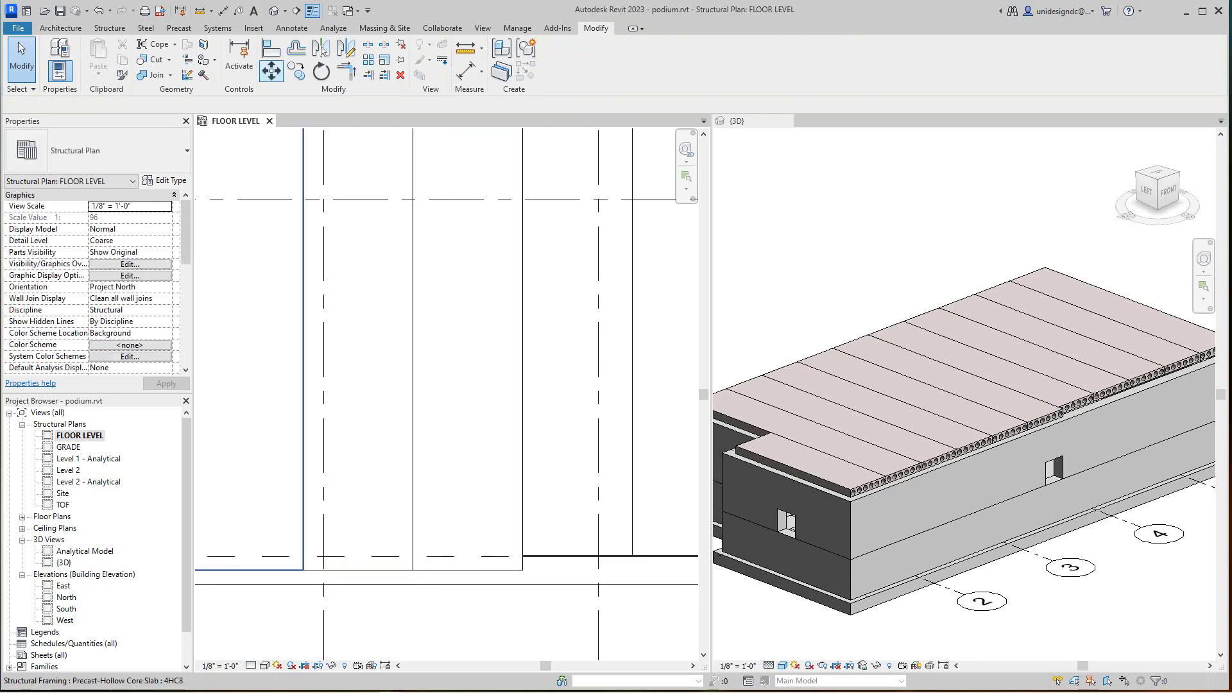
{"action": "key", "text": "a"}
{"action": "key", "text": "l"}
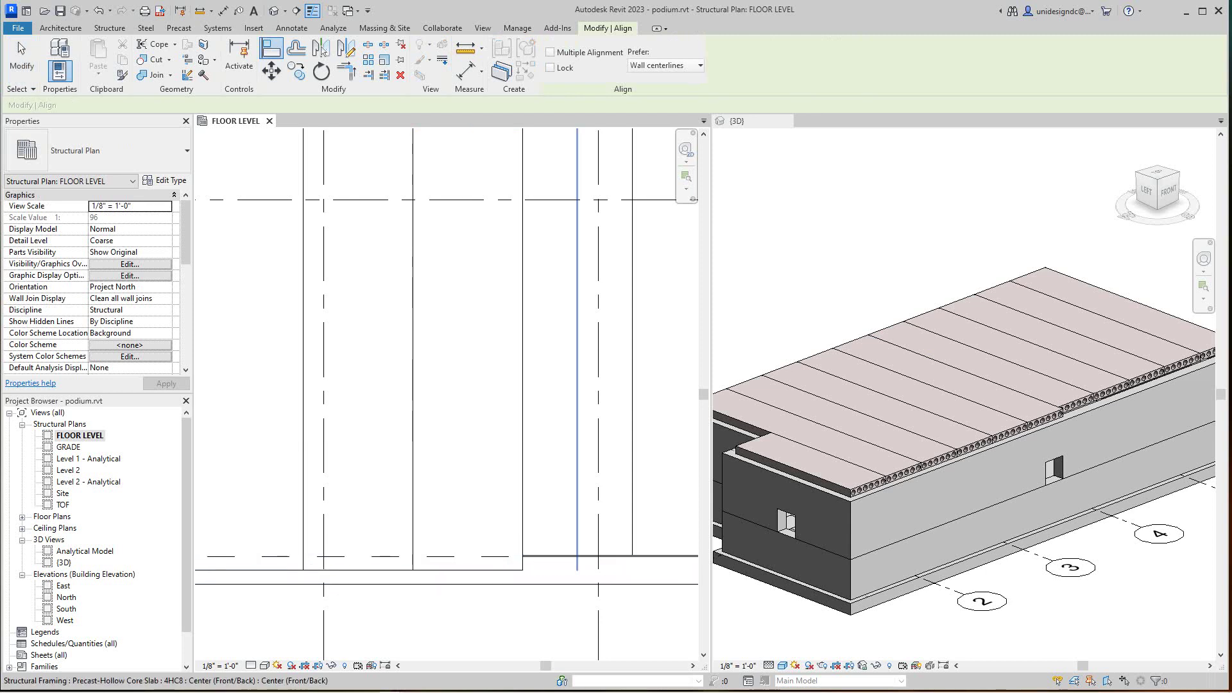
{"action": "key", "text": "Escape"}
{"action": "key", "text": "Escape"}
- Extend the south end of the slab at grid 4 and adjust it to line up with the adjacent extended slab ends
{"action": "scroll", "coordinate": [570, 561], "scroll_direction": "up", "scroll_amount": 2}
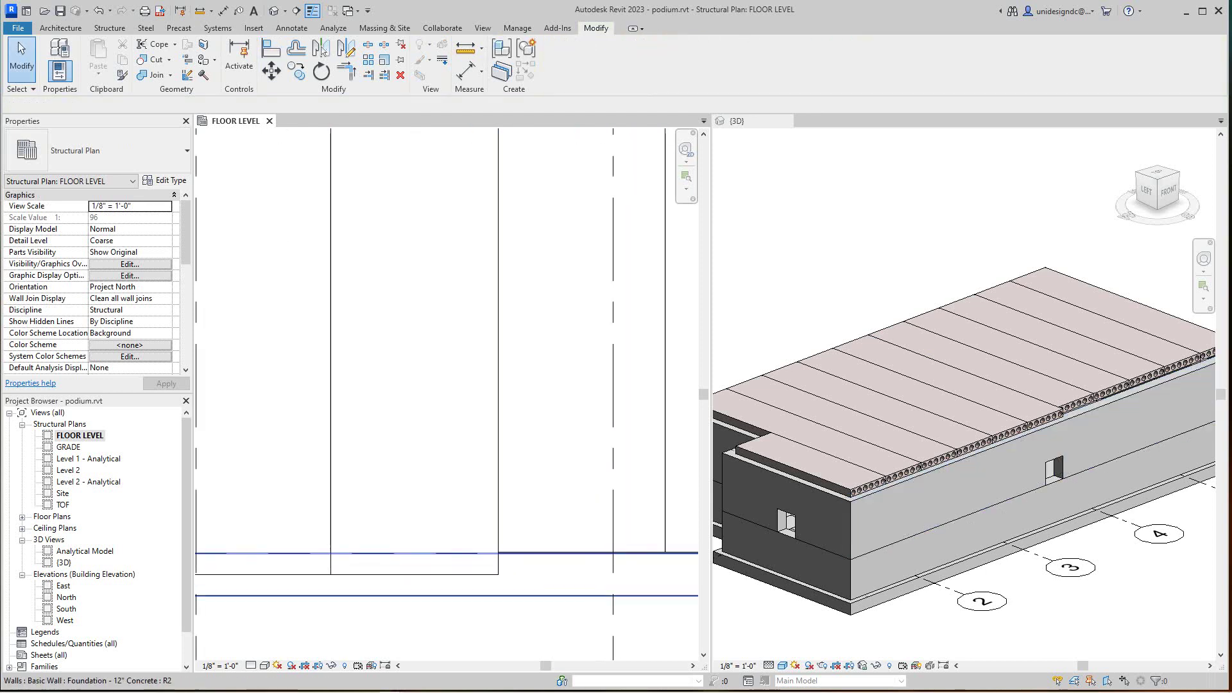
{"action": "left_click", "coordinate": [625, 552]}
{"action": "scroll", "coordinate": [625, 551], "scroll_direction": "up", "scroll_amount": 1}
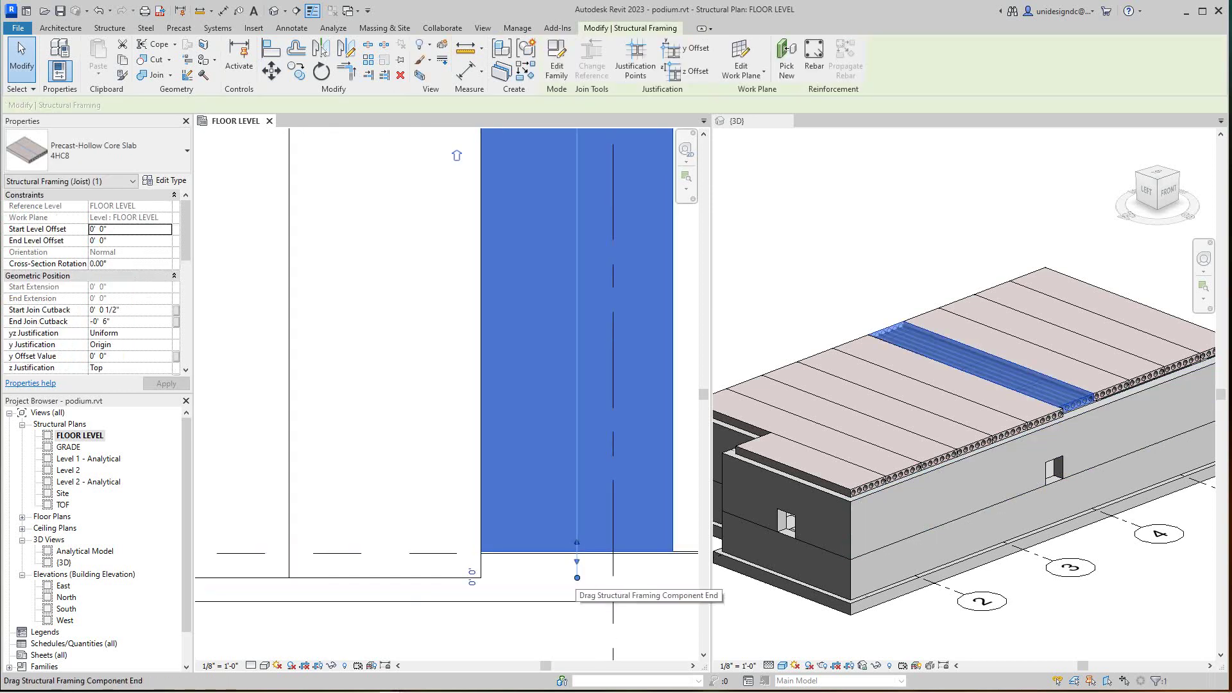
{"action": "left_click_drag", "start_coordinate": [577, 578], "coordinate": [577, 590]}
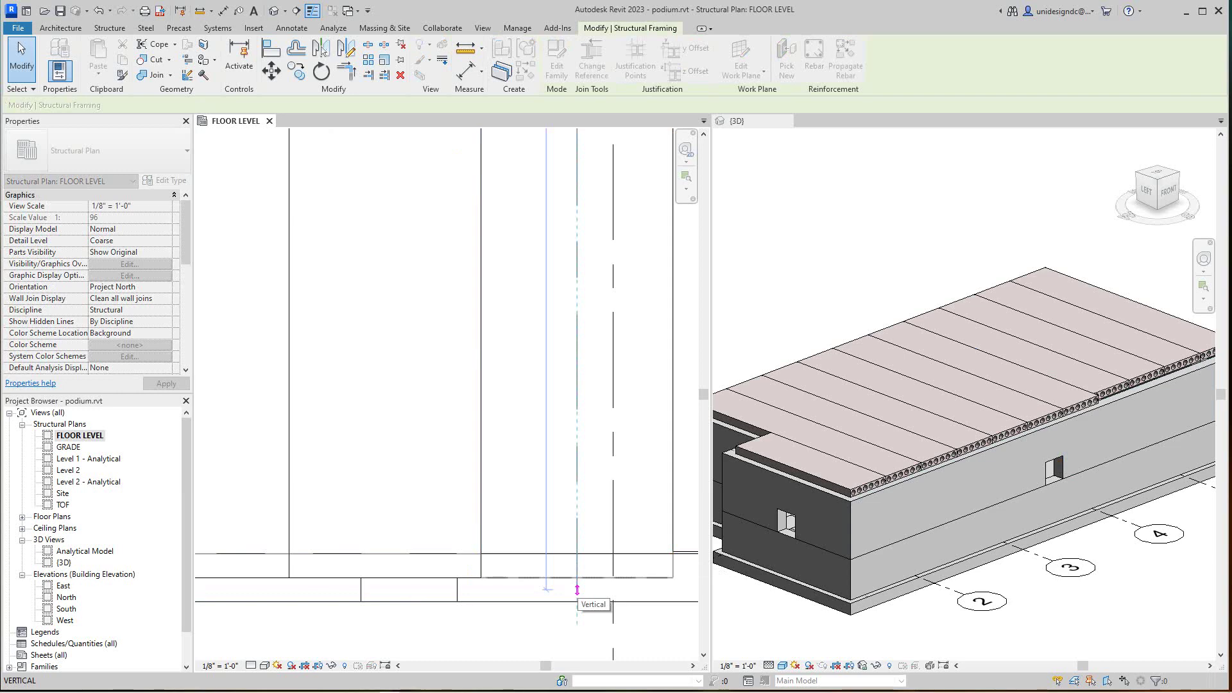
{"action": "key", "text": "Escape"}
{"action": "scroll", "coordinate": [578, 572], "scroll_direction": "down", "scroll_amount": 3}
{"action": "scroll", "coordinate": [610, 559], "scroll_direction": "up", "scroll_amount": 3}
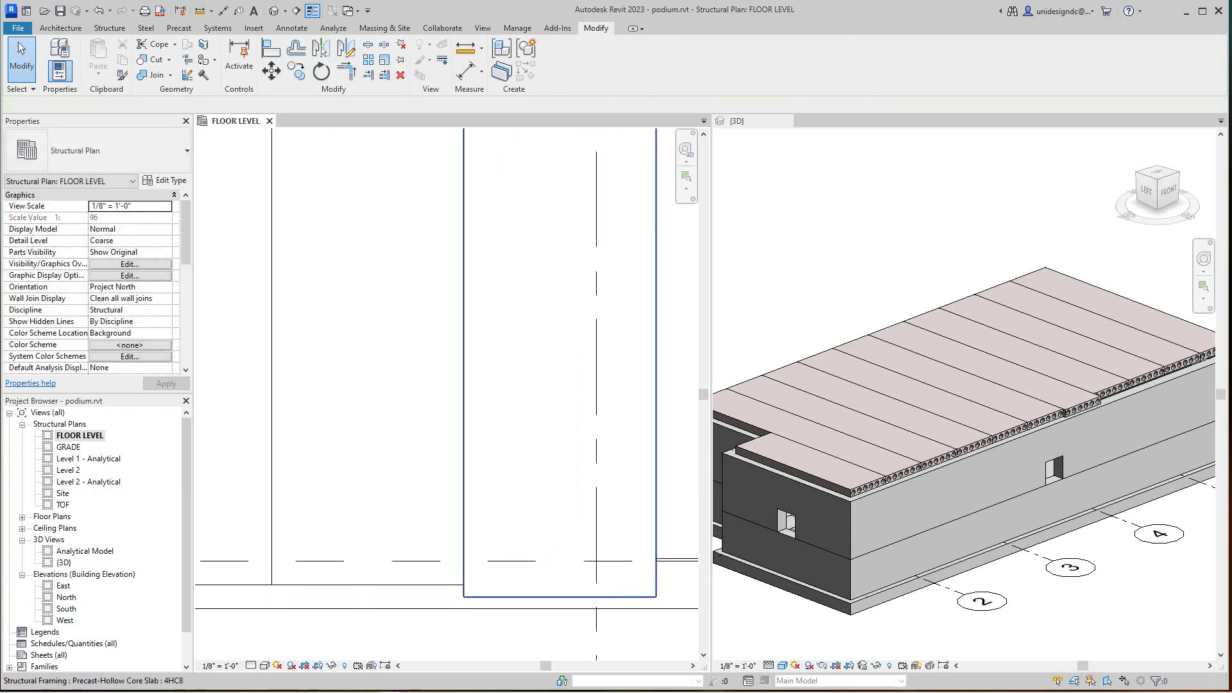
{"action": "left_click", "coordinate": [560, 564]}
{"action": "left_click_drag", "start_coordinate": [559, 596], "coordinate": [559, 584]}
{"action": "key", "text": "Escape"}
- Examine the slab ends along the foundation walls in the FLOOR LEVEL plan and the slab system in the 3D view
{"action": "middle_click_drag", "start_coordinate": [654, 560], "coordinate": [443, 554]}
{"action": "scroll", "coordinate": [565, 556], "scroll_direction": "down", "scroll_amount": 6}
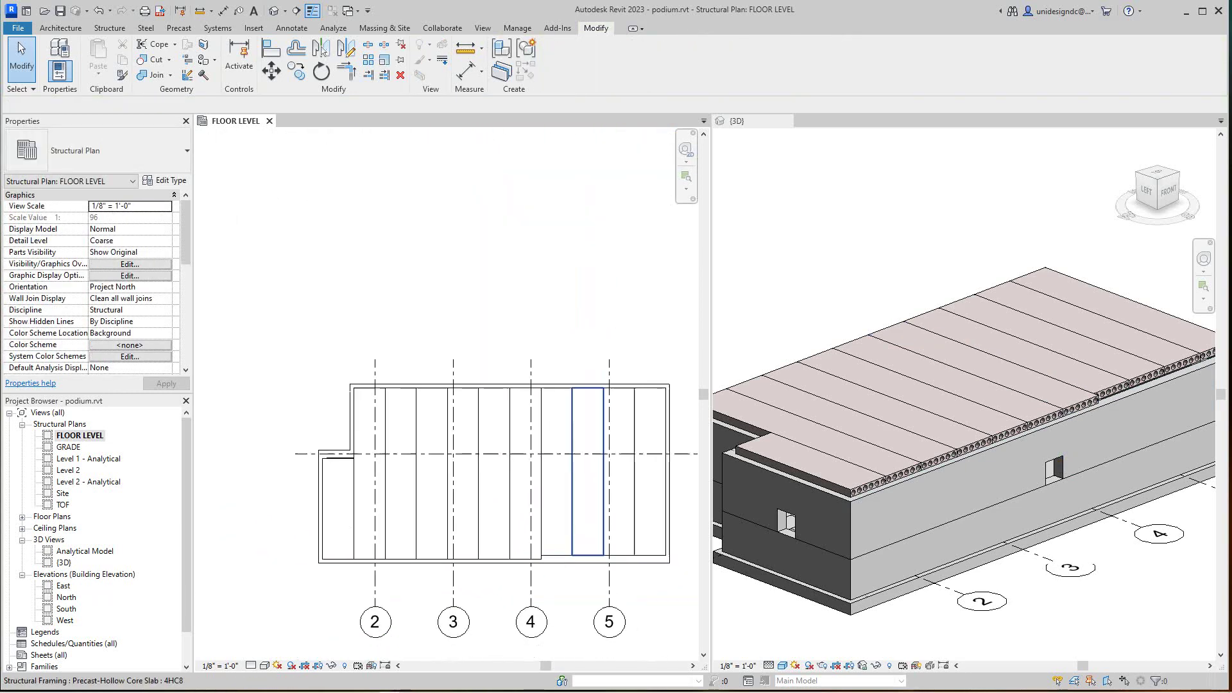
{"action": "middle_click_drag", "start_coordinate": [606, 557], "coordinate": [607, 570]}
{"action": "scroll", "coordinate": [571, 552], "scroll_direction": "up", "scroll_amount": 7}
{"action": "scroll", "coordinate": [432, 439], "scroll_direction": "down", "scroll_amount": 5}
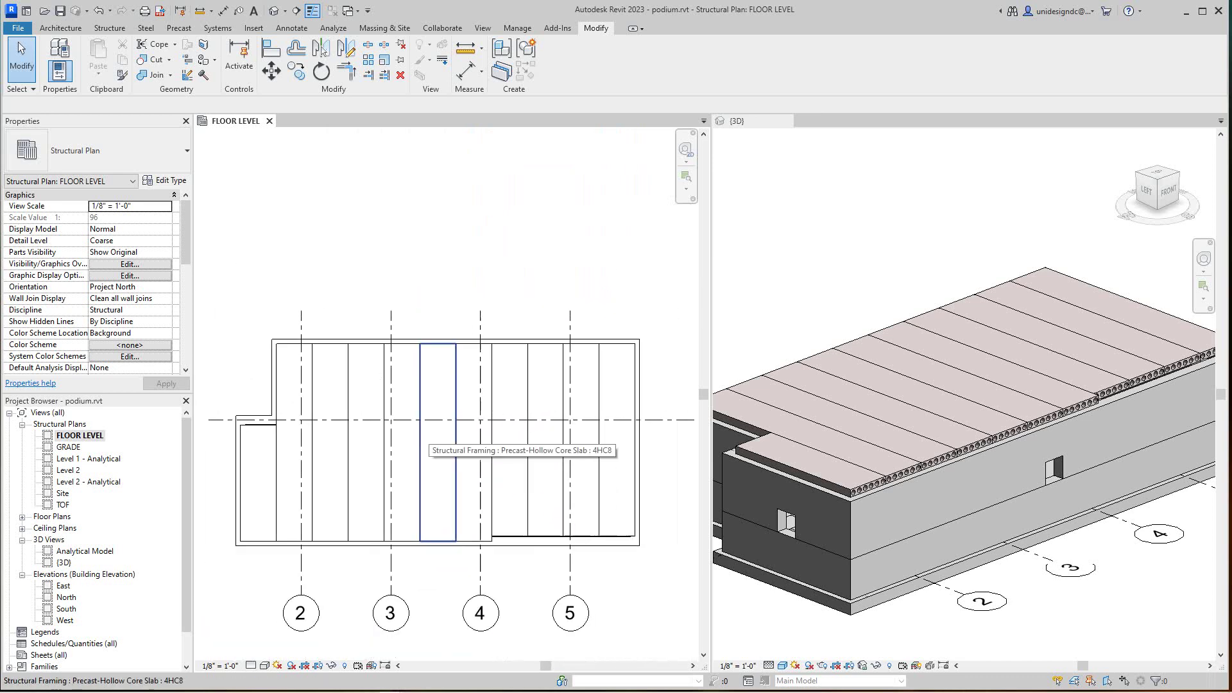
{"action": "scroll", "coordinate": [360, 396], "scroll_direction": "up", "scroll_amount": 3}
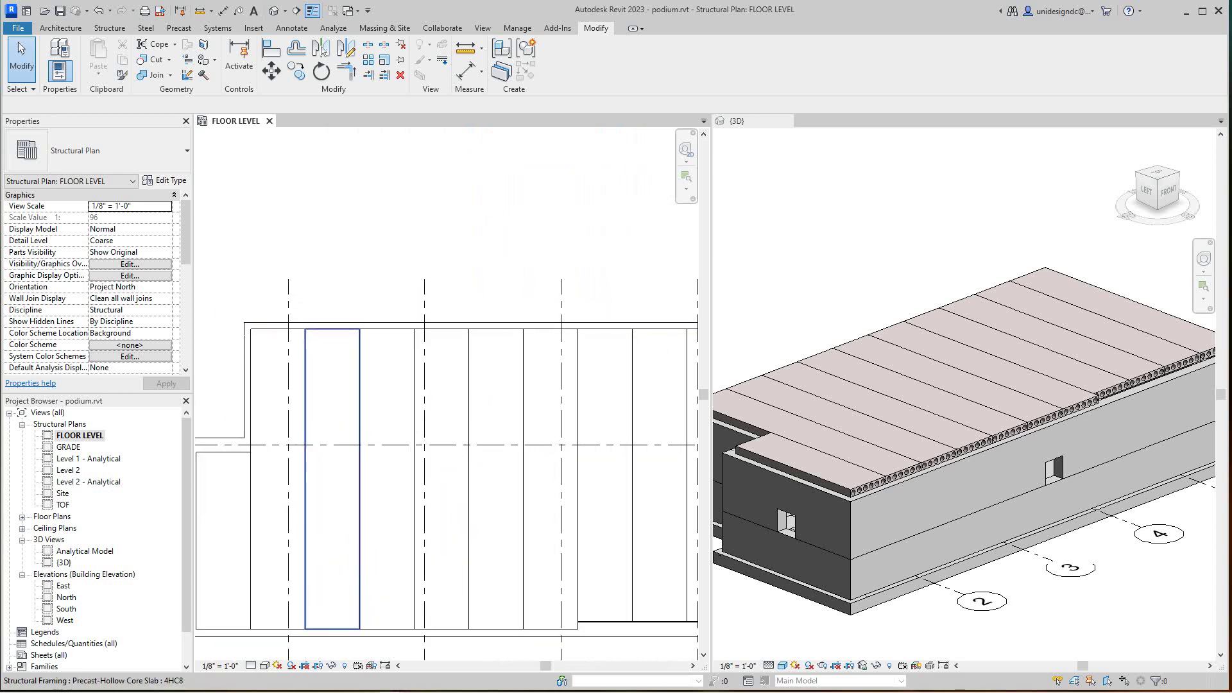
{"action": "left_click", "coordinate": [354, 396]}
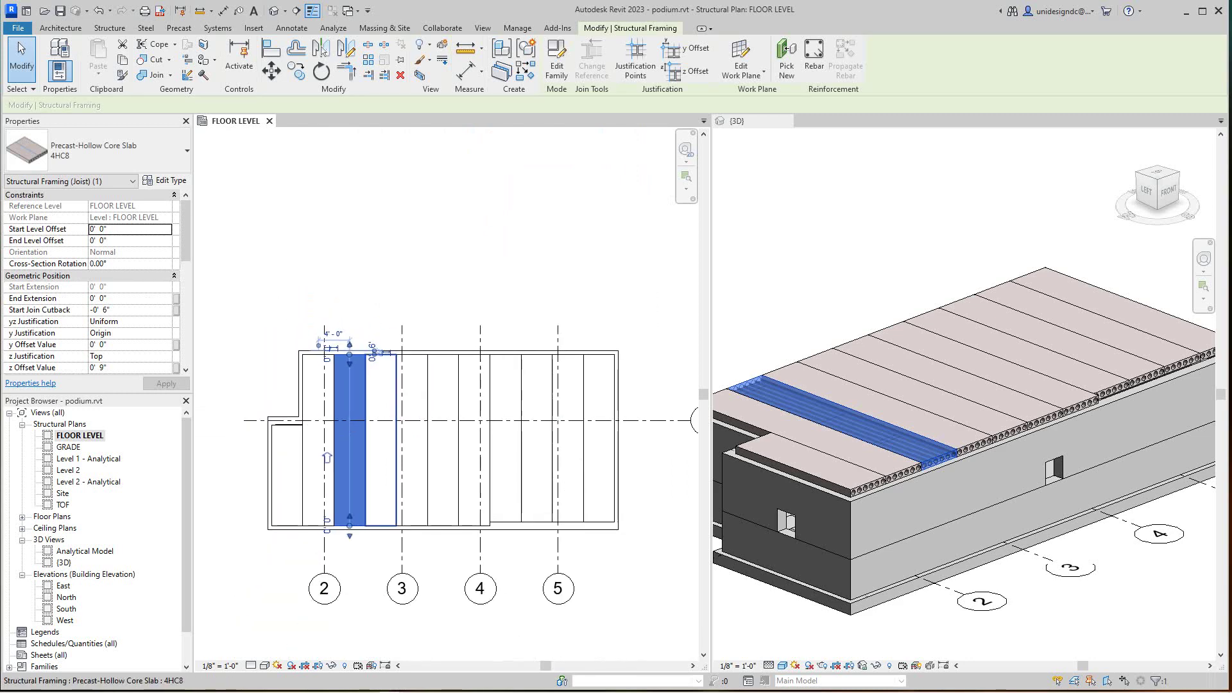
{"action": "scroll", "coordinate": [374, 388], "scroll_direction": "down", "scroll_amount": 3}
{"action": "key", "text": "Escape"}
{"action": "middle_click_drag", "start_coordinate": [374, 388], "coordinate": [381, 393]}
{"action": "scroll", "coordinate": [980, 294], "scroll_direction": "down", "scroll_amount": 3}
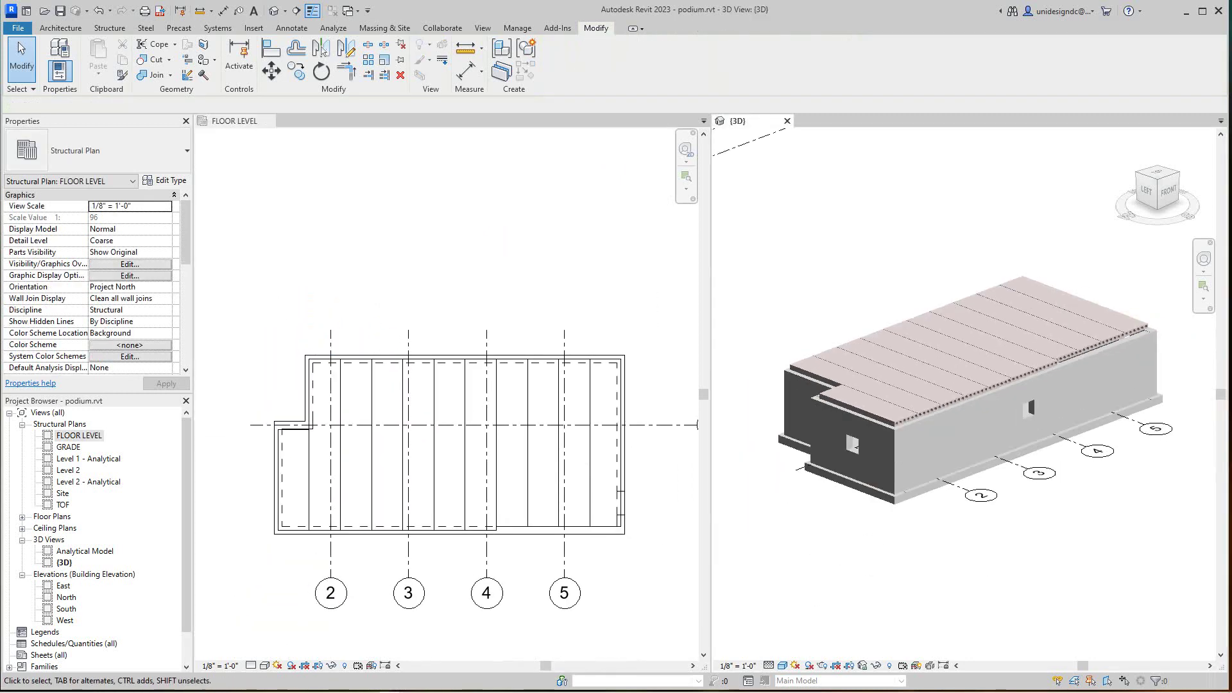
{"action": "scroll", "coordinate": [496, 509], "scroll_direction": "up", "scroll_amount": 2}
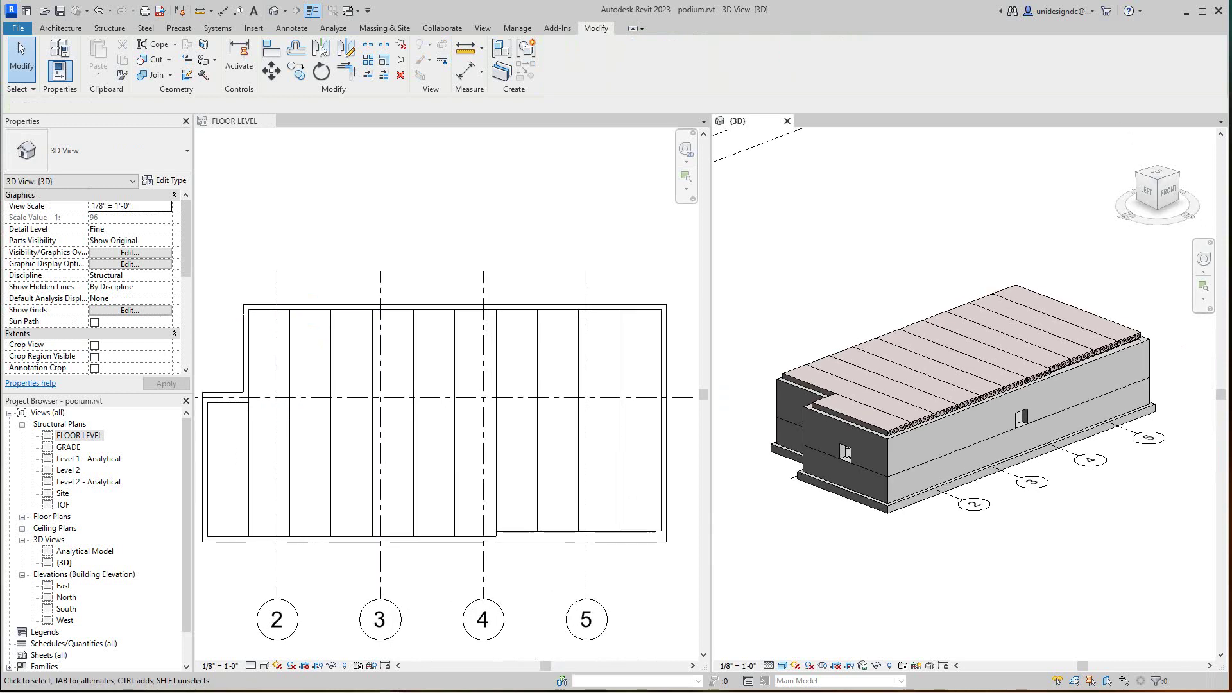
- Examine the slab ends along the foundation walls in the plan and from the back of the 3D view
{"action": "scroll", "coordinate": [517, 526], "scroll_direction": "up", "scroll_amount": 4}
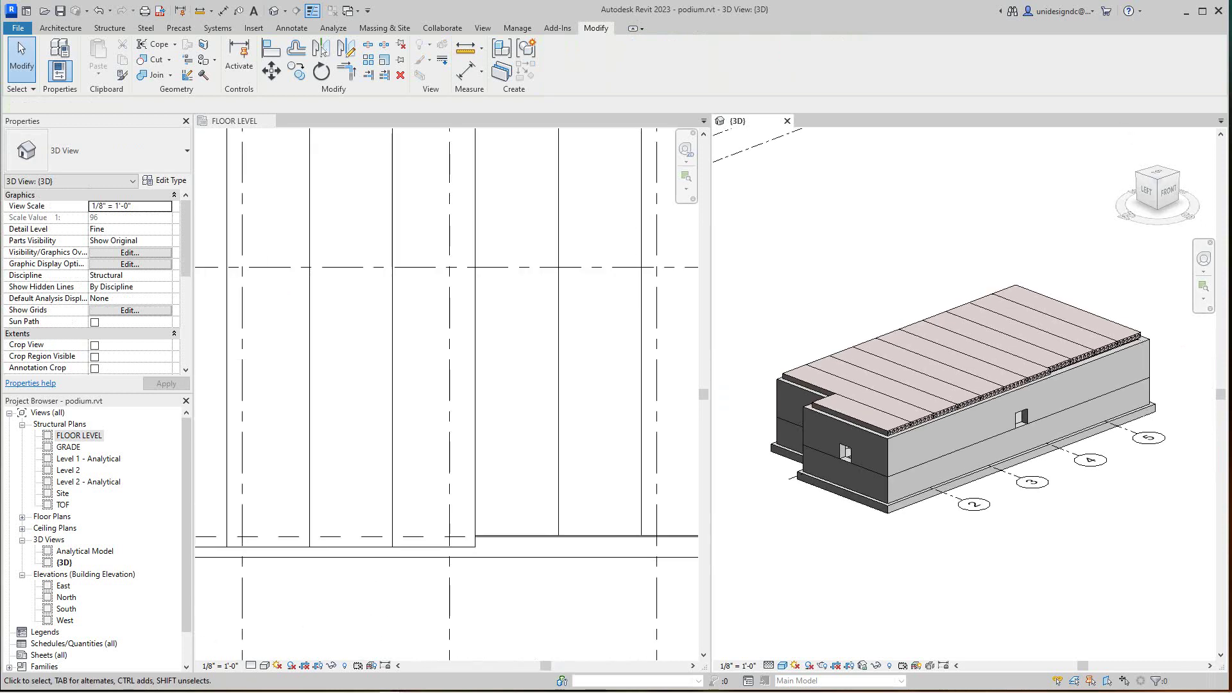
{"action": "scroll", "coordinate": [917, 472], "scroll_direction": "up", "scroll_amount": 1}
{"action": "scroll", "coordinate": [981, 369], "scroll_direction": "down", "scroll_amount": 2}
{"action": "left_click_drag", "start_coordinate": [1168, 191], "coordinate": [1222, 218]}
{"action": "mouse_move", "coordinate": [1129, 348]}
{"action": "middle_mouse_down", "text": "shift"}
{"action": "mouse_move", "coordinate": [1099, 371]}
{"action": "mouse_move", "coordinate": [1104, 387]}
{"action": "mouse_move", "coordinate": [847, 461]}
{"action": "mouse_move", "coordinate": [903, 447]}
{"action": "middle_mouse_up", "text": "shift"}
{"action": "scroll", "coordinate": [1132, 369], "scroll_direction": "down", "scroll_amount": 2}
{"action": "scroll", "coordinate": [875, 447], "scroll_direction": "up", "scroll_amount": 4}
{"action": "scroll", "coordinate": [893, 453], "scroll_direction": "up", "scroll_amount": 1}
{"action": "middle_click_drag", "start_coordinate": [817, 467], "coordinate": [916, 544]}
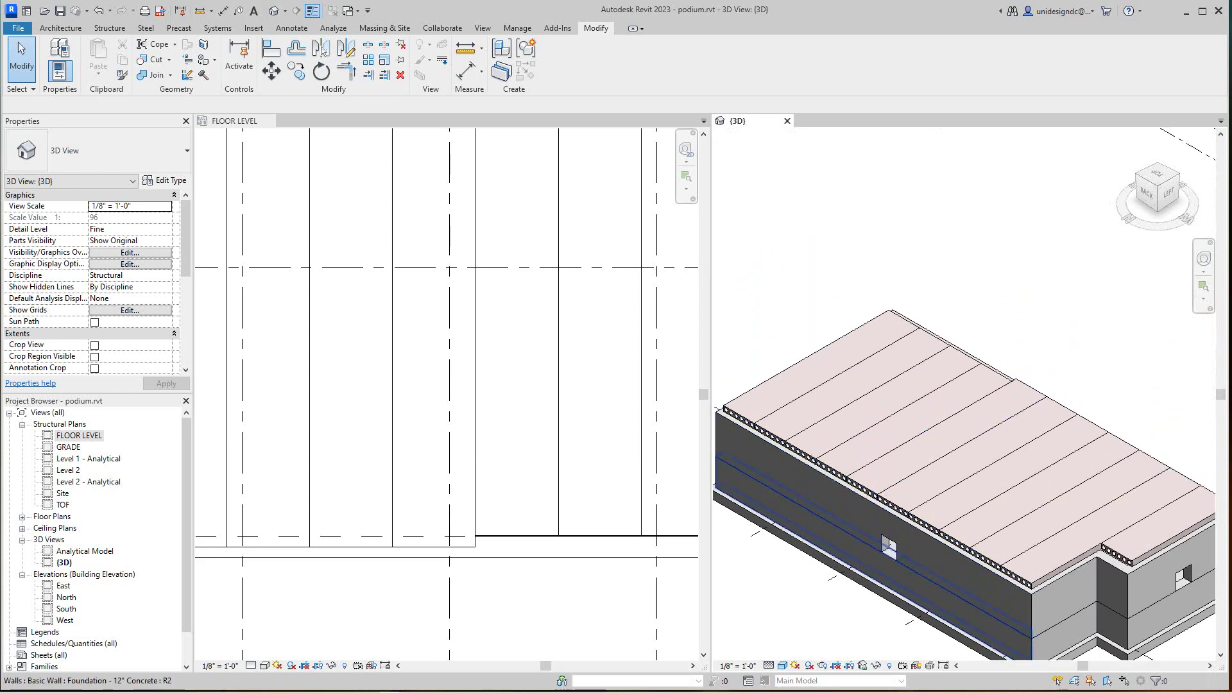
- Extend the south end of the slab just east of grid 4 to line up with the adjacent extended slab
{"action": "left_click", "coordinate": [518, 535]}
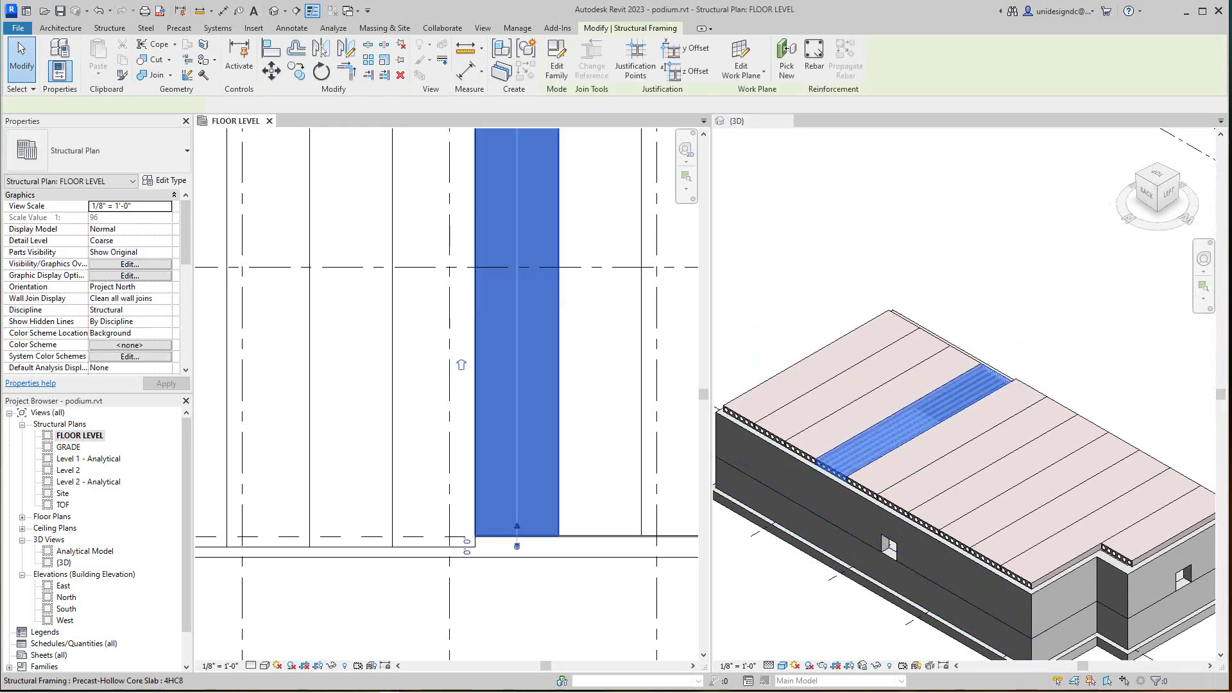
{"action": "scroll", "coordinate": [516, 556], "scroll_direction": "up", "scroll_amount": 4}
{"action": "scroll", "coordinate": [517, 542], "scroll_direction": "up", "scroll_amount": 2}
{"action": "key", "text": "Escape"}
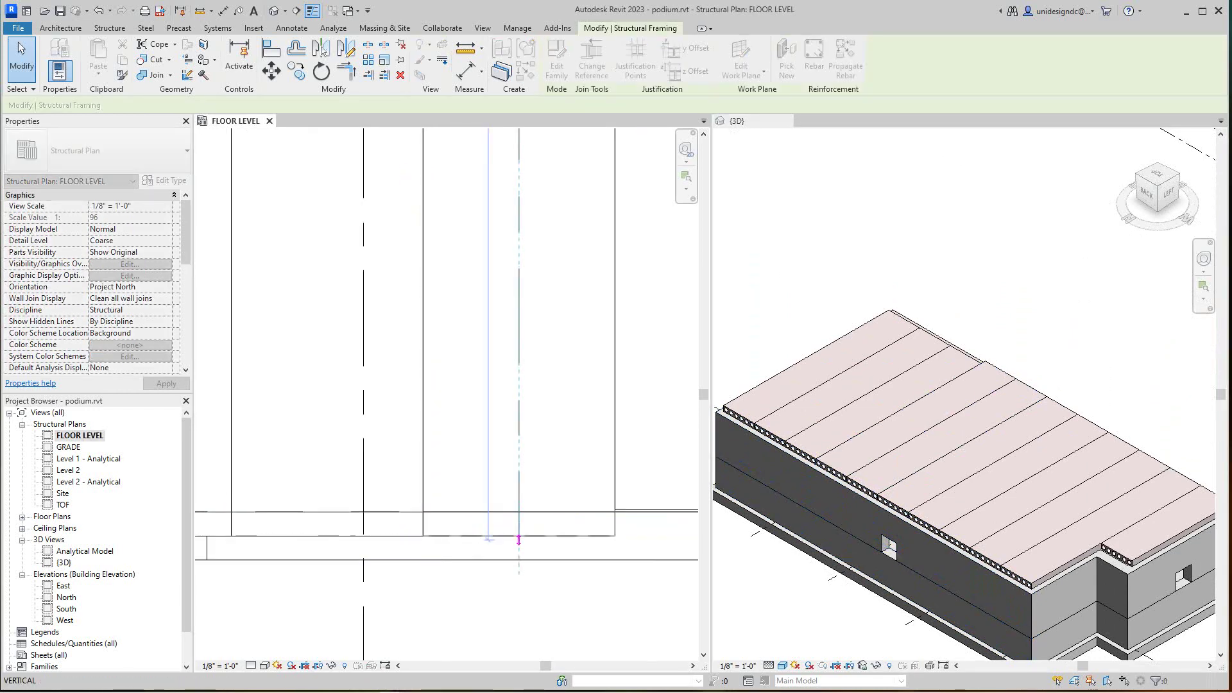
{"action": "left_click_drag", "start_coordinate": [518, 535], "coordinate": [518, 536]}
{"action": "scroll", "coordinate": [487, 521], "scroll_direction": "down", "scroll_amount": 4}
{"action": "middle_click_drag", "start_coordinate": [488, 521], "coordinate": [333, 526]}
{"action": "key", "text": "Escape"}
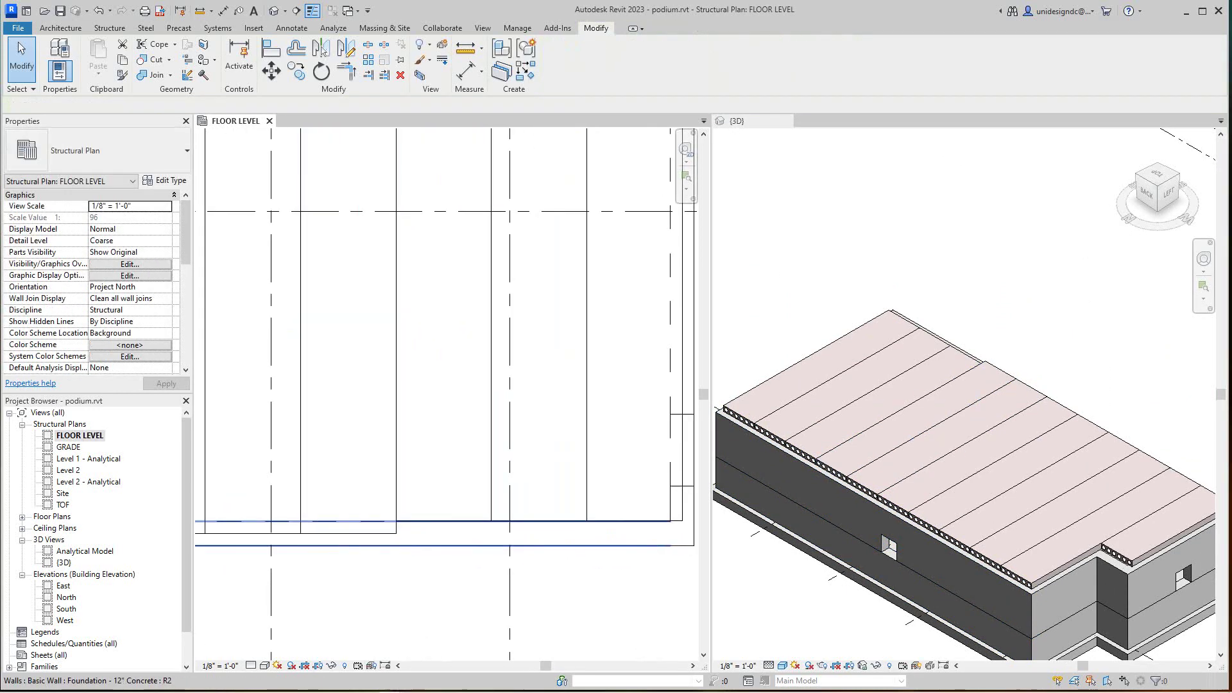
- Extend the south end of the slab just west of grid 5 to the middle of the south foundation wall
{"action": "left_click", "coordinate": [443, 517]}
{"action": "scroll", "coordinate": [443, 523], "scroll_direction": "up", "scroll_amount": 2}
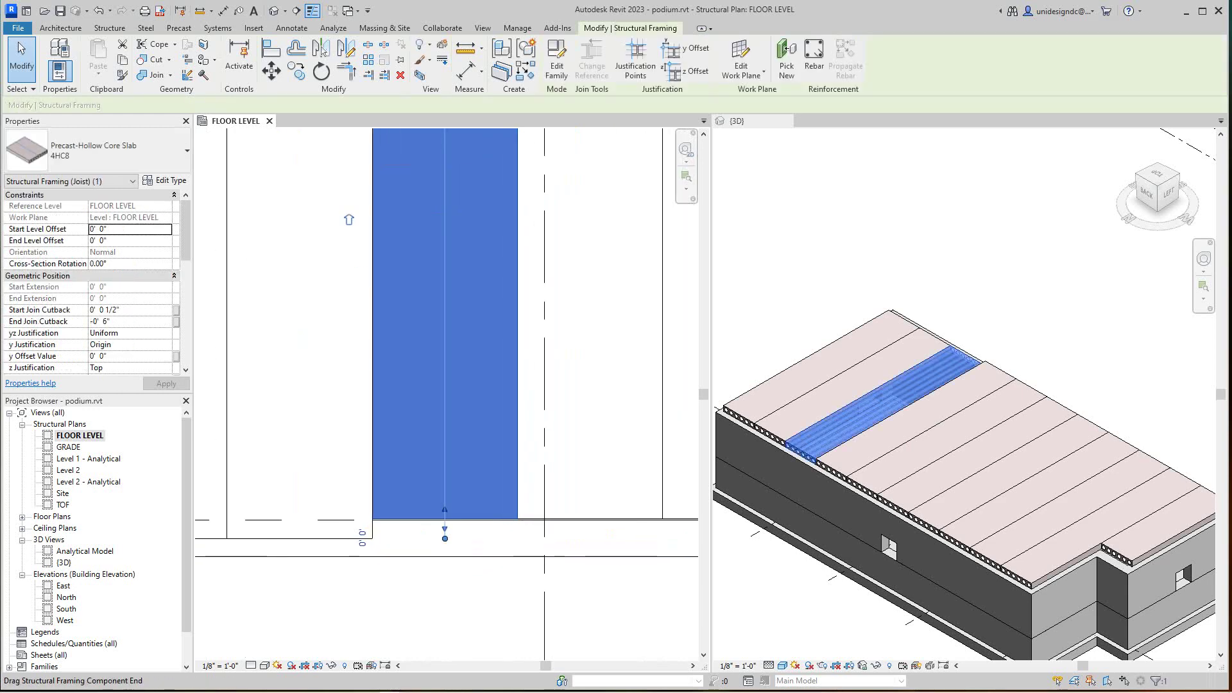
{"action": "left_click_drag", "start_coordinate": [444, 538], "coordinate": [445, 540]}
{"action": "key", "text": "Escape"}
{"action": "scroll", "coordinate": [427, 539], "scroll_direction": "down", "scroll_amount": 1}
{"action": "middle_click_drag", "start_coordinate": [427, 539], "coordinate": [356, 548]}
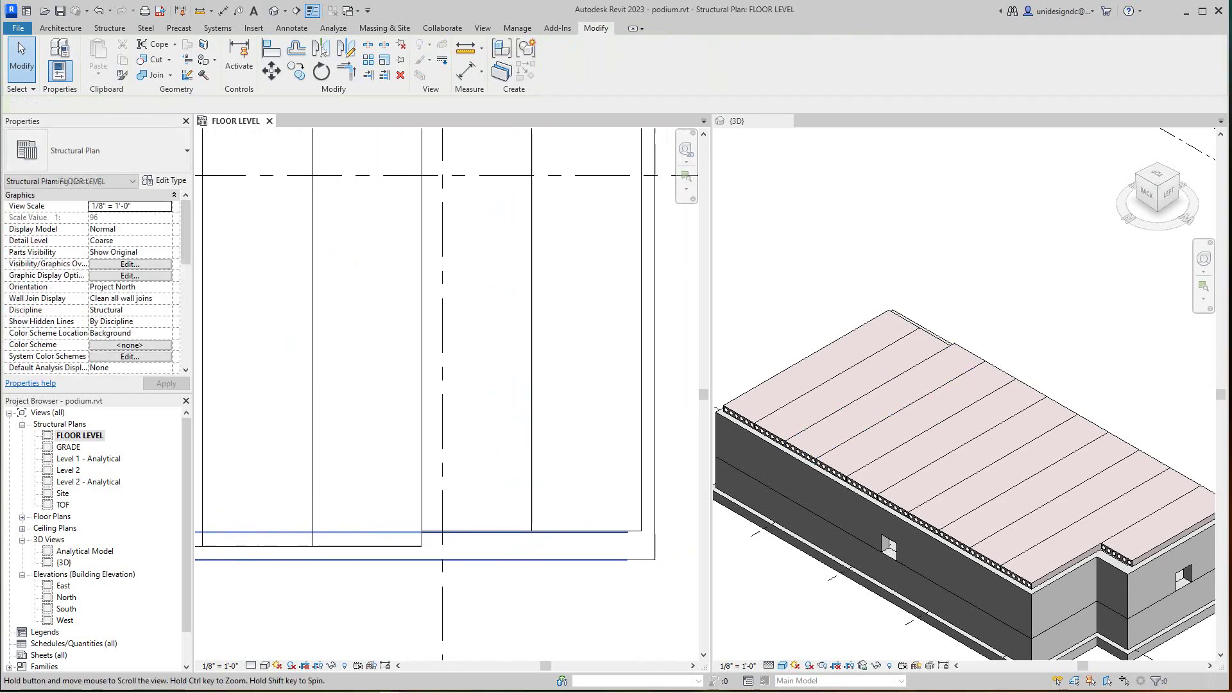
- Extend the south end of the slab at grid 5 to line up with the adjacent extended slab
{"action": "middle_click_drag", "start_coordinate": [491, 577], "coordinate": [490, 590]}
{"action": "left_click", "coordinate": [485, 529]}
{"action": "scroll", "coordinate": [485, 531], "scroll_direction": "up", "scroll_amount": 2}
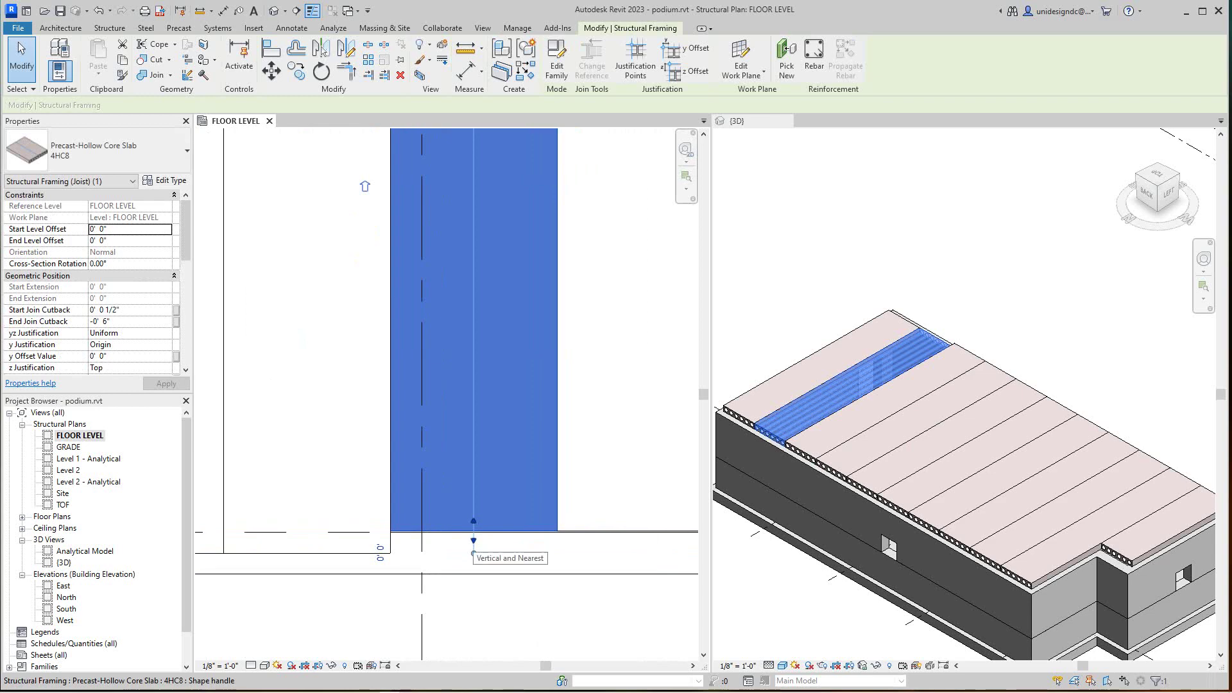
{"action": "key", "text": "Escape"}
{"action": "scroll", "coordinate": [474, 544], "scroll_direction": "down", "scroll_amount": 2}
- Extend the south end of the easternmost slab to the middle of the south foundation wall
{"action": "left_click", "coordinate": [474, 531]}
{"action": "scroll", "coordinate": [474, 532], "scroll_direction": "up", "scroll_amount": 2}
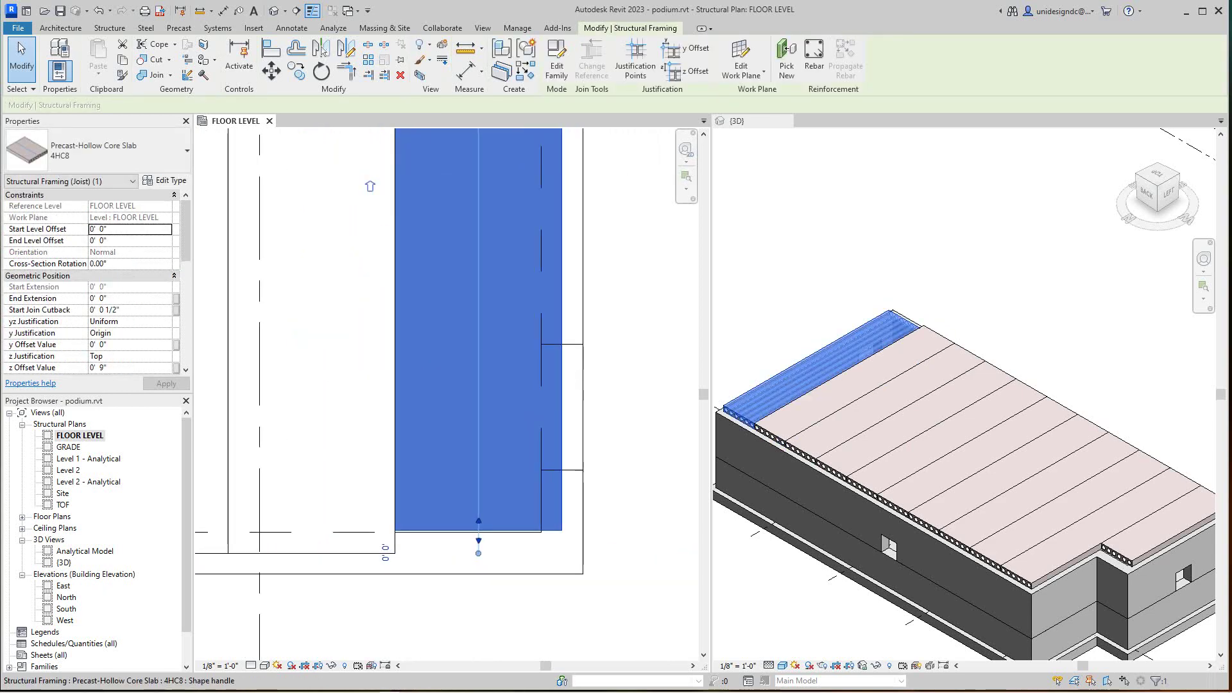
{"action": "left_click_drag", "start_coordinate": [478, 540], "coordinate": [478, 553]}
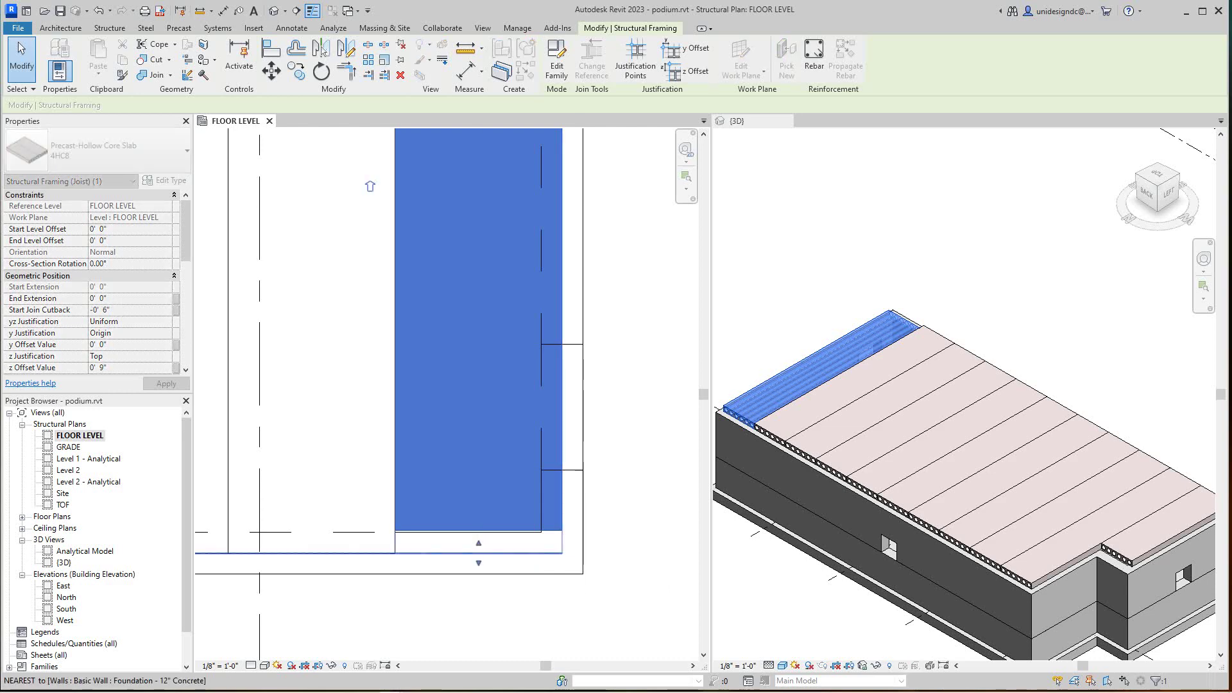
{"action": "key", "text": "Escape"}
{"action": "scroll", "coordinate": [352, 521], "scroll_direction": "down", "scroll_amount": 5}
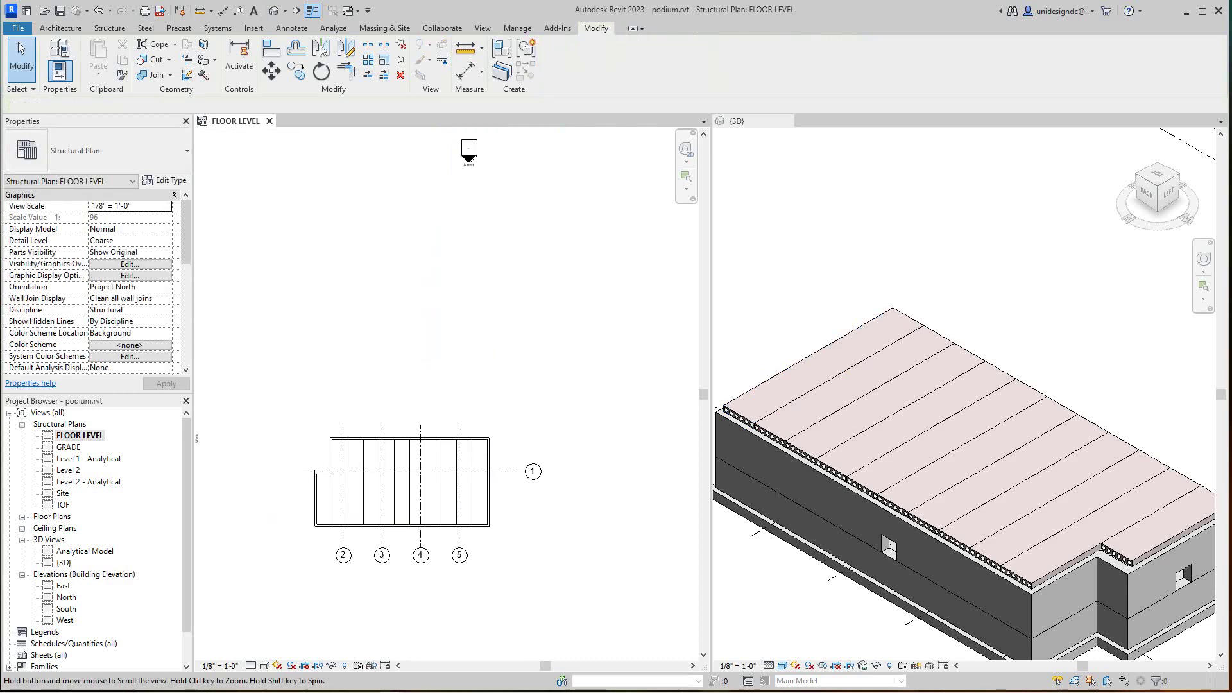
- Examine the extended slabs and their bearing on the foundation walls from several sides in the 3D view
{"action": "left_click", "coordinate": [1155, 200]}
{"action": "scroll", "coordinate": [1089, 313], "scroll_direction": "down", "scroll_amount": 2}
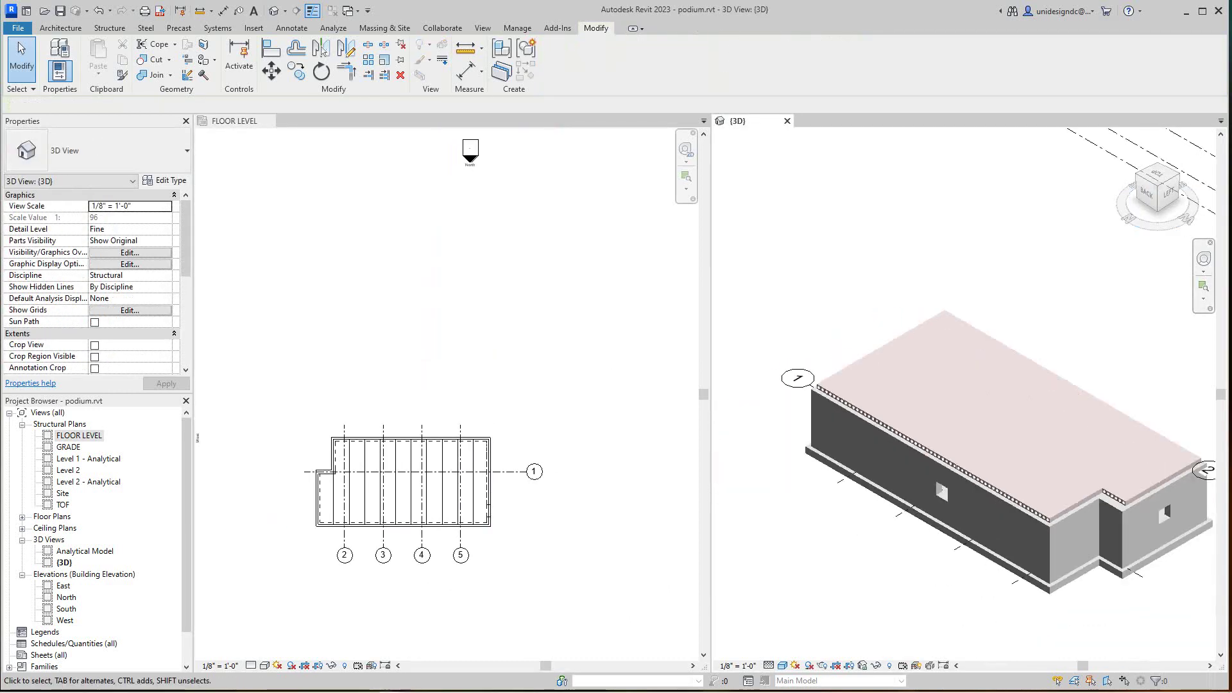
{"action": "middle_click_drag", "start_coordinate": [1090, 313], "coordinate": [1012, 342]}
{"action": "left_click_drag", "start_coordinate": [1169, 193], "coordinate": [1110, 196]}
{"action": "scroll", "coordinate": [860, 488], "scroll_direction": "down", "scroll_amount": 1}
{"action": "middle_click_drag", "start_coordinate": [860, 488], "coordinate": [1057, 333]}
{"action": "scroll", "coordinate": [916, 507], "scroll_direction": "up", "scroll_amount": 5}
{"action": "middle_click_drag", "start_coordinate": [916, 506], "coordinate": [956, 552]}
{"action": "scroll", "coordinate": [959, 590], "scroll_direction": "down", "scroll_amount": 3}
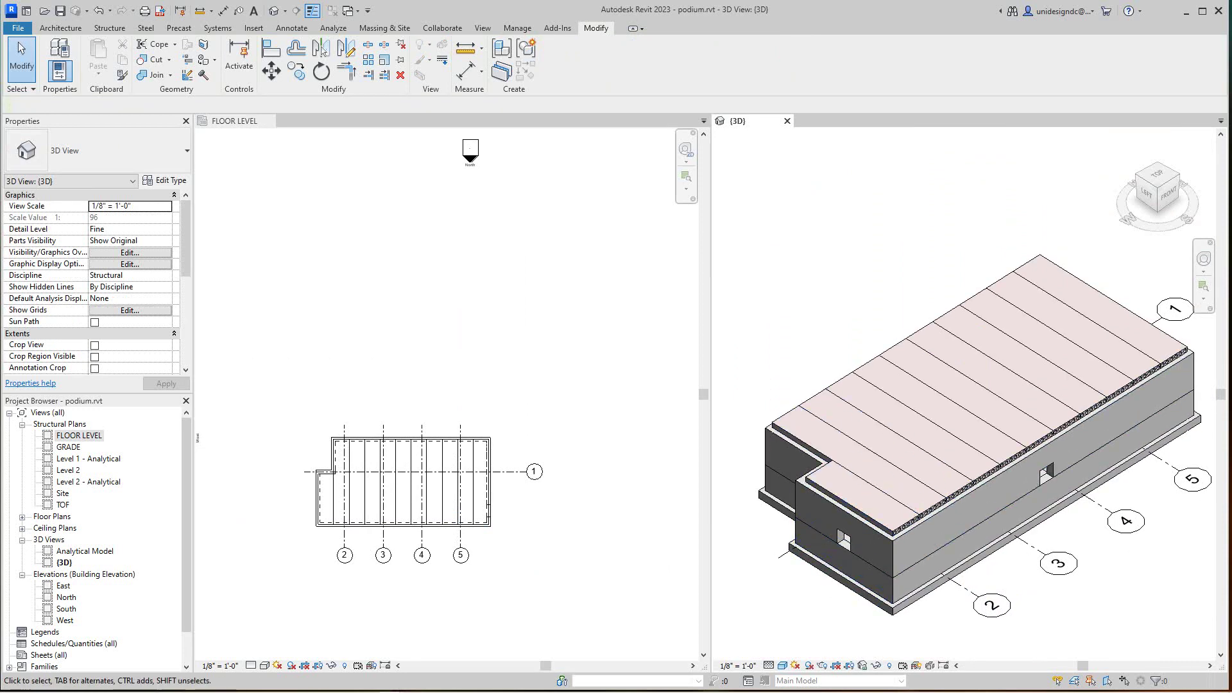
- Try to cut a 2'-0" by 3'-0" rectangular opening by face with the slab just east of grid 4 as host
{"action": "scroll", "coordinate": [436, 496], "scroll_direction": "up", "scroll_amount": 2}
{"action": "scroll", "coordinate": [430, 501], "scroll_direction": "up", "scroll_amount": 3}
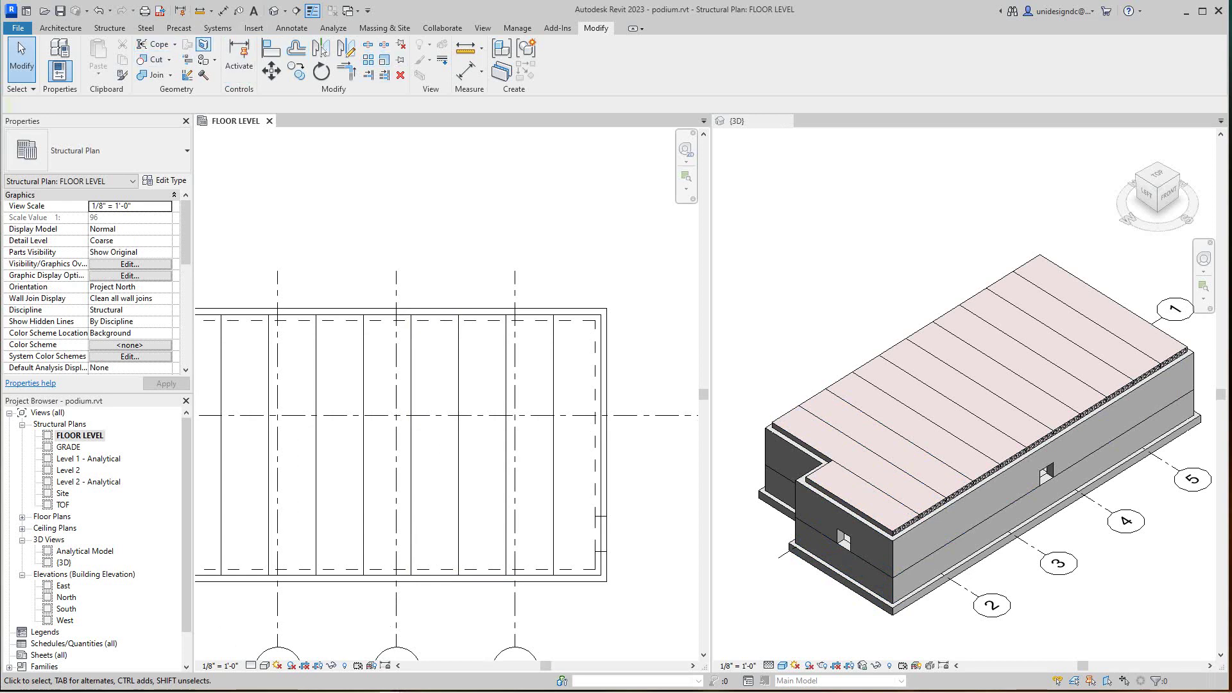
{"action": "left_click", "coordinate": [179, 28]}
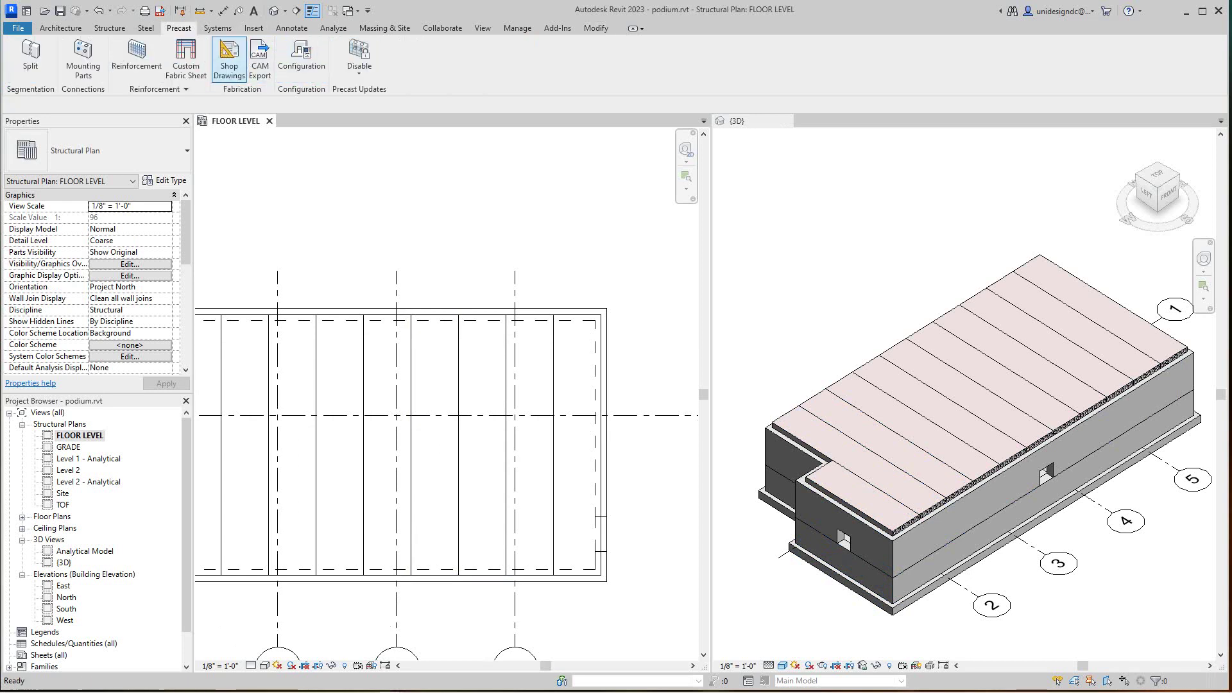
{"action": "left_click", "coordinate": [109, 28]}
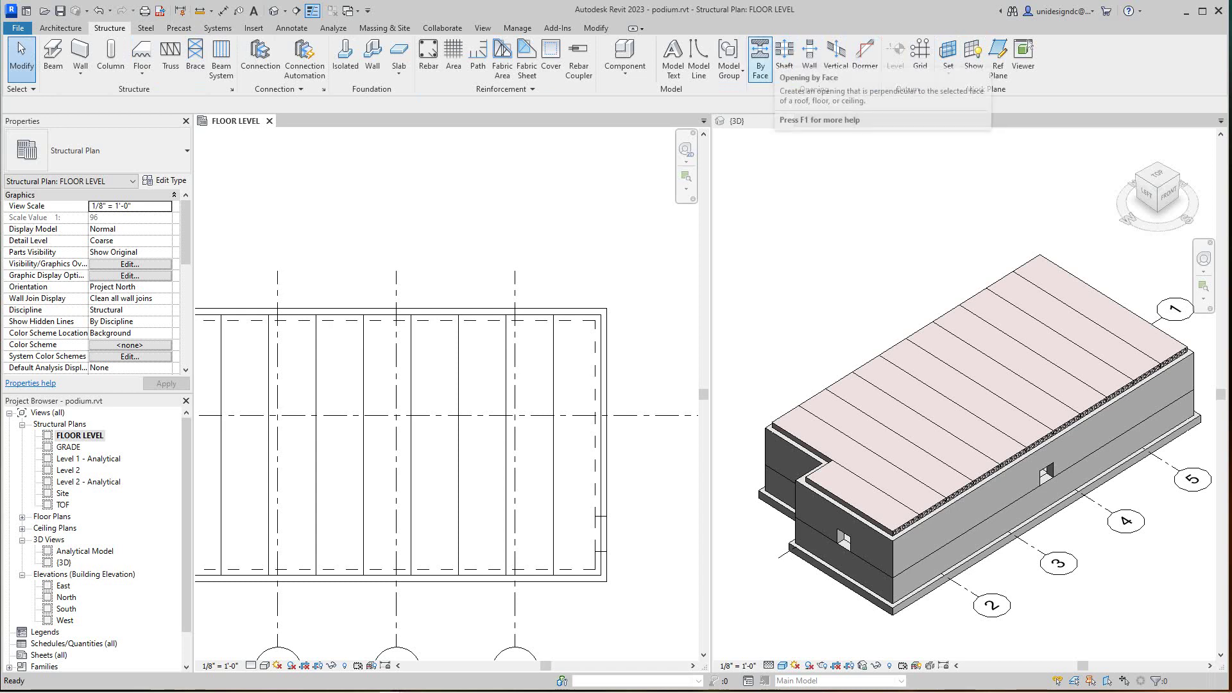
{"action": "left_click", "coordinate": [759, 58]}
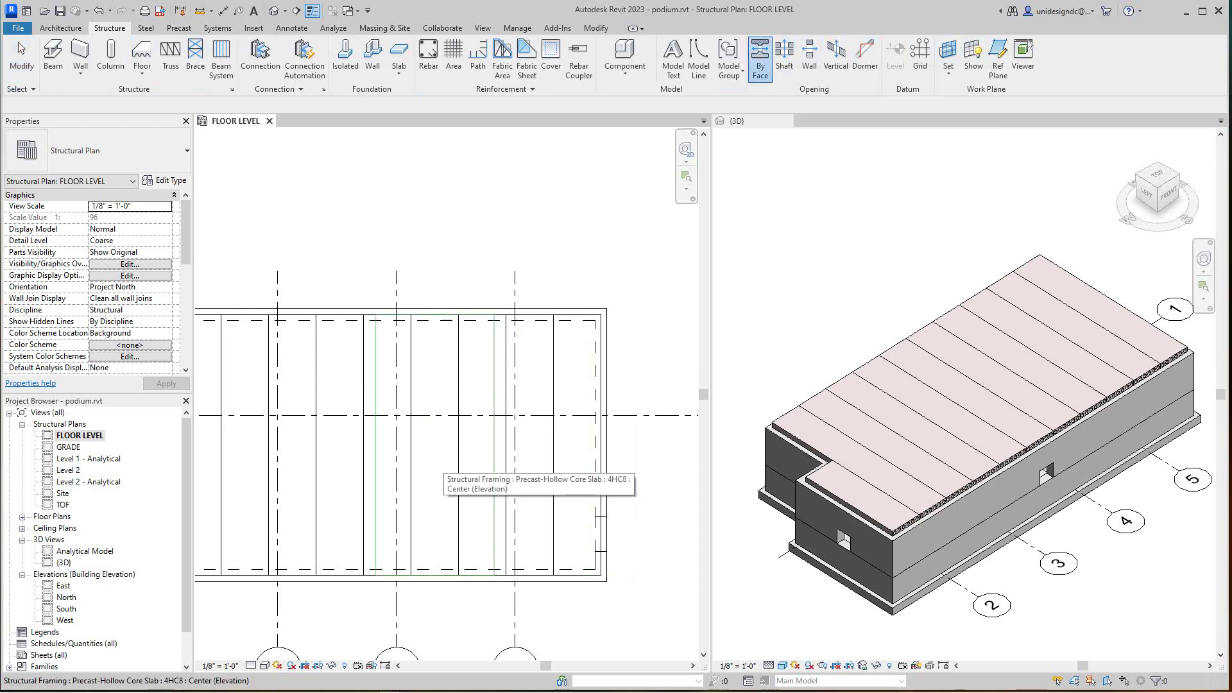
{"action": "left_click", "coordinate": [436, 465]}
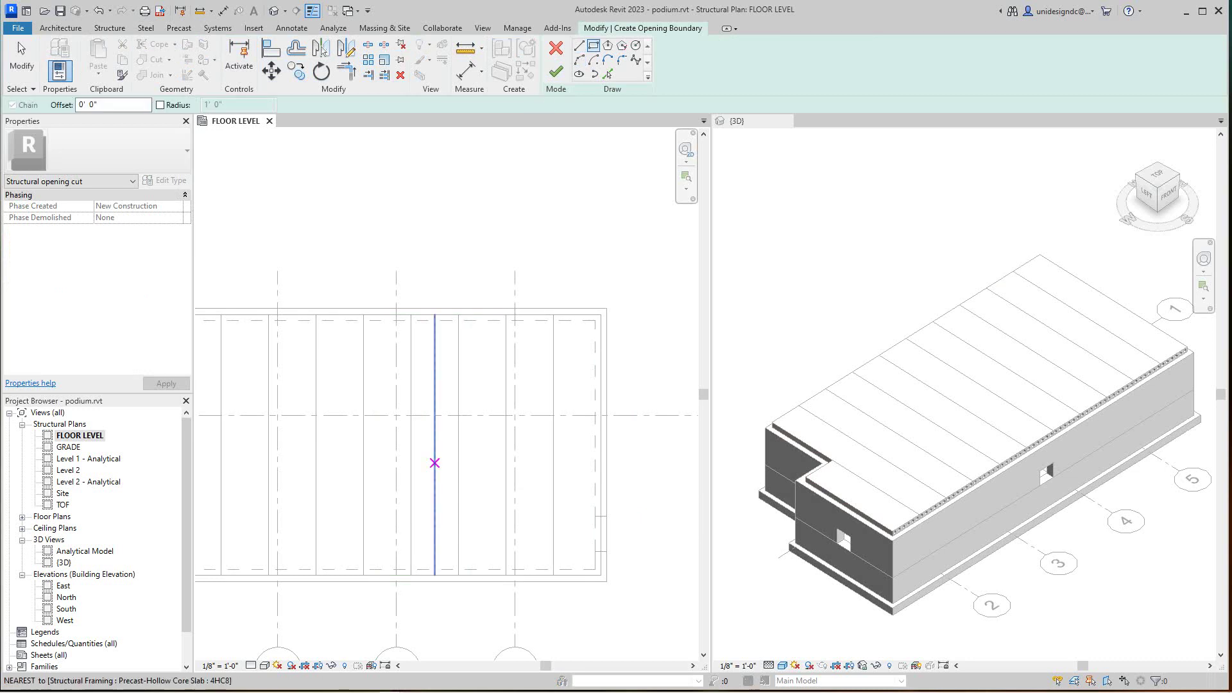
{"action": "scroll", "coordinate": [456, 465], "scroll_direction": "up", "scroll_amount": 2}
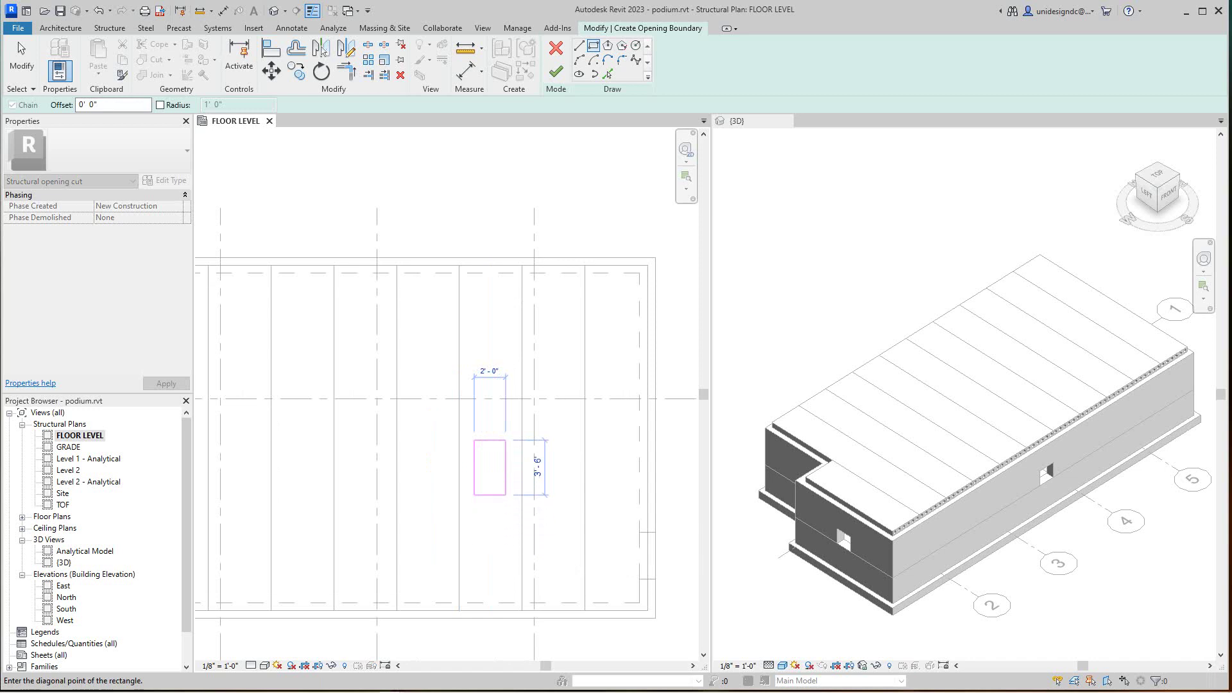
{"action": "left_click", "coordinate": [506, 488]}
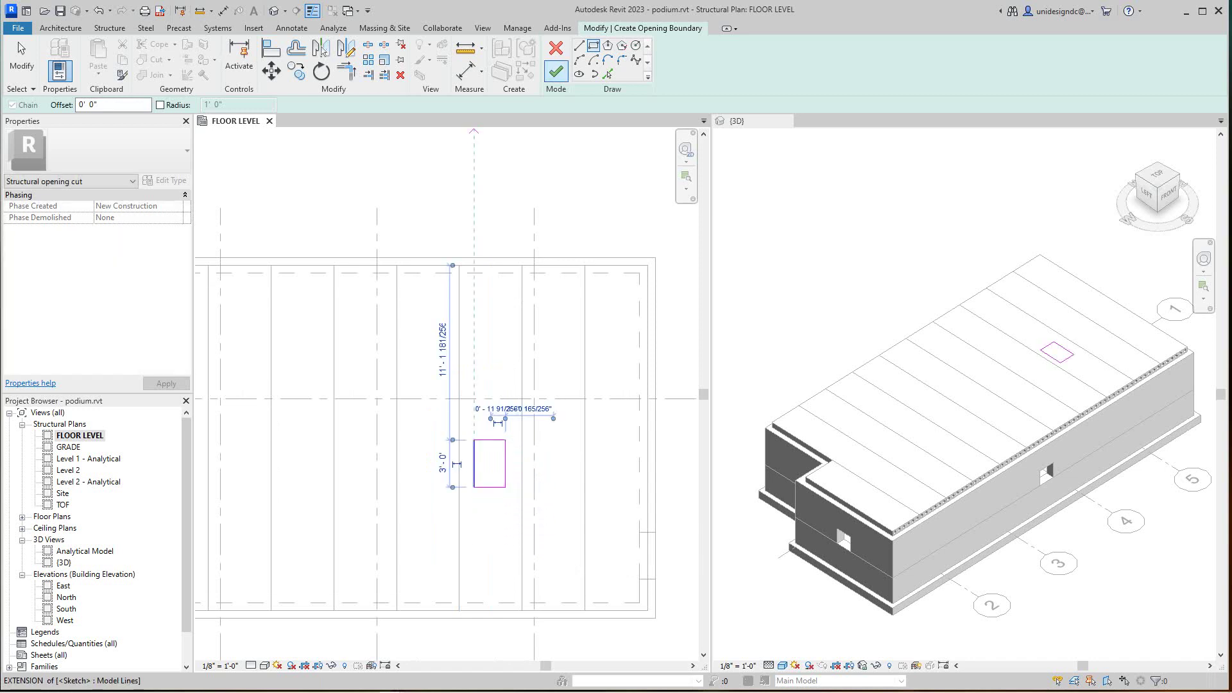
{"action": "left_click", "coordinate": [555, 70]}
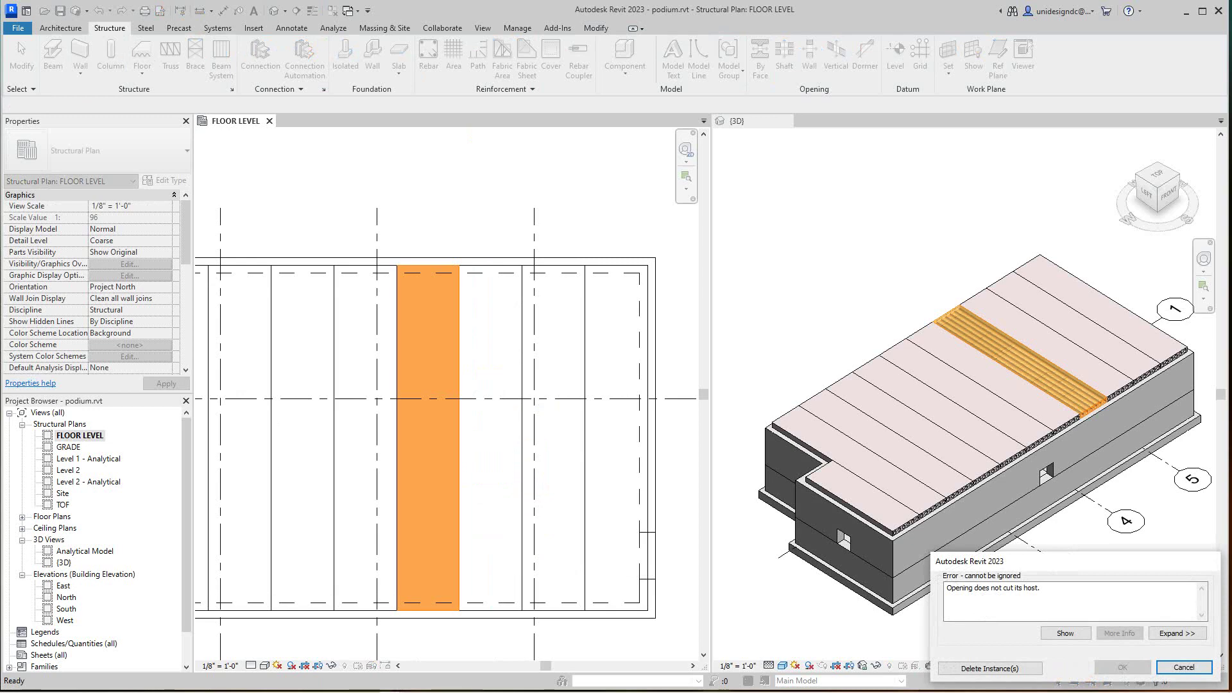
{"action": "left_click", "coordinate": [1184, 668]}
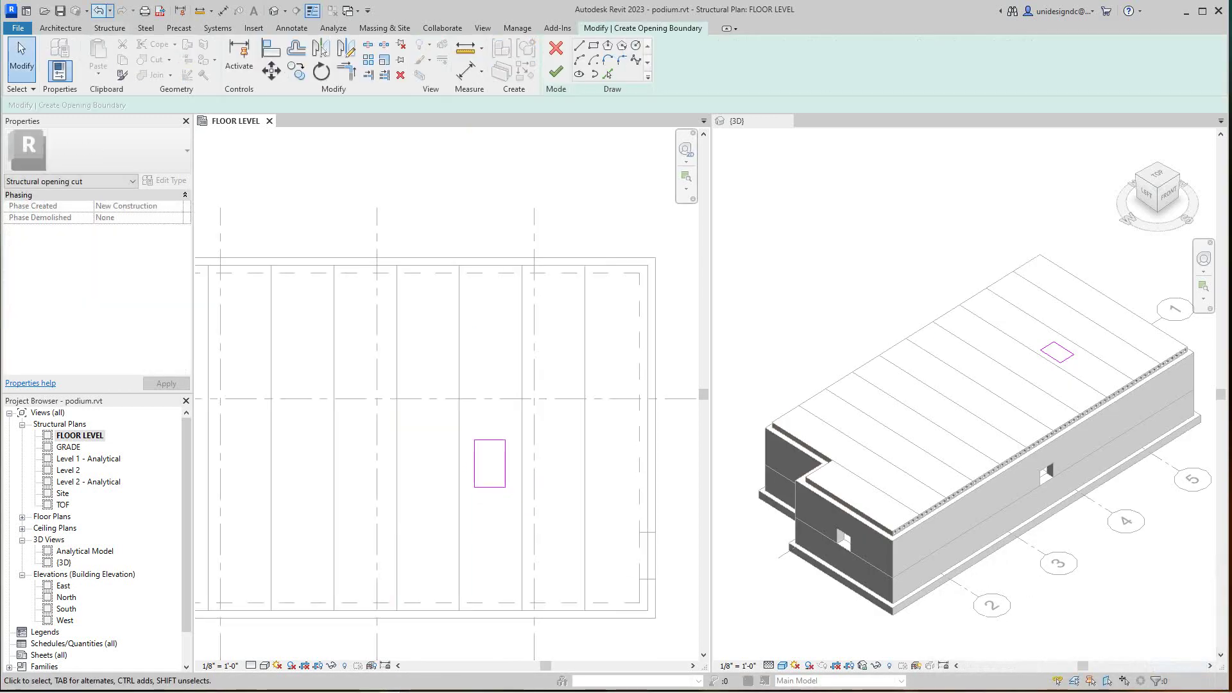
{"action": "left_click", "coordinate": [99, 11]}
- Extend the south end of the easternmost slab to mid-wall again, in line with the slab at grid 5
{"action": "scroll", "coordinate": [642, 596], "scroll_direction": "up", "scroll_amount": 5}
{"action": "scroll", "coordinate": [527, 339], "scroll_direction": "down", "scroll_amount": 2}
{"action": "middle_click_drag", "start_coordinate": [513, 340], "coordinate": [503, 430]}
{"action": "scroll", "coordinate": [499, 598], "scroll_direction": "down", "scroll_amount": 1}
{"action": "middle_click_drag", "start_coordinate": [499, 598], "coordinate": [509, 534]}
{"action": "scroll", "coordinate": [508, 534], "scroll_direction": "up", "scroll_amount": 3}
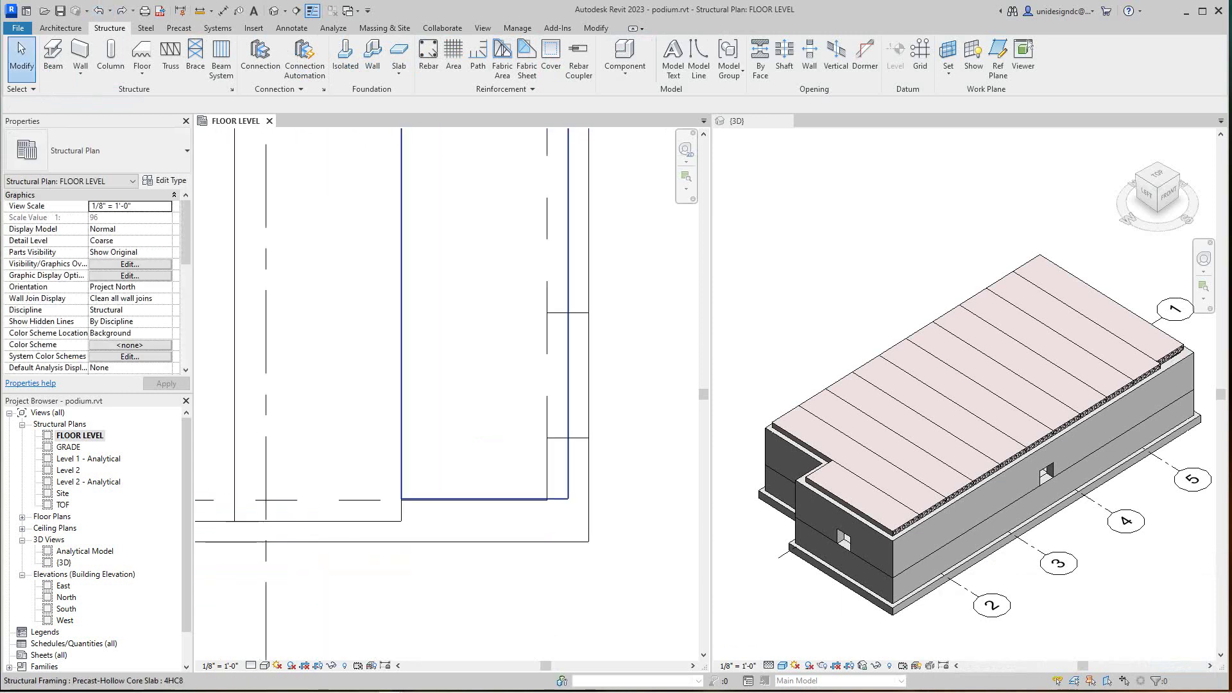
{"action": "left_click", "coordinate": [512, 499]}
{"action": "scroll", "coordinate": [516, 517], "scroll_direction": "up", "scroll_amount": 3}
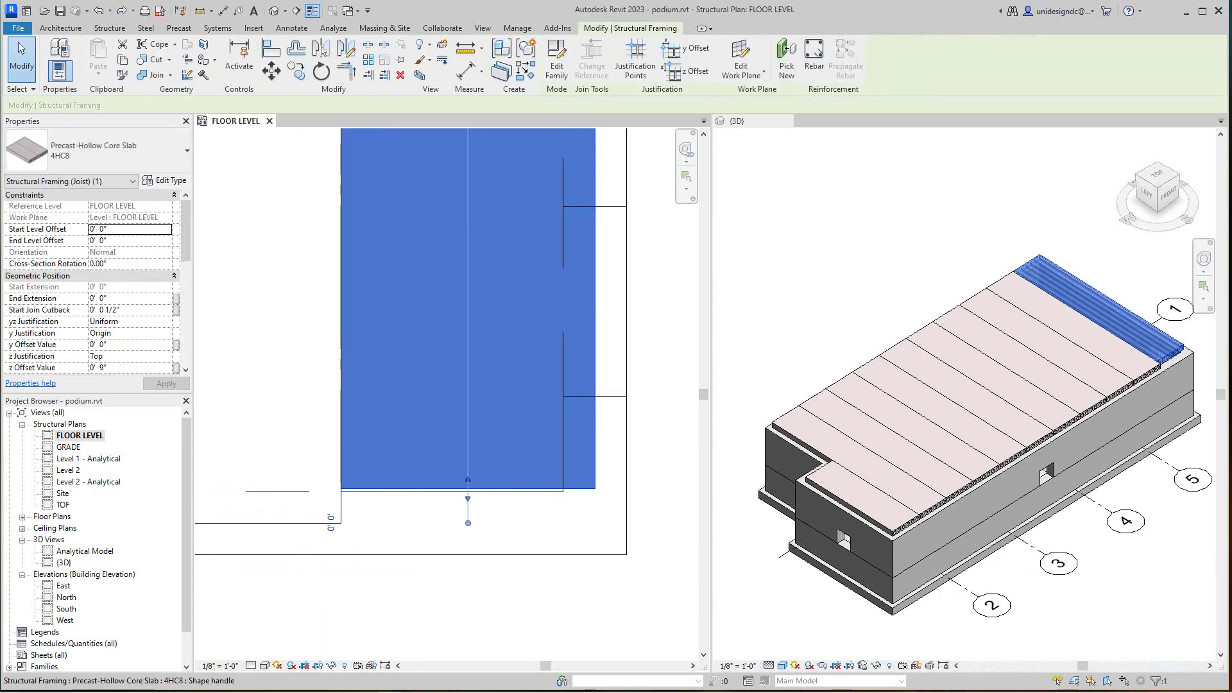
{"action": "left_click_drag", "start_coordinate": [467, 498], "coordinate": [467, 523]}
{"action": "key", "text": "Escape"}
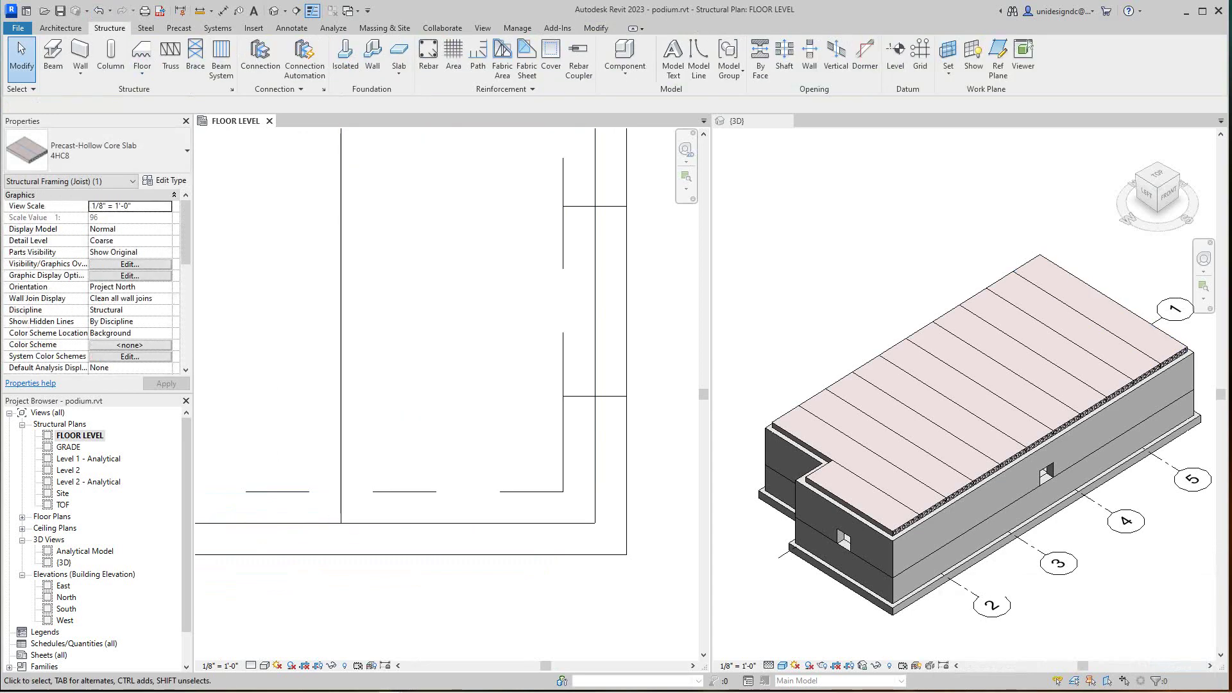
- Place an east-facing building section through the slab end and south foundation wall between grids 2 and 3
{"action": "scroll", "coordinate": [473, 520], "scroll_direction": "down", "scroll_amount": 3}
{"action": "scroll", "coordinate": [763, 496], "scroll_direction": "down", "scroll_amount": 2}
{"action": "scroll", "coordinate": [927, 517], "scroll_direction": "up", "scroll_amount": 1}
{"action": "scroll", "coordinate": [916, 522], "scroll_direction": "down", "scroll_amount": 3}
{"action": "scroll", "coordinate": [612, 444], "scroll_direction": "down", "scroll_amount": 8}
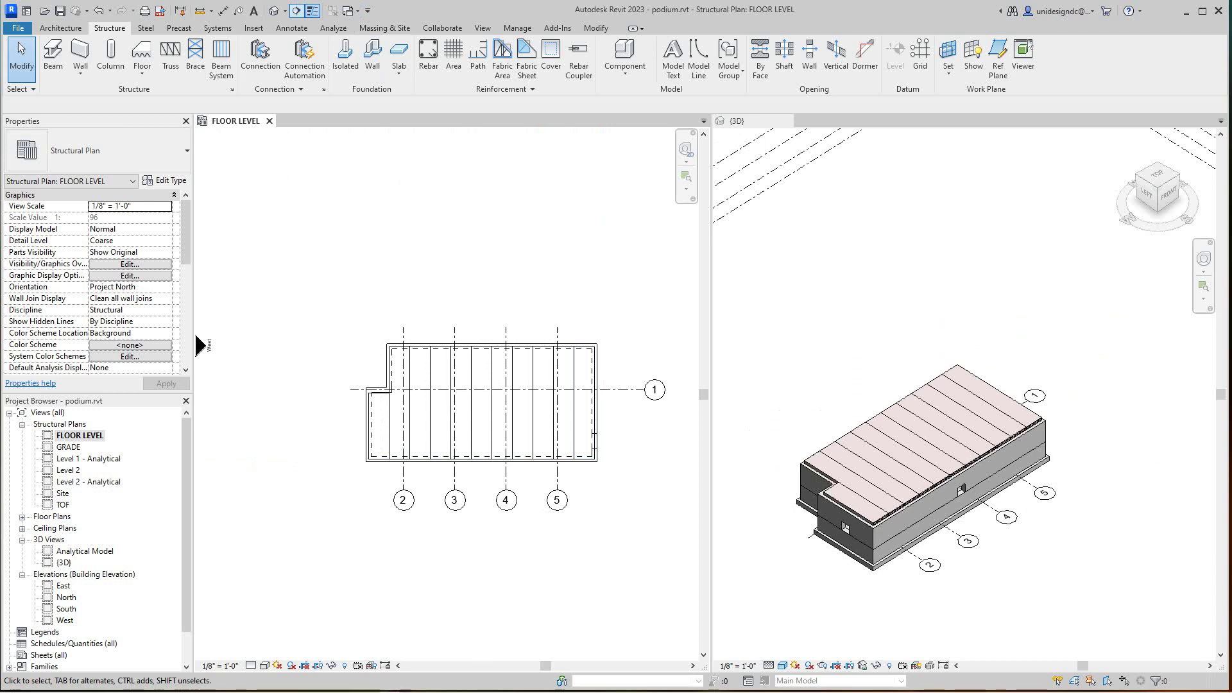
{"action": "left_click", "coordinate": [295, 10]}
{"action": "scroll", "coordinate": [413, 507], "scroll_direction": "up", "scroll_amount": 4}
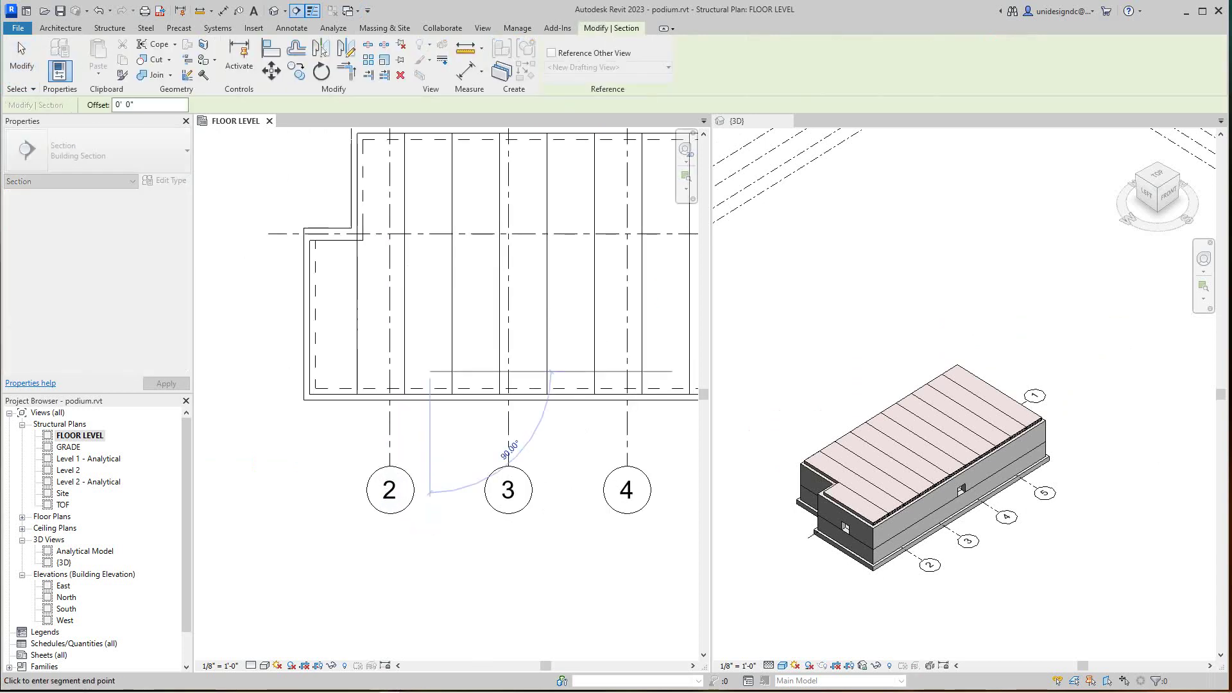
{"action": "left_click", "coordinate": [430, 431]}
{"action": "key", "text": "Escape"}
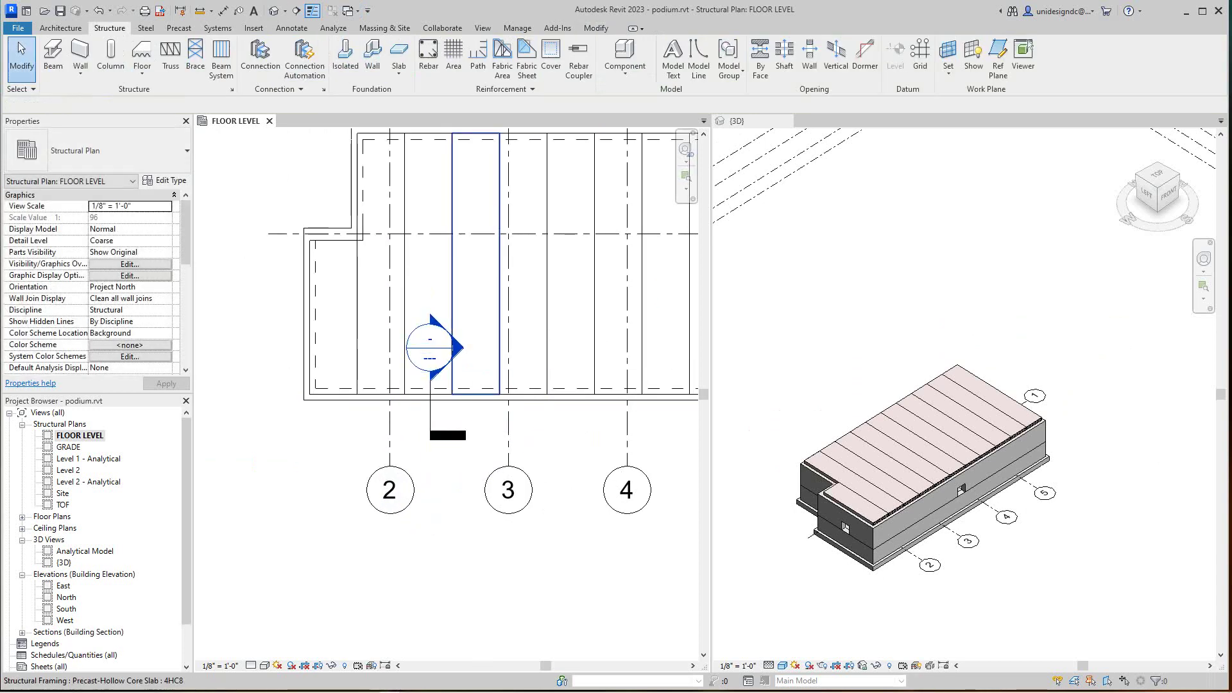
- Open the new section view and examine how the slab end bears on the foundation wall
{"action": "double_click", "coordinate": [457, 348]}
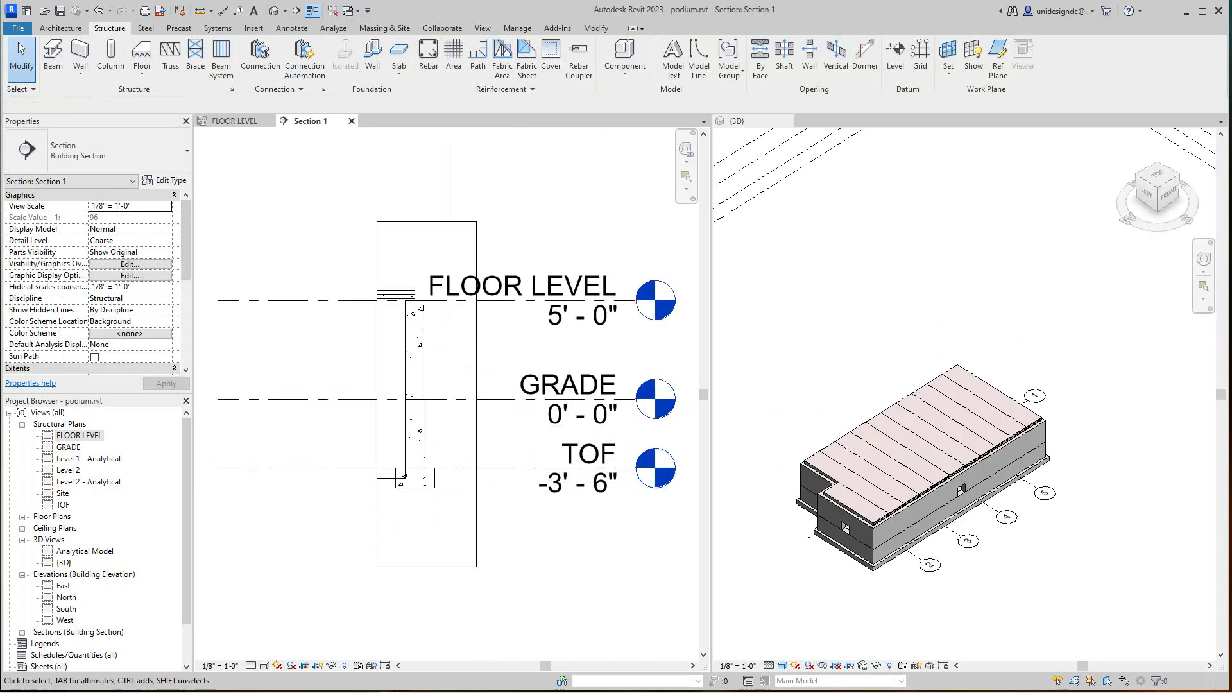
{"action": "scroll", "coordinate": [400, 209], "scroll_direction": "up", "scroll_amount": 5}
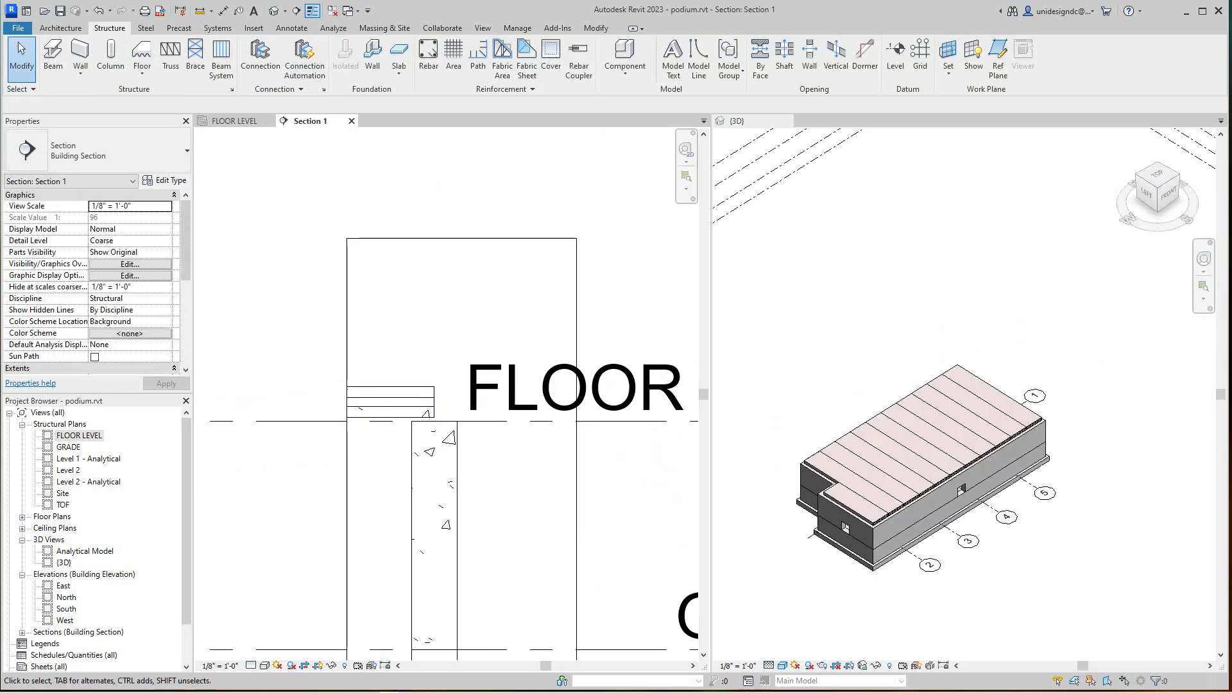
{"action": "scroll", "coordinate": [438, 443], "scroll_direction": "up", "scroll_amount": 2}
{"action": "scroll", "coordinate": [437, 389], "scroll_direction": "down", "scroll_amount": 1}
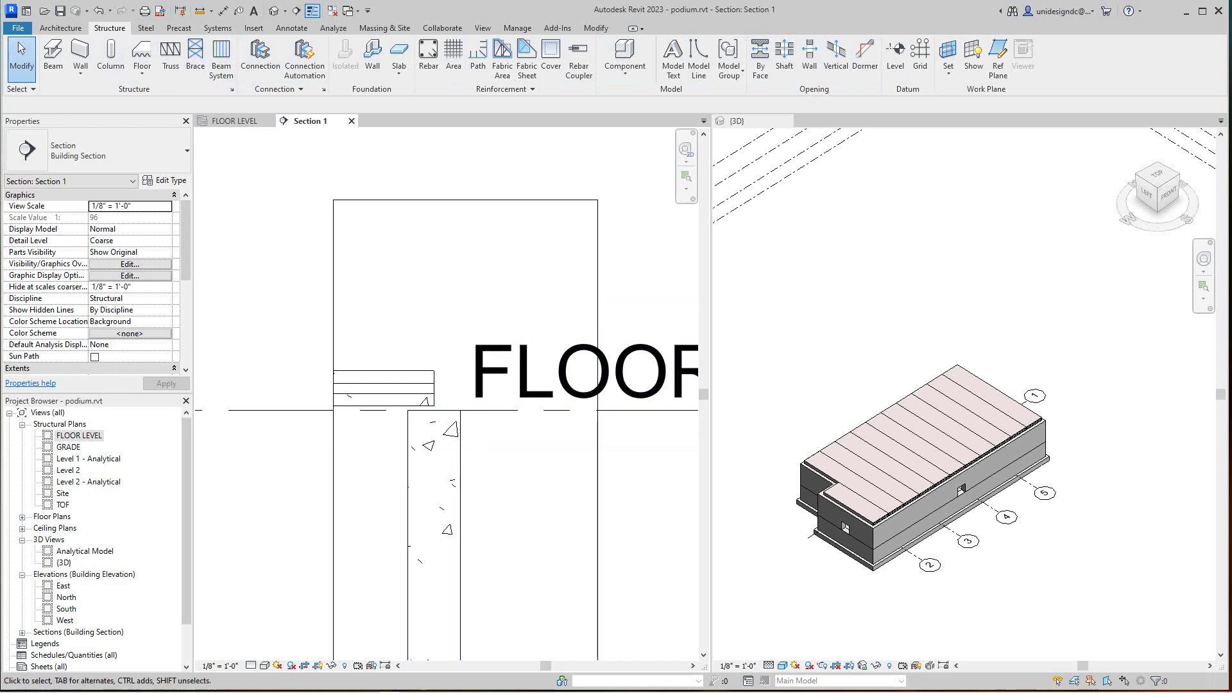
{"action": "left_click", "coordinate": [428, 54]}
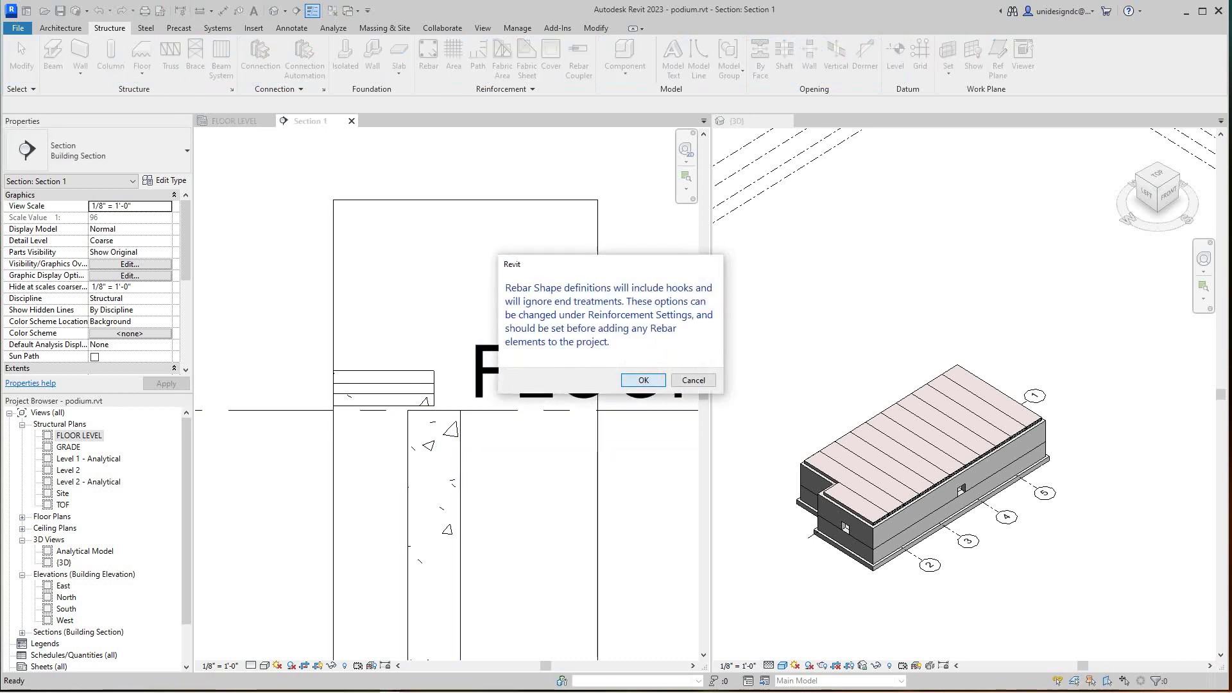
{"action": "left_click", "coordinate": [642, 380]}
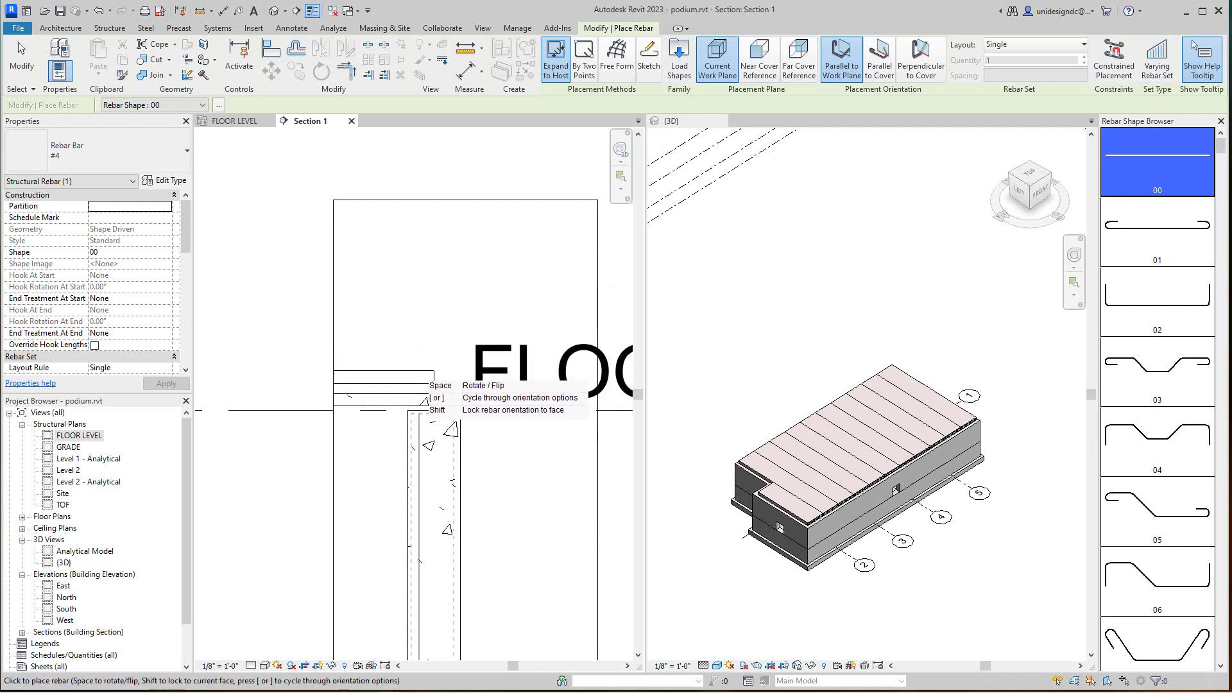
{"action": "scroll", "coordinate": [427, 383], "scroll_direction": "up", "scroll_amount": 3}
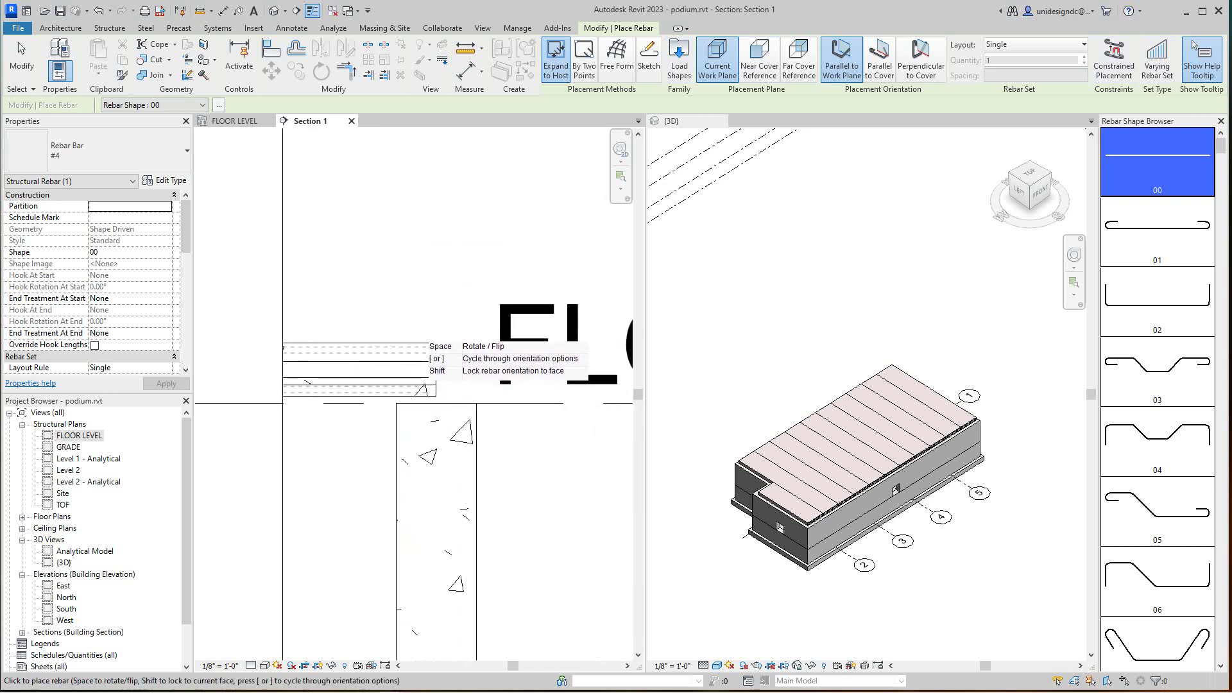
{"action": "scroll", "coordinate": [423, 333], "scroll_direction": "down", "scroll_amount": 2}
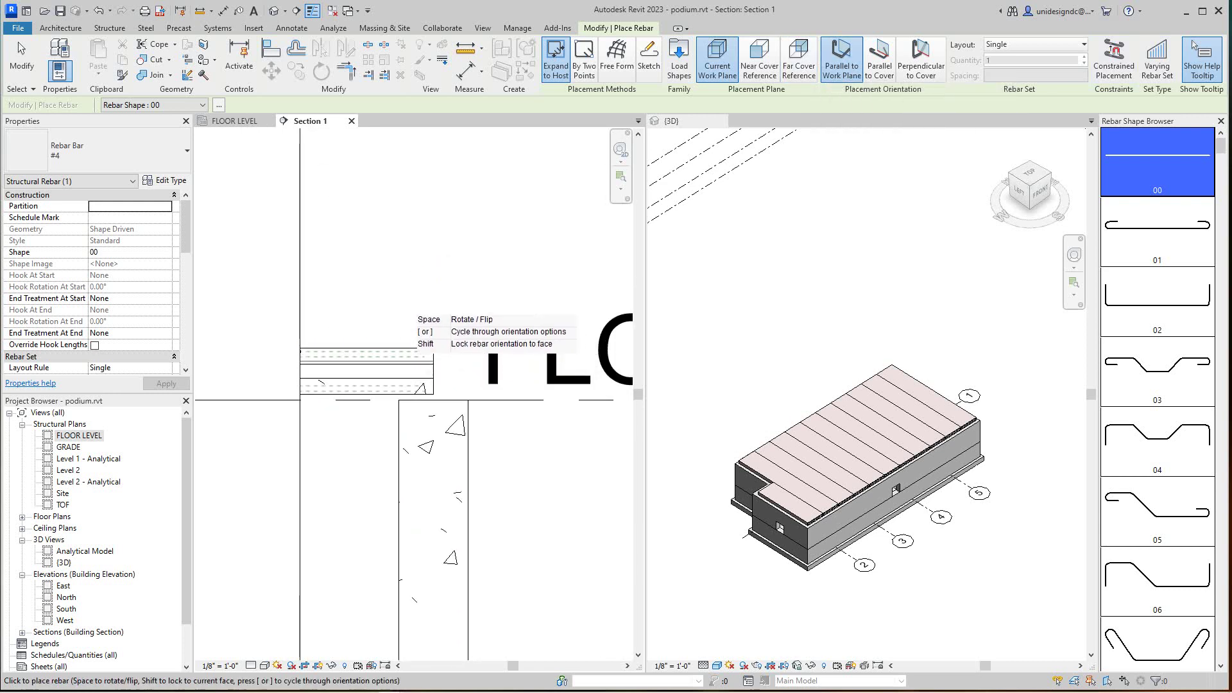
{"action": "scroll", "coordinate": [408, 349], "scroll_direction": "up", "scroll_amount": 1}
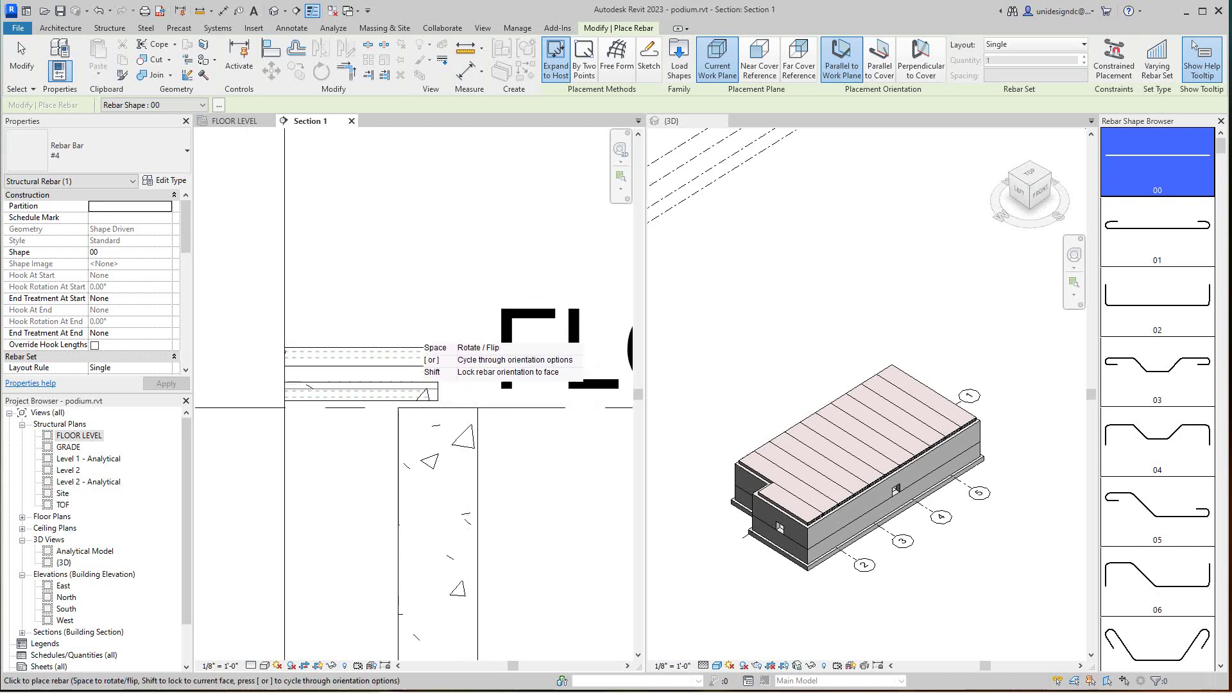
{"action": "scroll", "coordinate": [414, 385], "scroll_direction": "up", "scroll_amount": 2}
{"action": "key", "text": "Escape"}
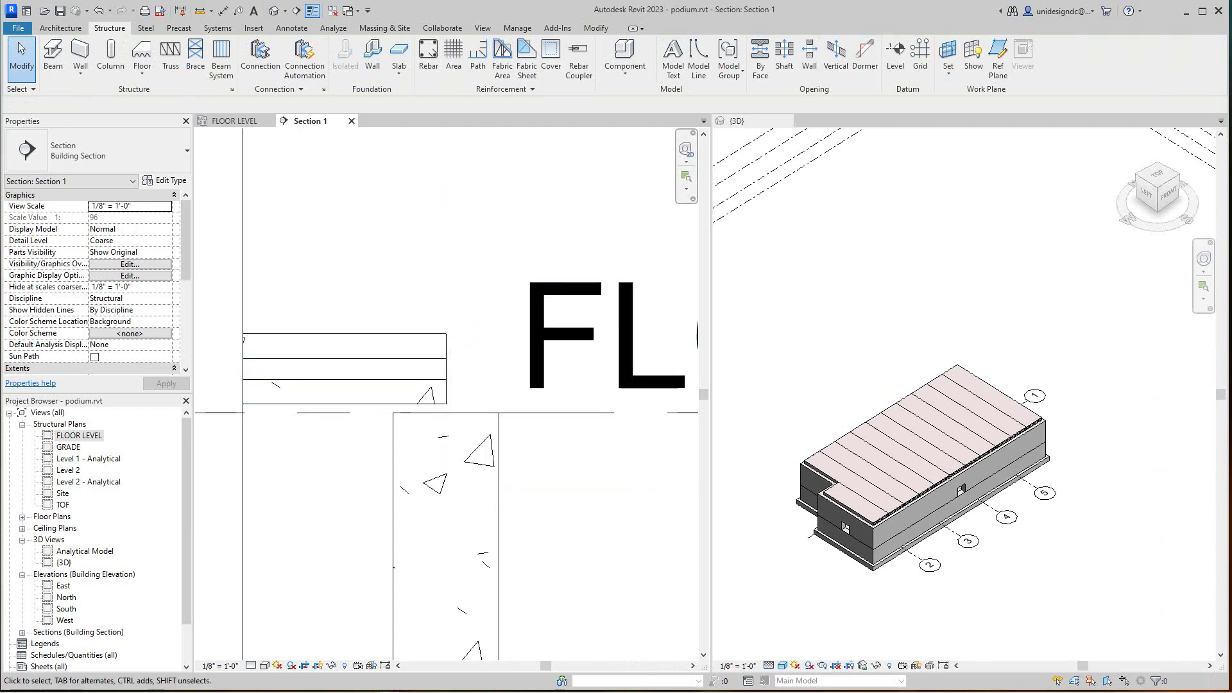
- Sketch a diagonal #4 rebar about 1'-10" long, hosted by the south foundation wall, running from the slab end down into the wall
{"action": "scroll", "coordinate": [401, 343], "scroll_direction": "down", "scroll_amount": 2}
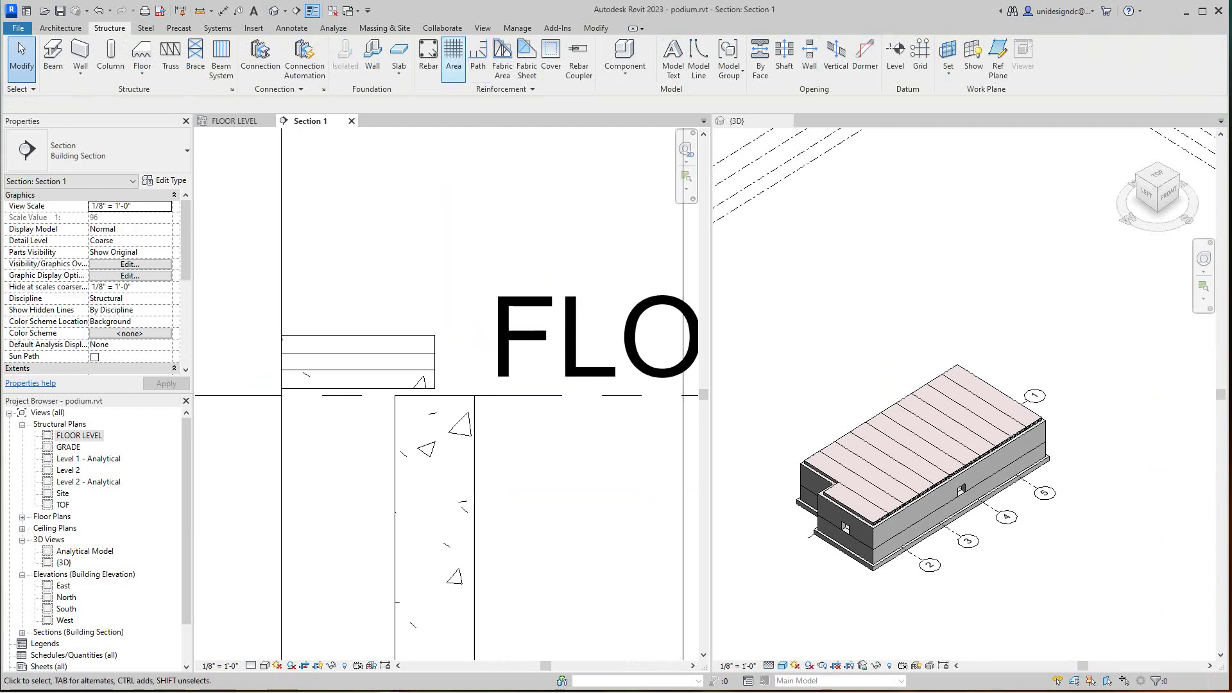
{"action": "left_click", "coordinate": [429, 59]}
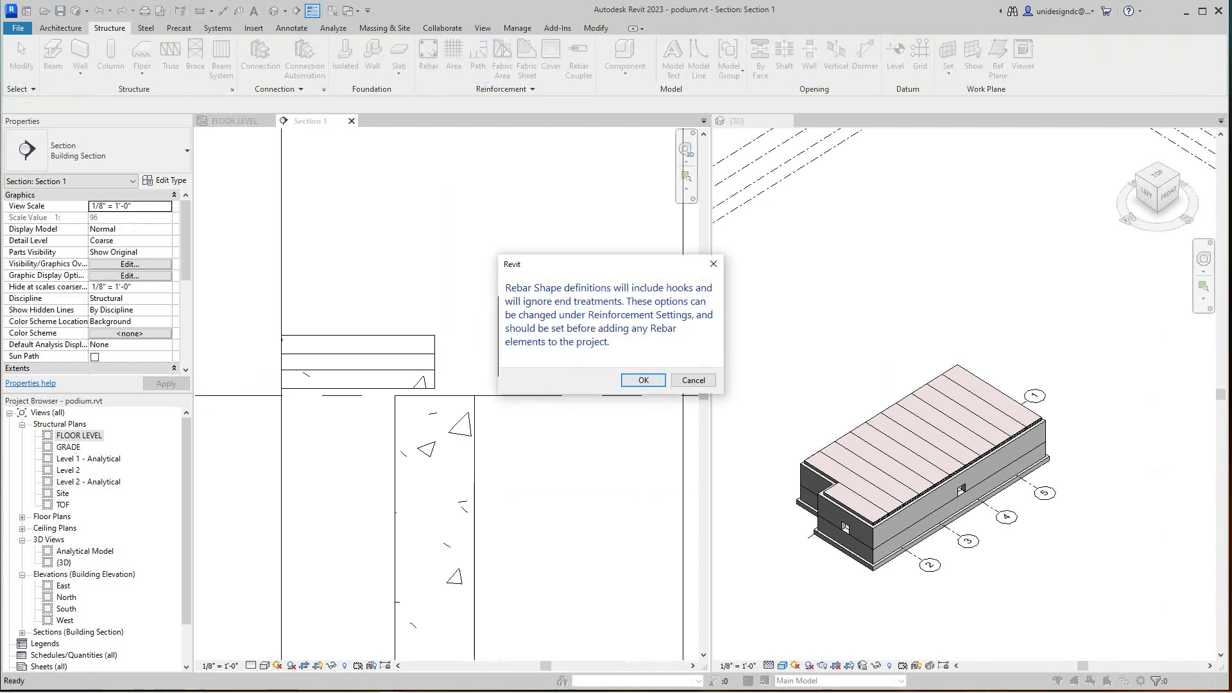
{"action": "left_click", "coordinate": [643, 380]}
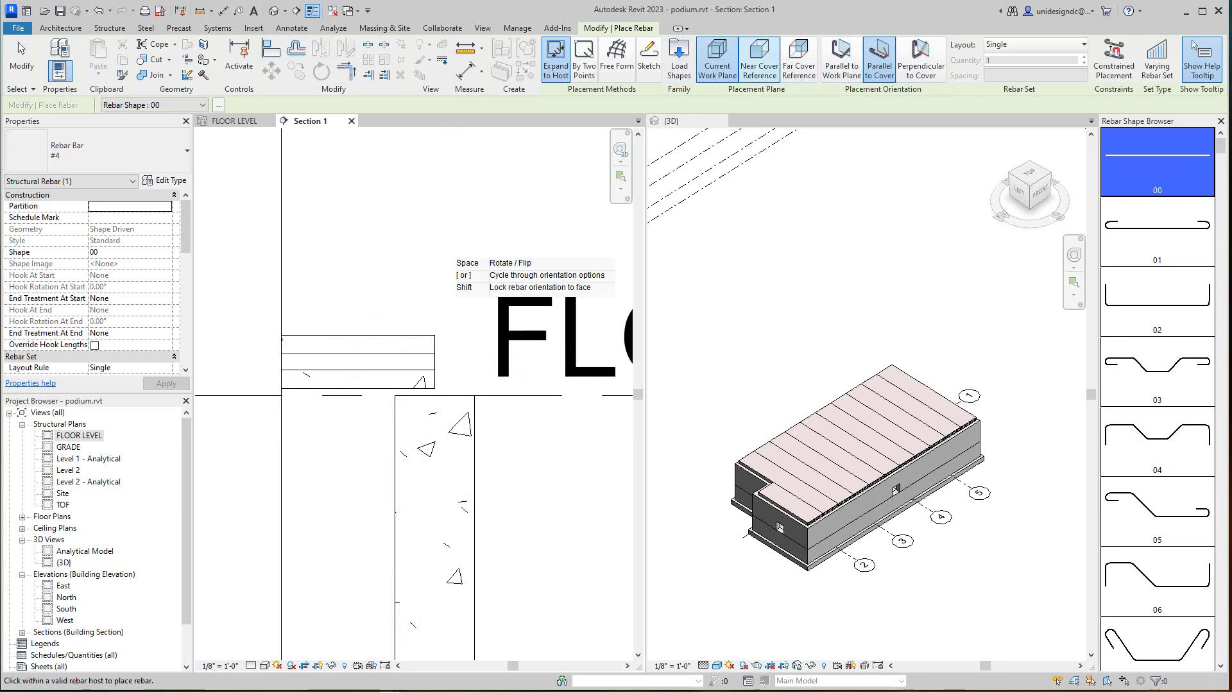
{"action": "left_click", "coordinate": [649, 61]}
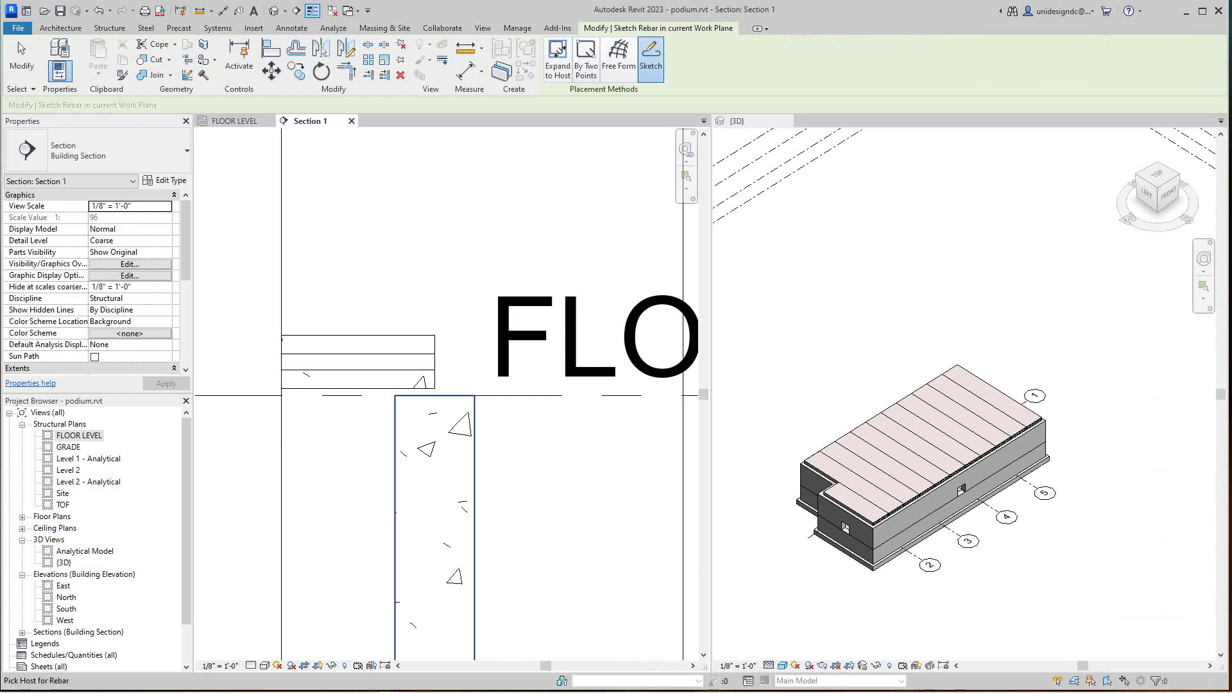
{"action": "left_click", "coordinate": [474, 462]}
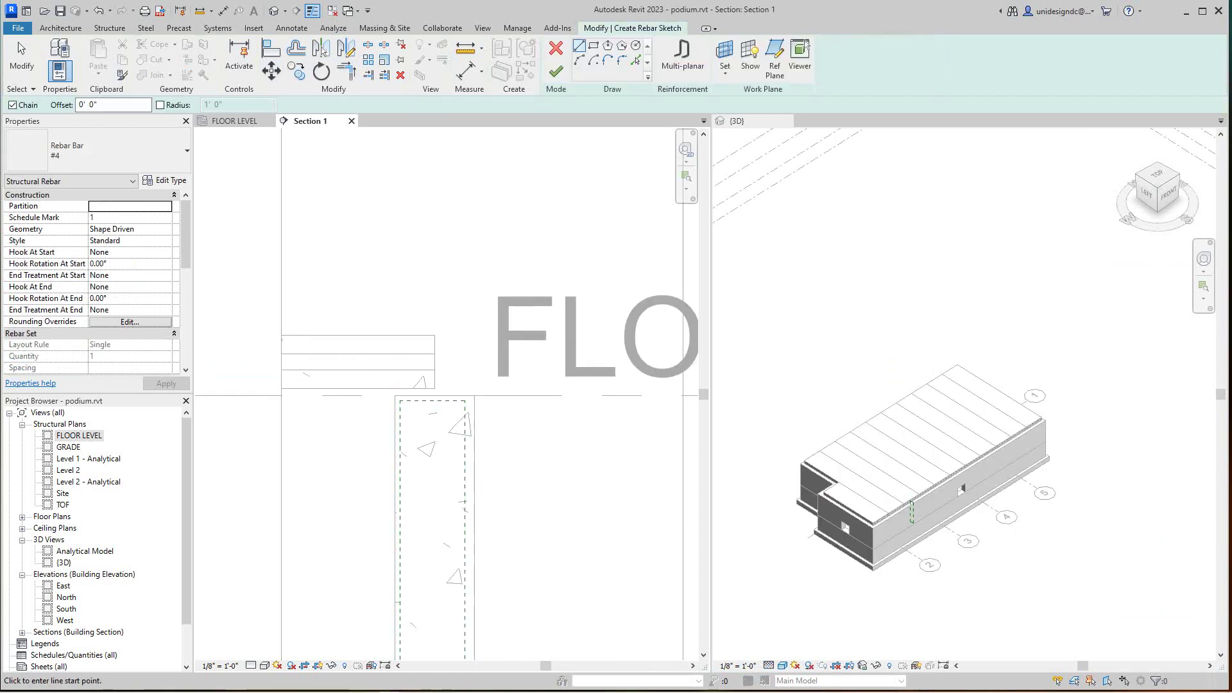
{"action": "left_click", "coordinate": [387, 341]}
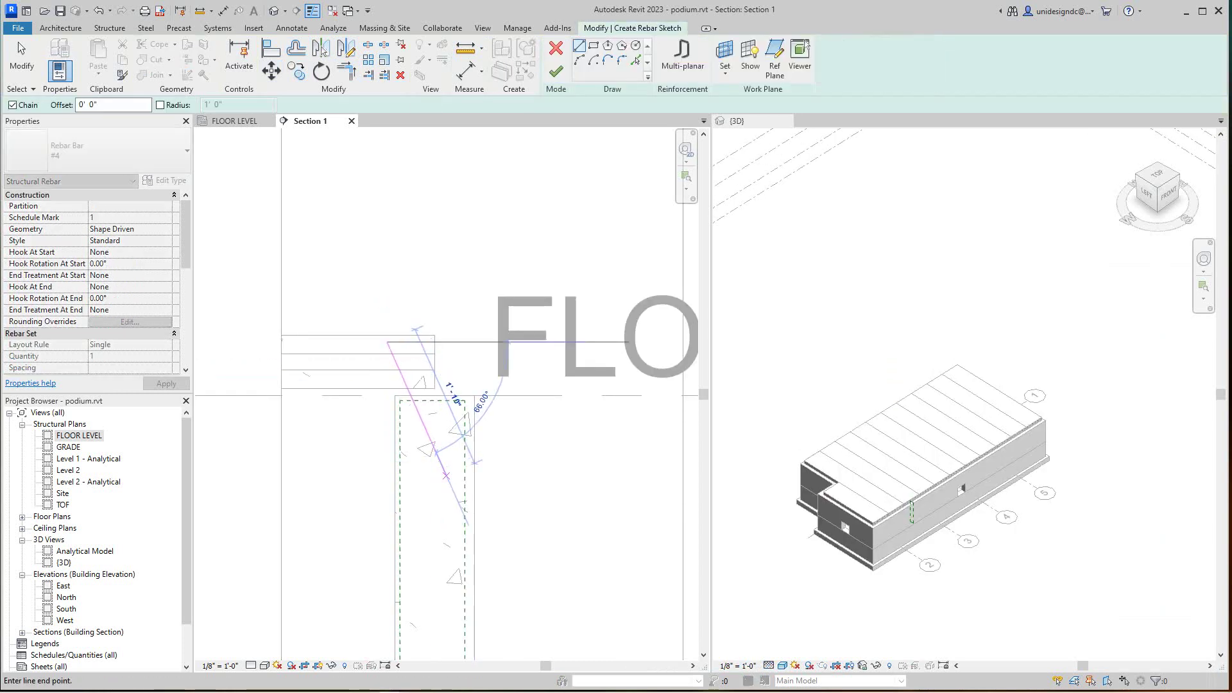
{"action": "scroll", "coordinate": [451, 465], "scroll_direction": "up", "scroll_amount": 4}
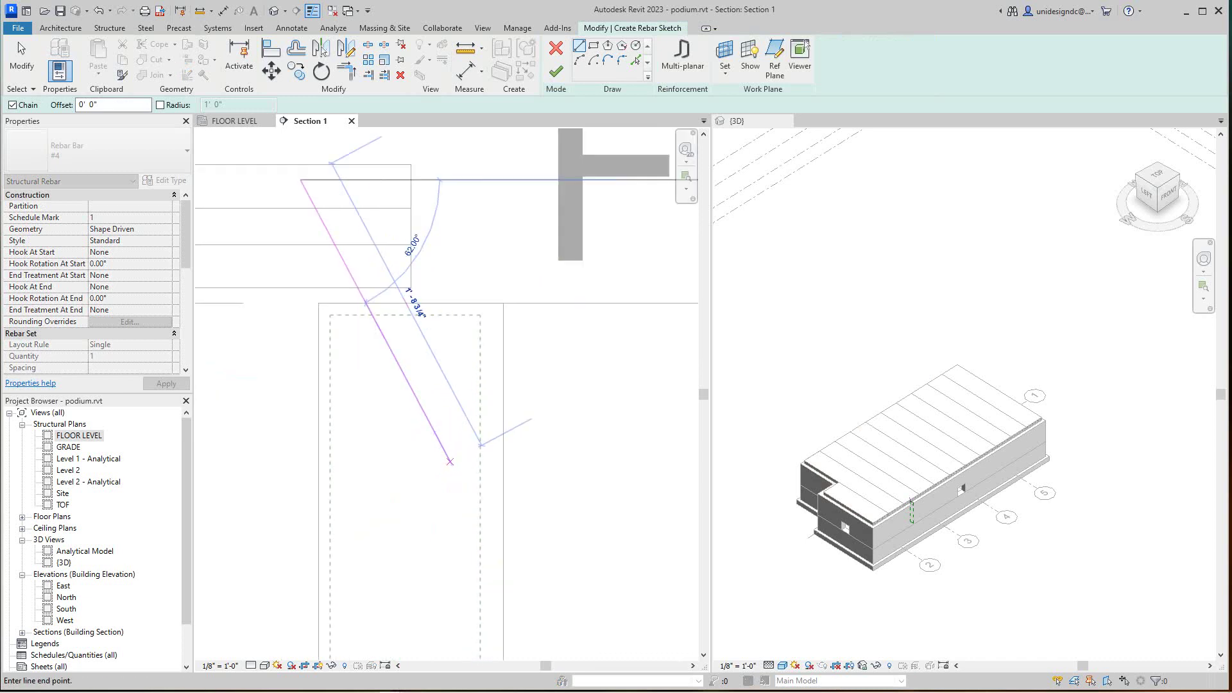
{"action": "scroll", "coordinate": [449, 462], "scroll_direction": "up", "scroll_amount": 1}
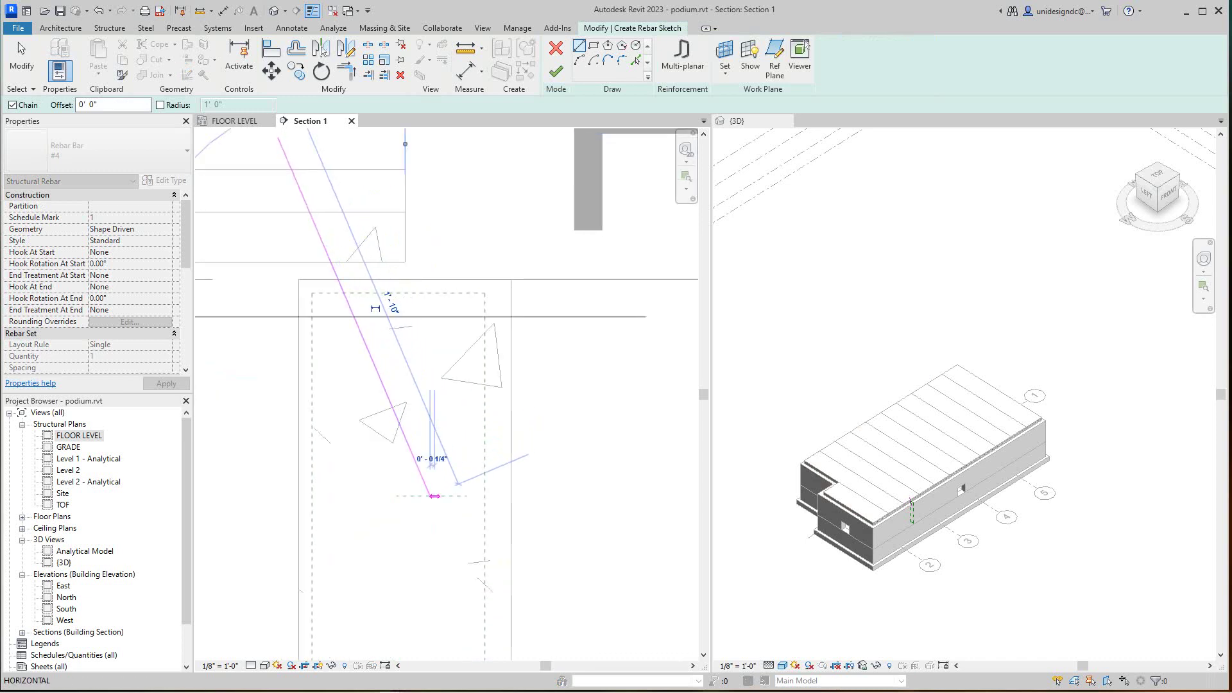
{"action": "scroll", "coordinate": [434, 496], "scroll_direction": "down", "scroll_amount": 2}
{"action": "middle_click_drag", "start_coordinate": [434, 496], "coordinate": [454, 575]}
{"action": "left_click", "coordinate": [451, 575]}
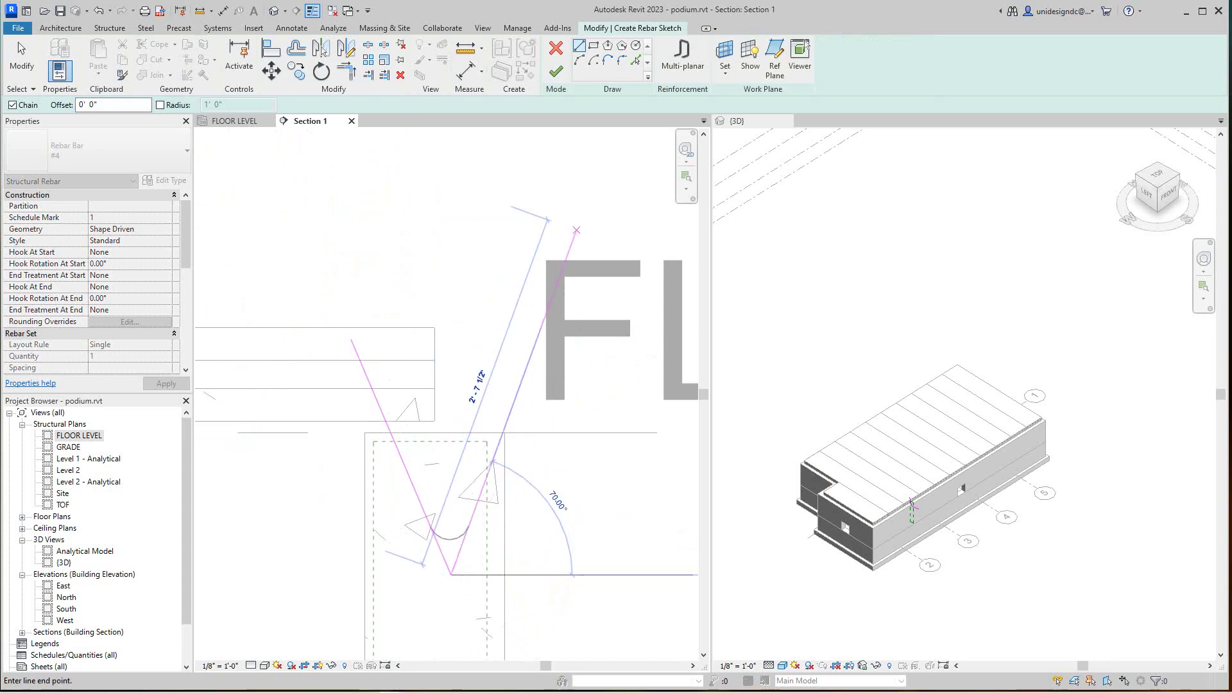
{"action": "left_click", "coordinate": [555, 70]}
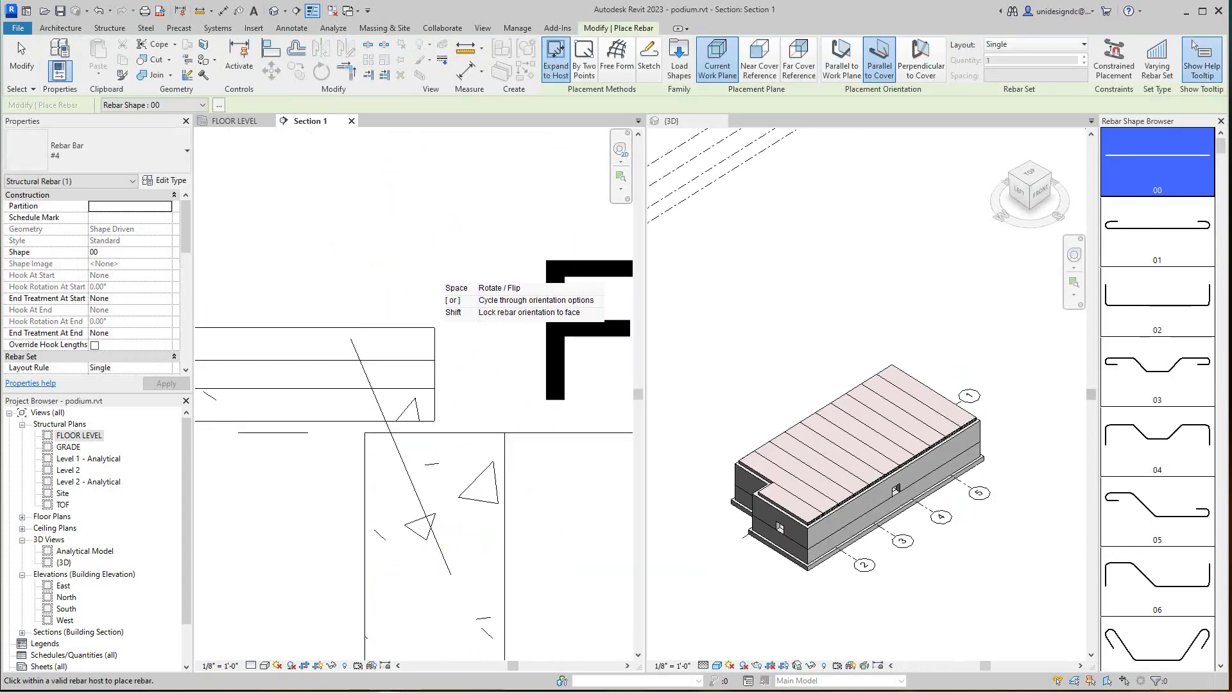
- Array the diagonal bar along the south wall at a maximum spacing of 1', and convert the set's layout to Fixed Number with 45 bars
{"action": "scroll", "coordinate": [850, 536], "scroll_direction": "up", "scroll_amount": 2}
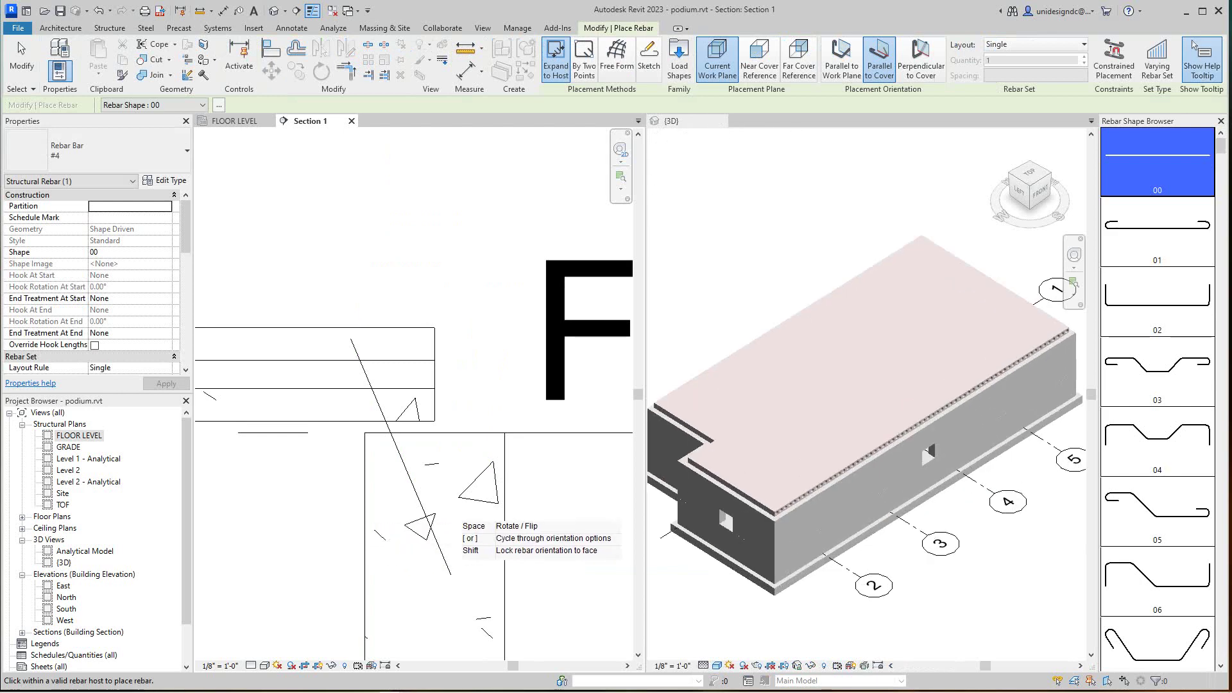
{"action": "key", "text": "Escape"}
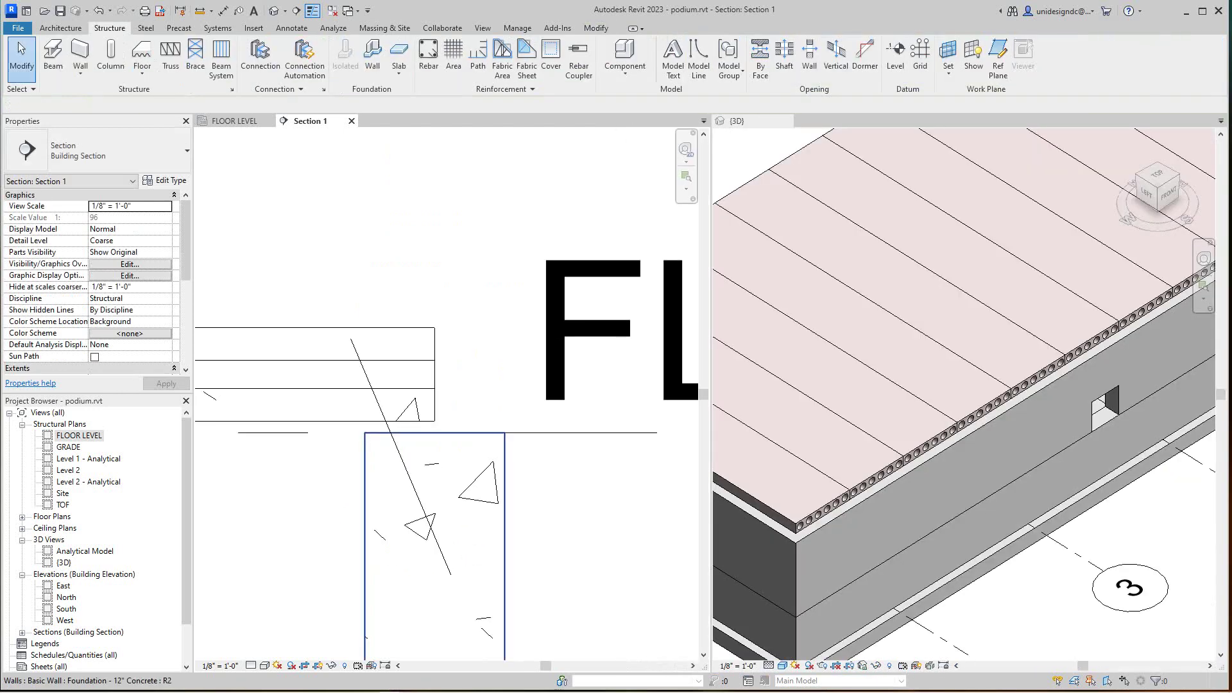
{"action": "left_click", "coordinate": [397, 449]}
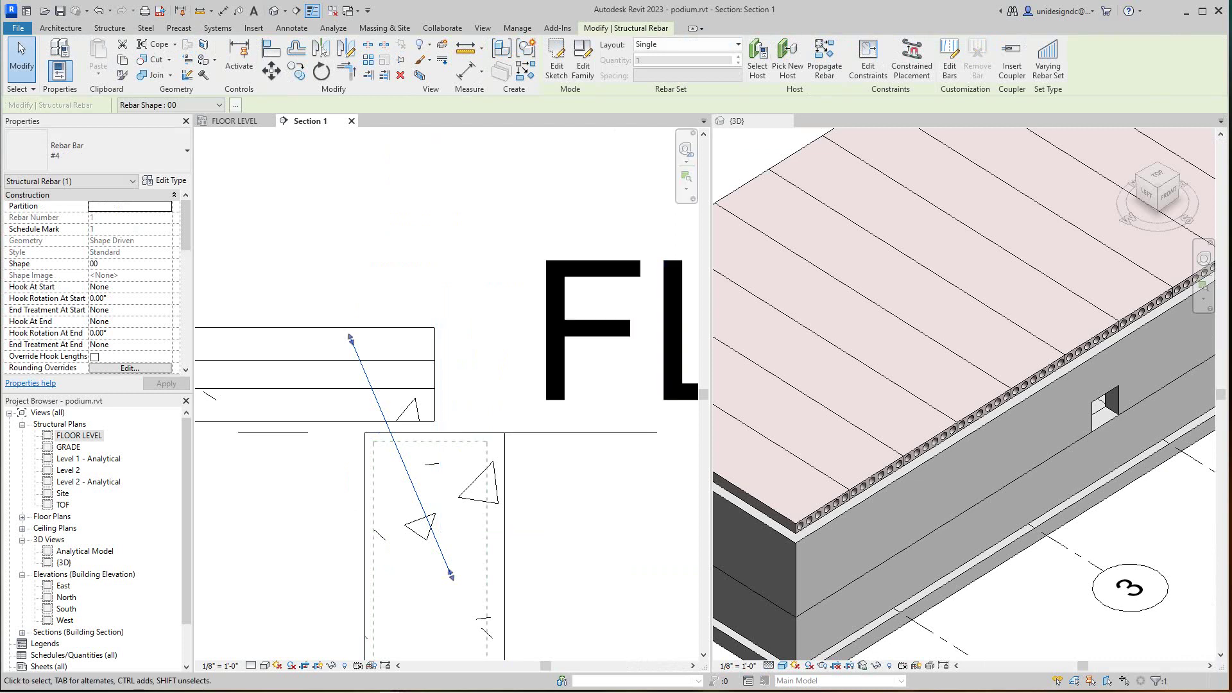
{"action": "left_click", "coordinate": [686, 44]}
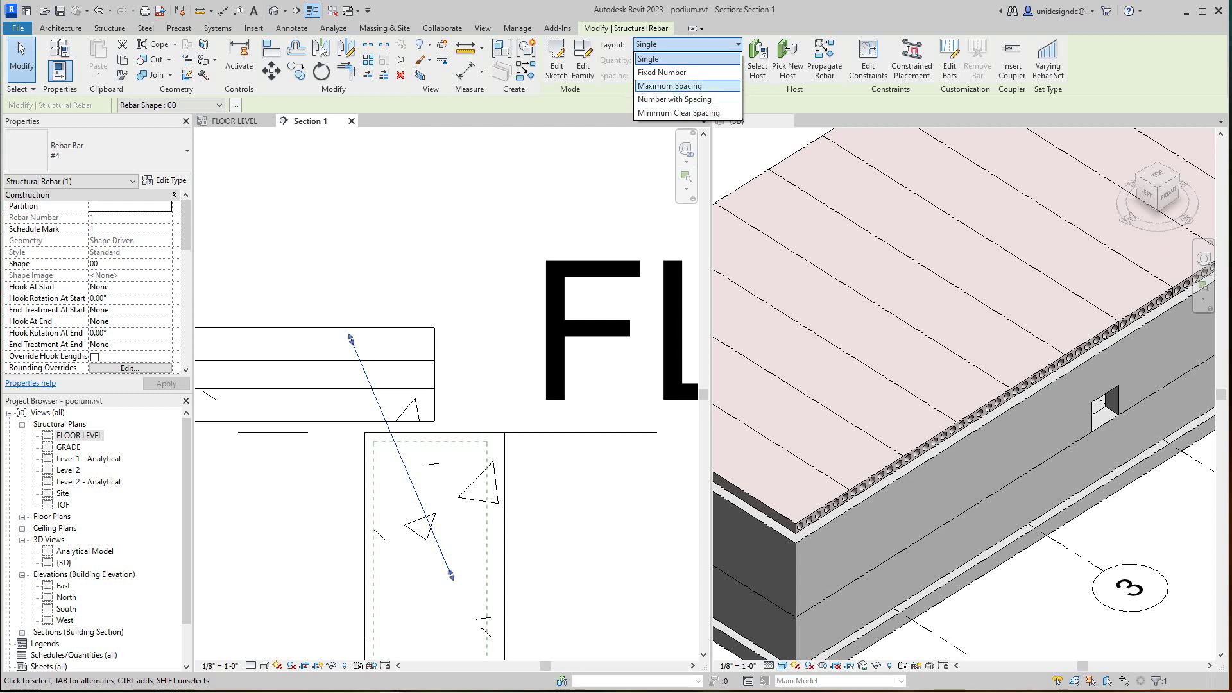
{"action": "left_click", "coordinate": [687, 86]}
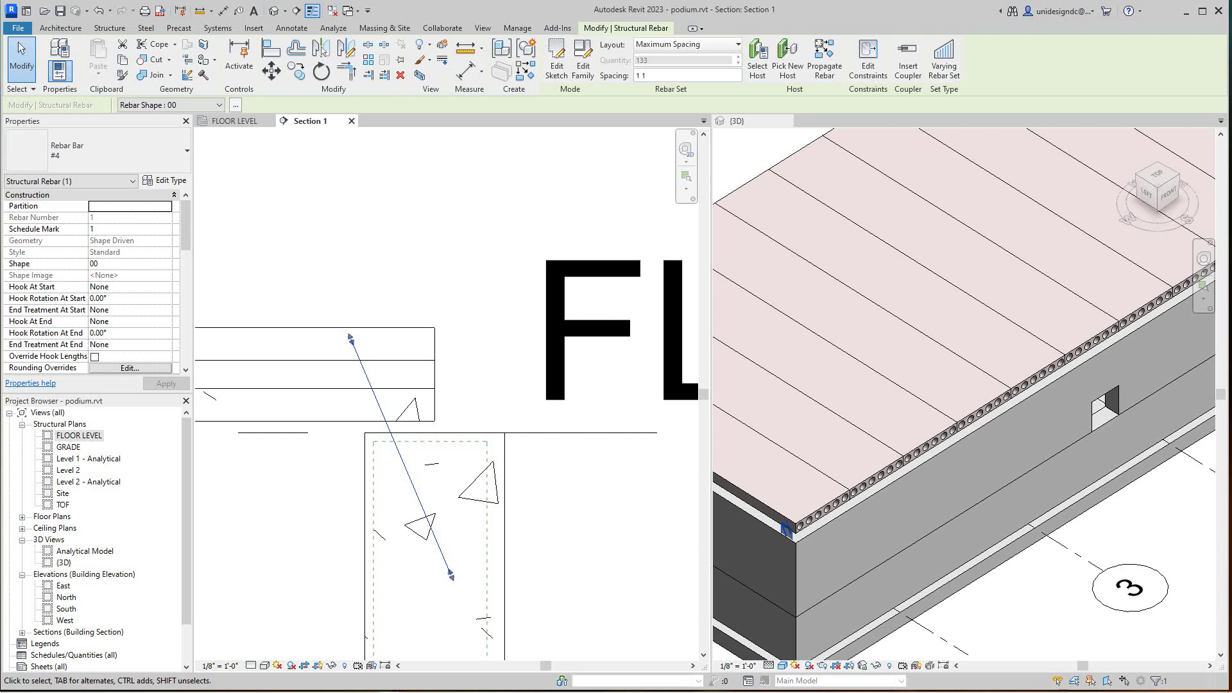
{"action": "key", "text": "Return"}
{"action": "left_click", "coordinate": [737, 43]}
{"action": "left_click", "coordinate": [673, 72]}
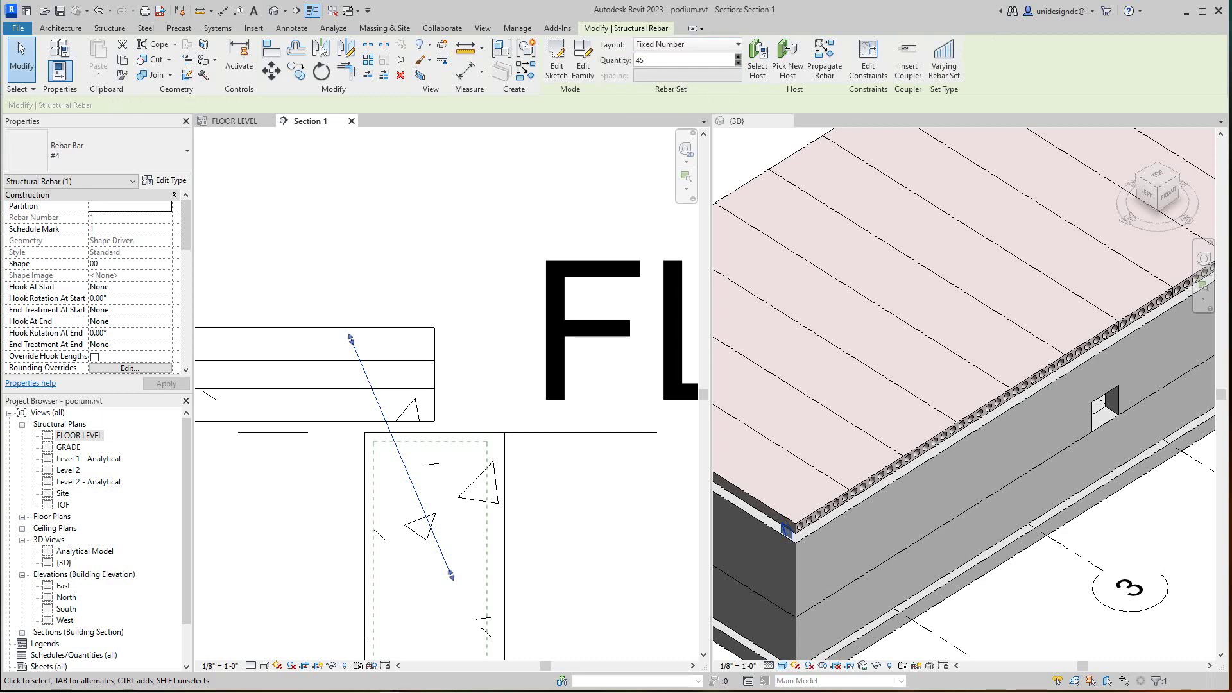
- Set the 3D view's visual style to Wireframe to expose the bars along the south wall
{"action": "scroll", "coordinate": [898, 515], "scroll_direction": "down", "scroll_amount": 2}
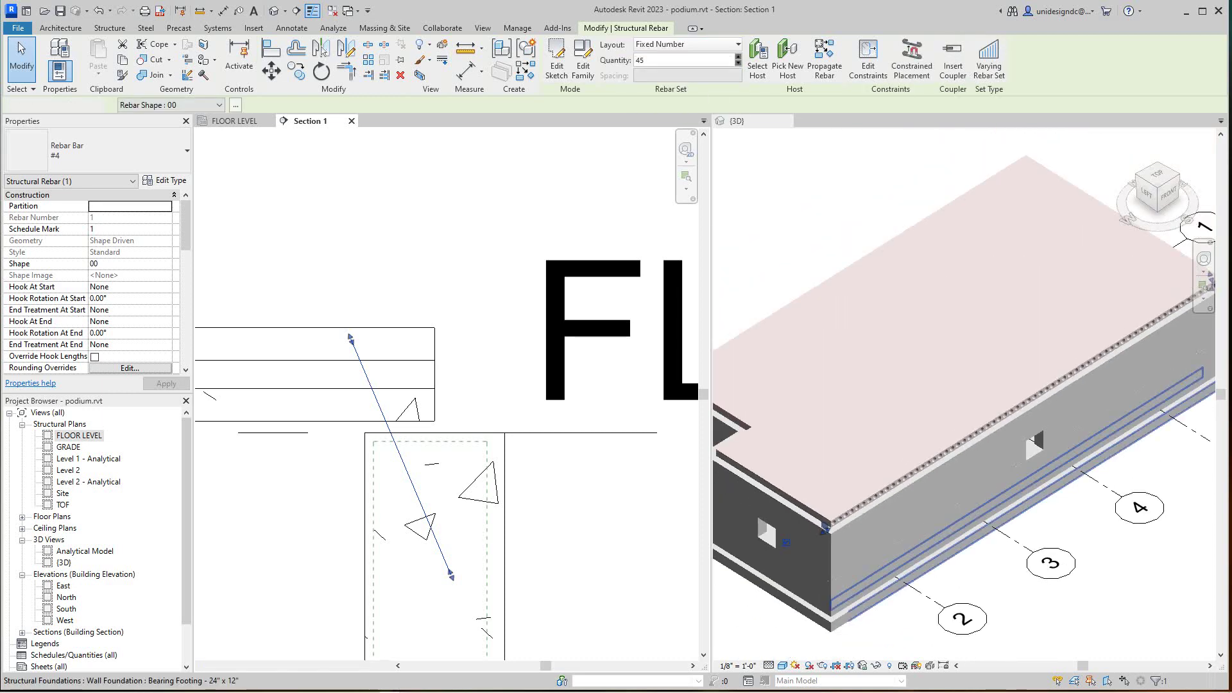
{"action": "left_click", "coordinate": [924, 569]}
{"action": "scroll", "coordinate": [876, 599], "scroll_direction": "up", "scroll_amount": 5}
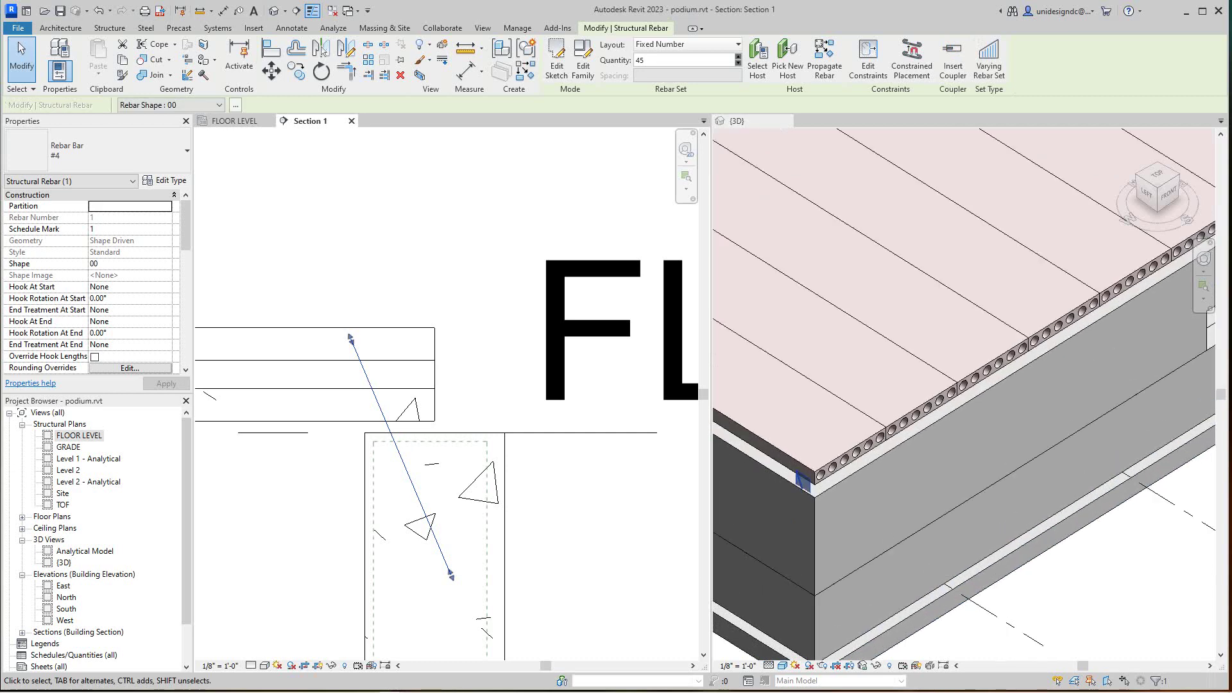
{"action": "scroll", "coordinate": [818, 481], "scroll_direction": "down", "scroll_amount": 2}
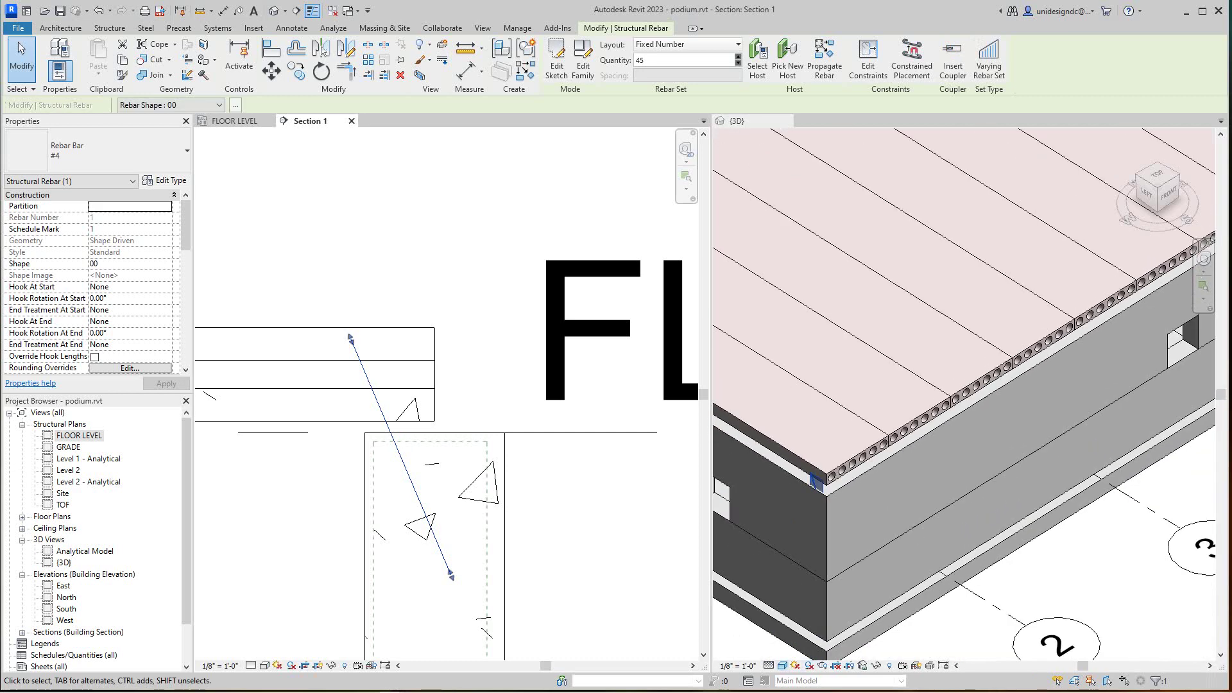
{"action": "left_click", "coordinate": [781, 666]}
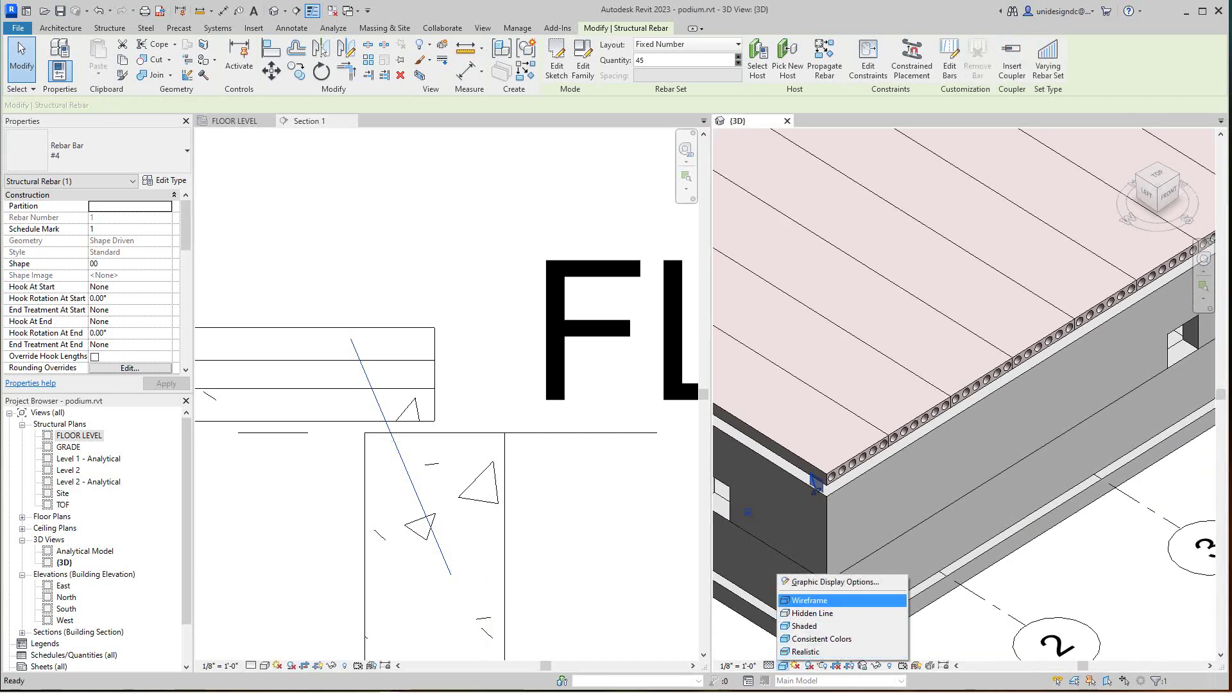
{"action": "left_click", "coordinate": [805, 599]}
{"action": "scroll", "coordinate": [981, 581], "scroll_direction": "down", "scroll_amount": 5}
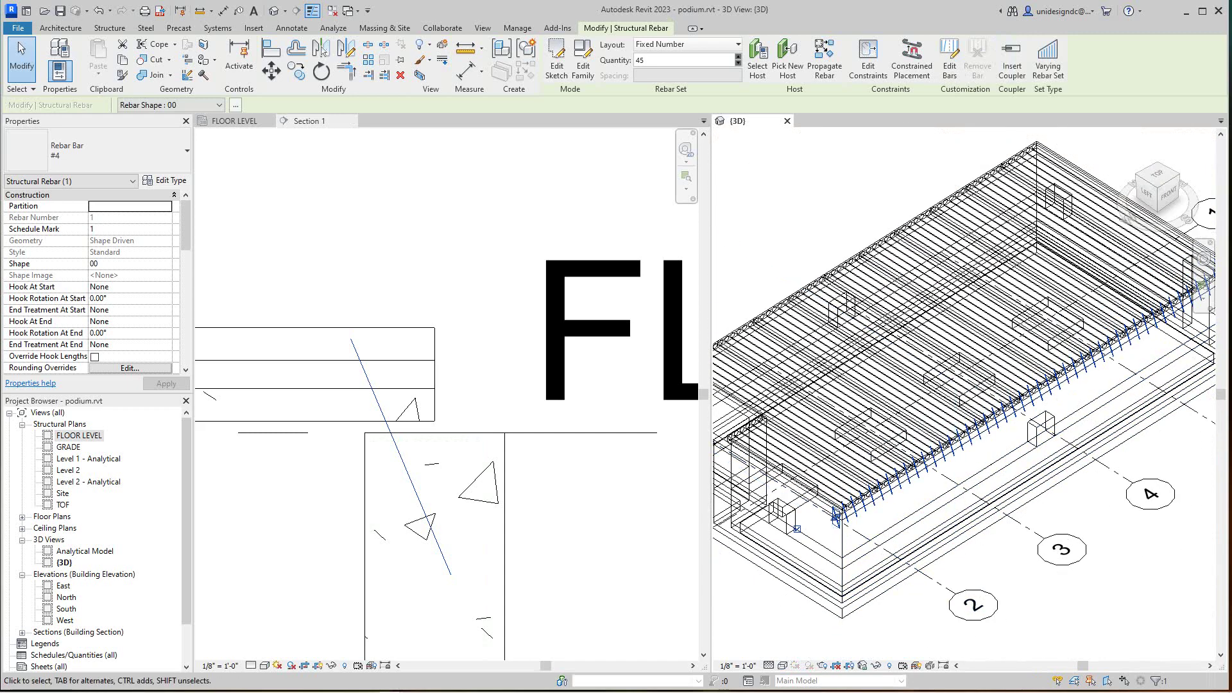
{"action": "key", "text": "Escape"}
{"action": "scroll", "coordinate": [982, 581], "scroll_direction": "up", "scroll_amount": 4}
{"action": "scroll", "coordinate": [1000, 400], "scroll_direction": "down", "scroll_amount": 1}
- Set the section view's detail level to Fine
{"action": "scroll", "coordinate": [413, 422], "scroll_direction": "down", "scroll_amount": 6}
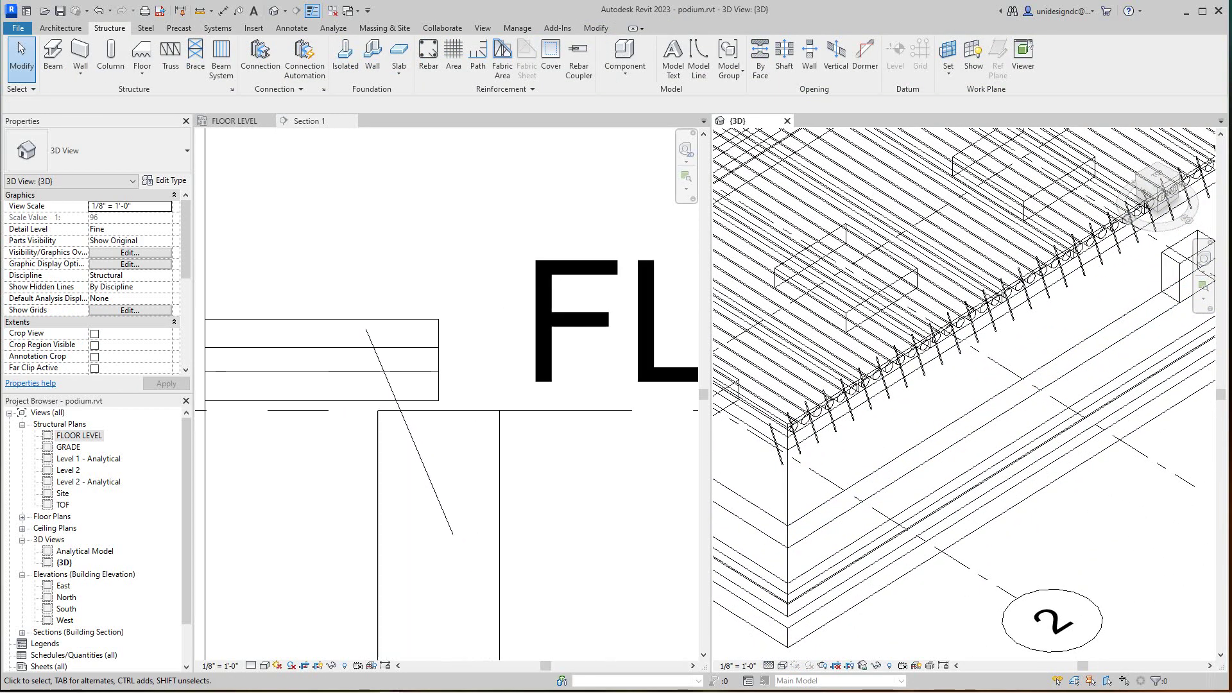
{"action": "scroll", "coordinate": [409, 437], "scroll_direction": "up", "scroll_amount": 6}
{"action": "left_click", "coordinate": [251, 666]}
{"action": "left_click", "coordinate": [264, 651]}
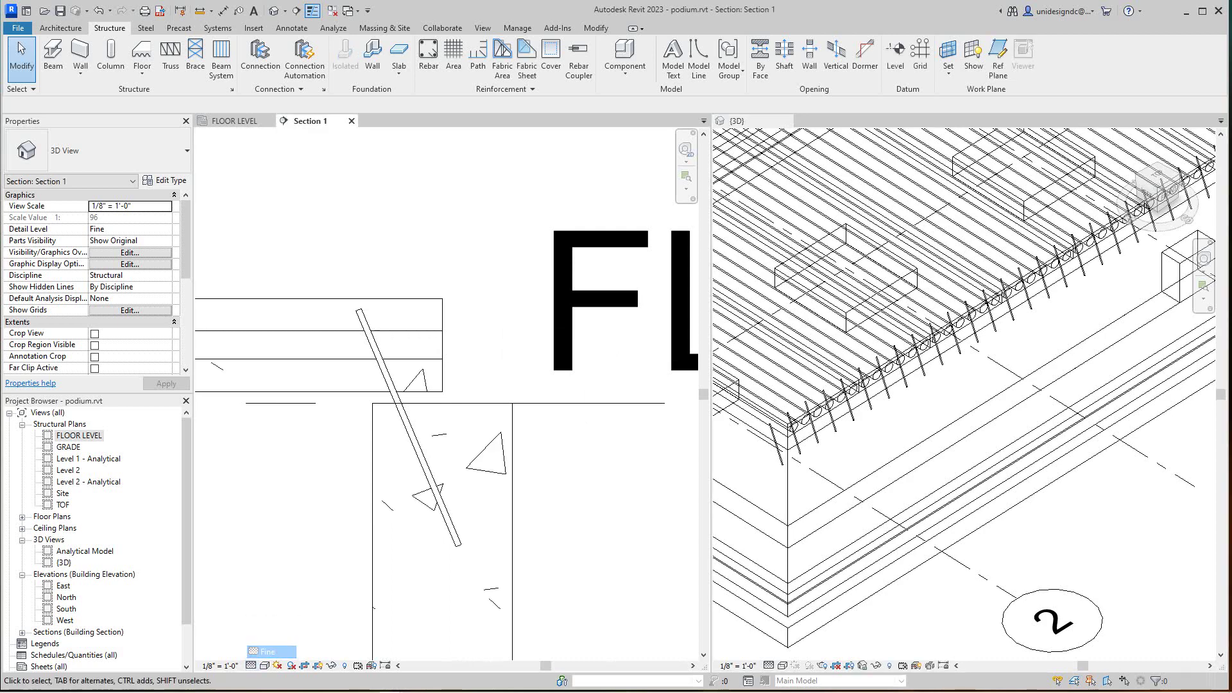
- Orient the 3D view to the model's left side and examine the slab-to-wall bearing and dowels at both ends of the slab
{"action": "scroll", "coordinate": [397, 444], "scroll_direction": "down", "scroll_amount": 4}
{"action": "scroll", "coordinate": [1085, 422], "scroll_direction": "down", "scroll_amount": 6}
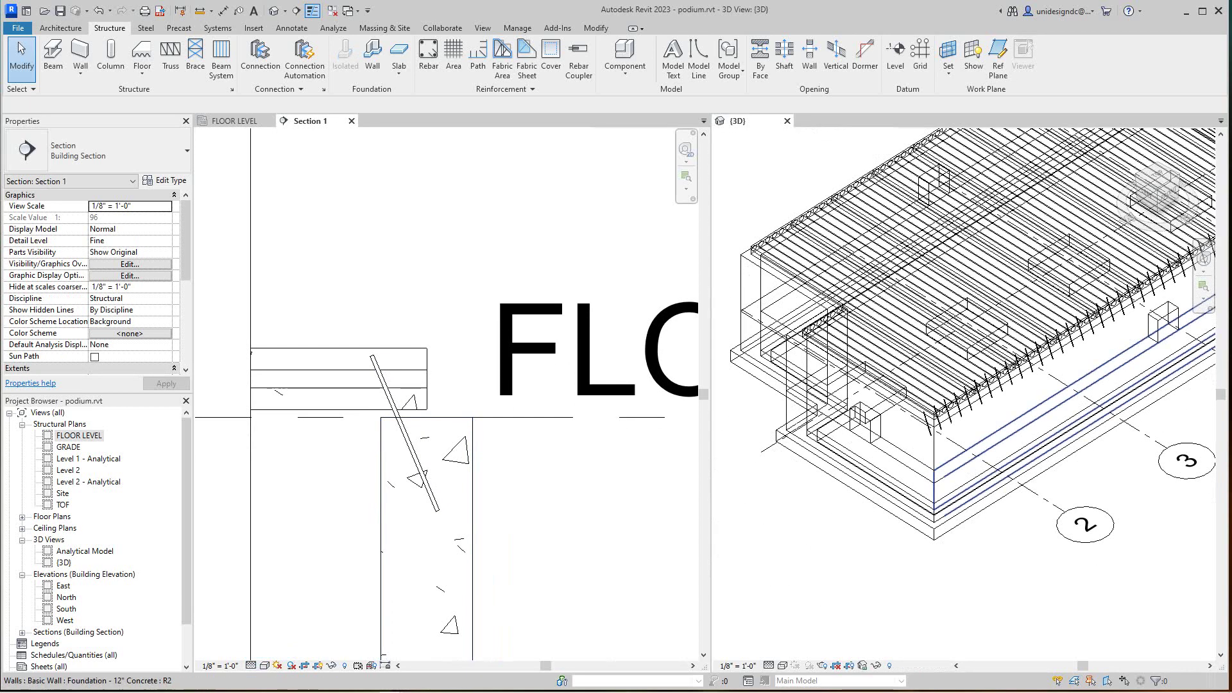
{"action": "scroll", "coordinate": [1086, 421], "scroll_direction": "down", "scroll_amount": 1}
{"action": "middle_click_drag", "start_coordinate": [1086, 421], "coordinate": [893, 524]}
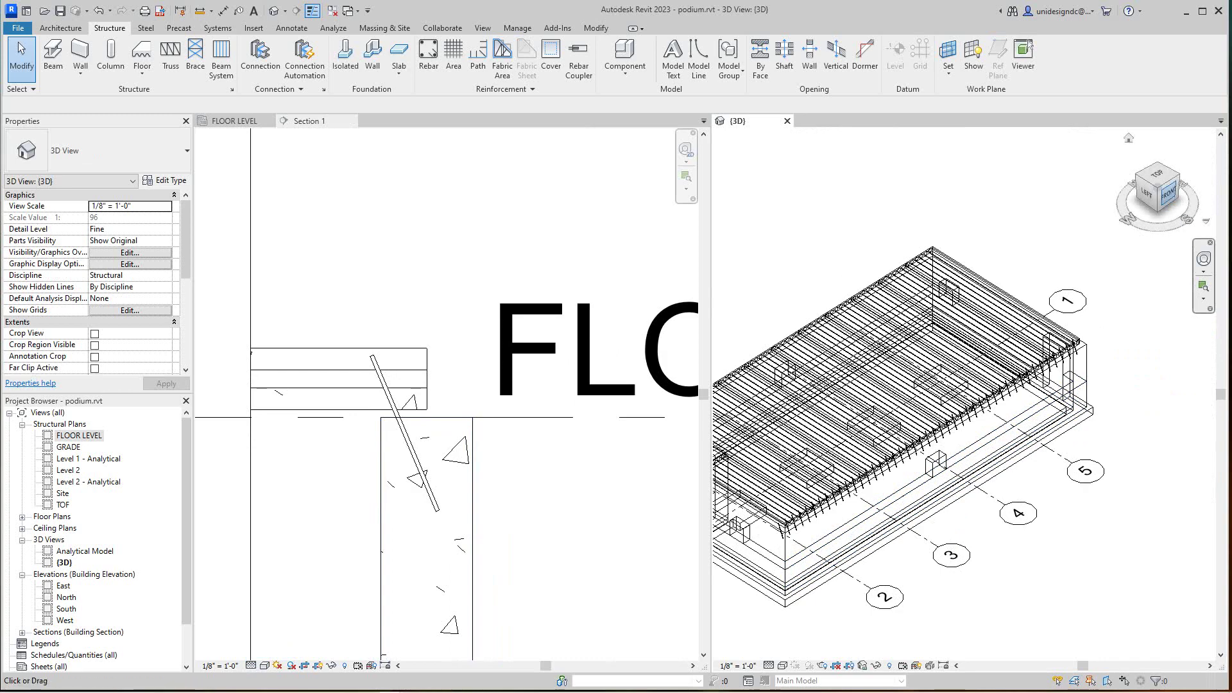
{"action": "mouse_move", "coordinate": [1167, 195]}
{"action": "left_mouse_down"}
{"action": "mouse_move", "coordinate": [1157, 171]}
{"action": "mouse_move", "coordinate": [1176, 168]}
{"action": "left_mouse_up"}
{"action": "scroll", "coordinate": [1136, 259], "scroll_direction": "up", "scroll_amount": 8}
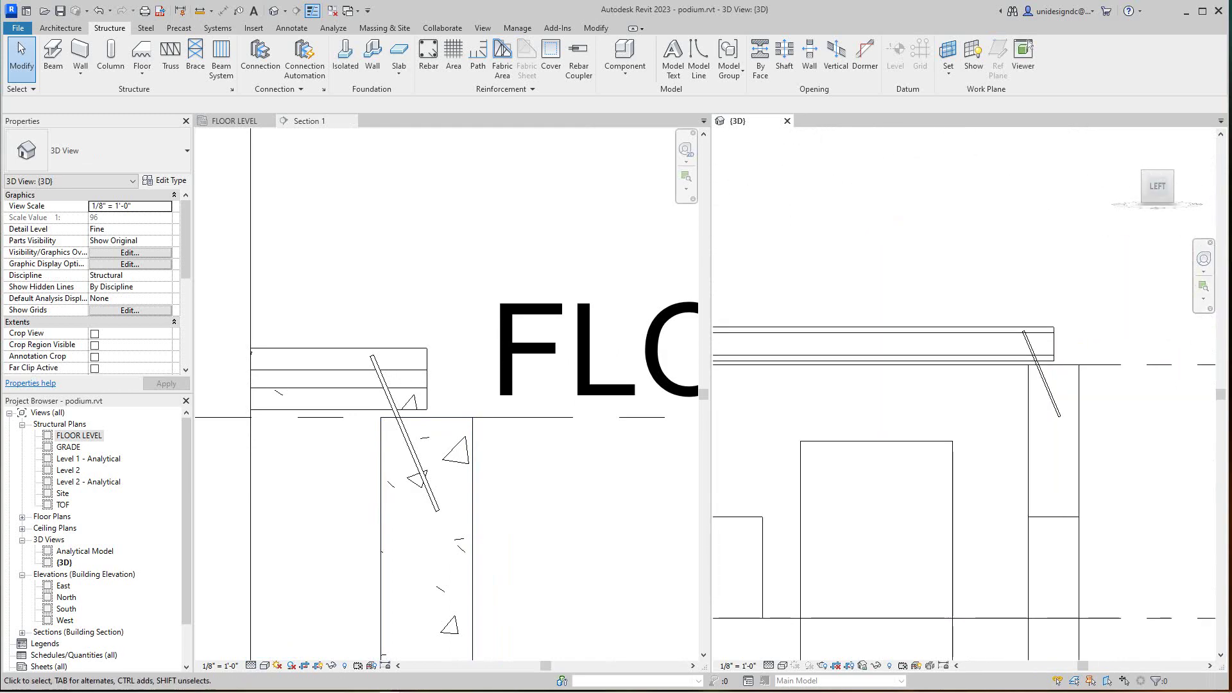
{"action": "middle_click_drag", "start_coordinate": [1081, 403], "coordinate": [1084, 423]}
{"action": "scroll", "coordinate": [1084, 422], "scroll_direction": "up", "scroll_amount": 3}
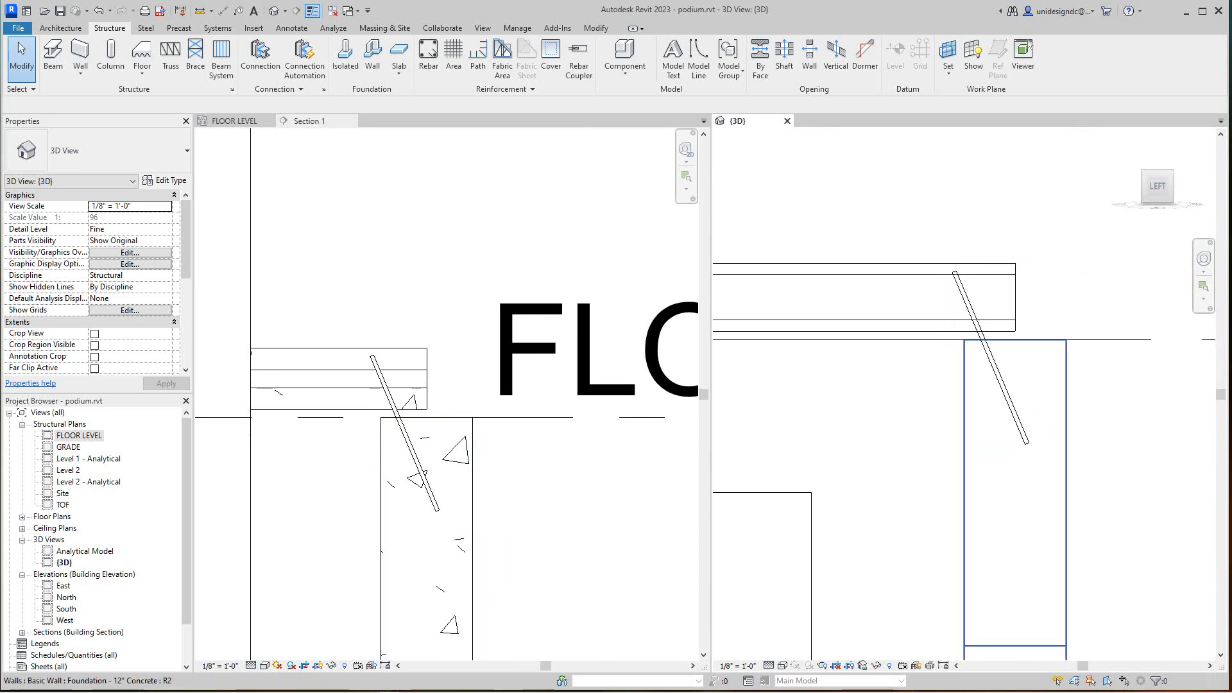
{"action": "scroll", "coordinate": [1007, 338], "scroll_direction": "down", "scroll_amount": 3}
{"action": "scroll", "coordinate": [930, 385], "scroll_direction": "down", "scroll_amount": 5}
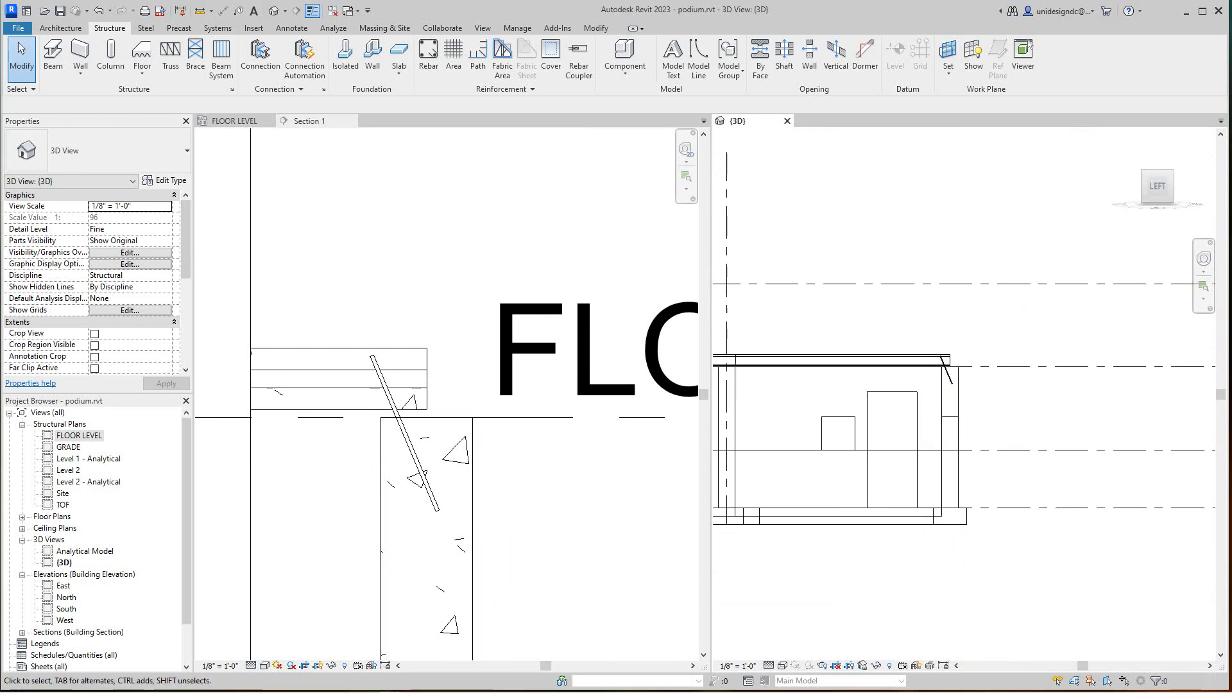
{"action": "scroll", "coordinate": [898, 385], "scroll_direction": "down", "scroll_amount": 4}
{"action": "middle_click_drag", "start_coordinate": [835, 380], "coordinate": [933, 435]}
{"action": "scroll", "coordinate": [903, 431], "scroll_direction": "up", "scroll_amount": 4}
{"action": "scroll", "coordinate": [902, 438], "scroll_direction": "up", "scroll_amount": 6}
{"action": "scroll", "coordinate": [843, 440], "scroll_direction": "down", "scroll_amount": 5}
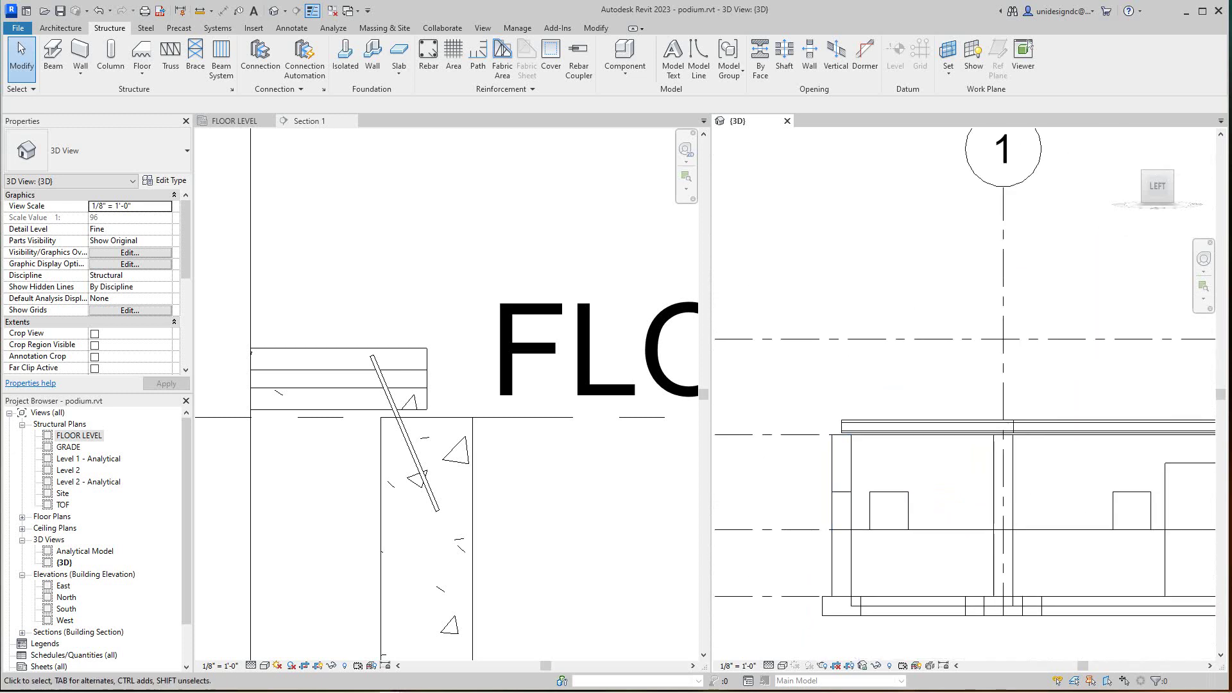
- Select the diagonal rebar set in the section view
{"action": "left_click", "coordinate": [477, 478]}
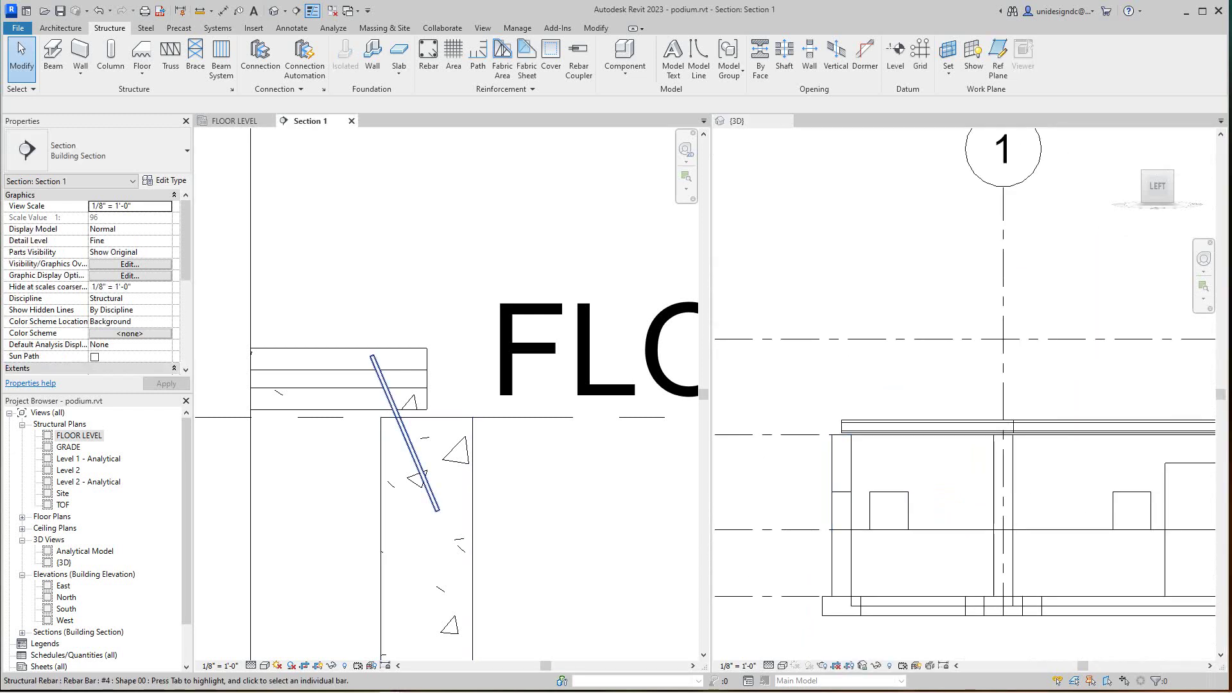
{"action": "left_click", "coordinate": [404, 437]}
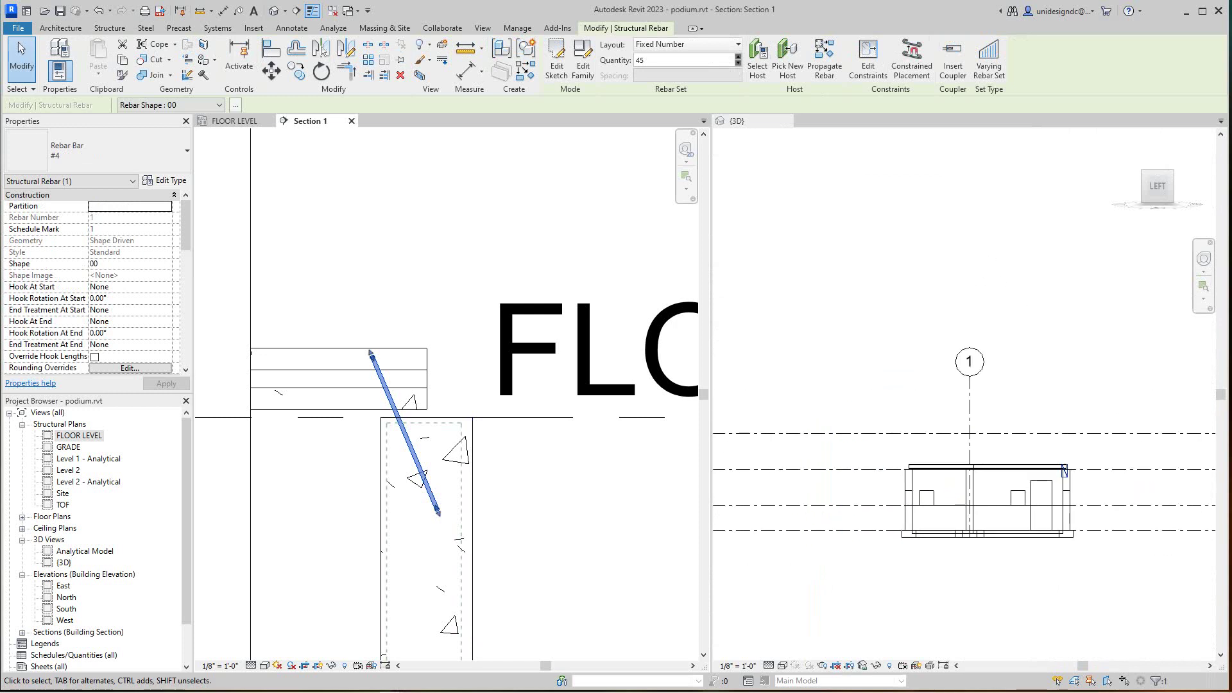